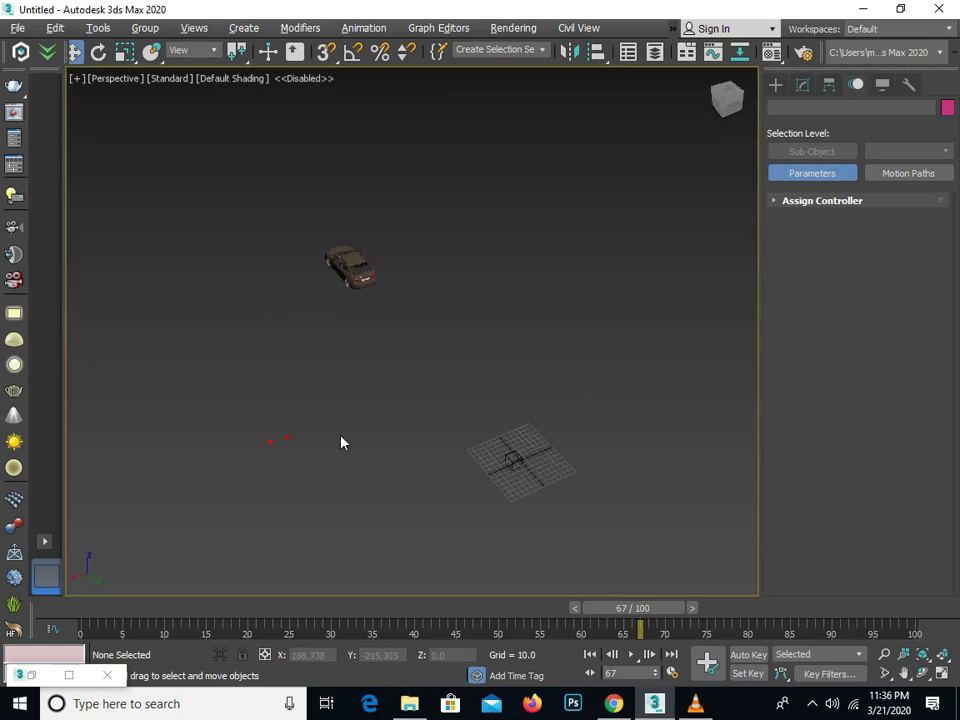
Select the car group and rotate it about 45 degrees on Z
{"action": "middle_click_drag", "start_coordinate": [341, 443], "coordinate": [418, 276], "text": "alt"}
{"action": "left_click", "coordinate": [405, 258]}
{"action": "key", "text": "e"}
{"action": "left_click_drag", "start_coordinate": [382, 273], "coordinate": [536, 300]}
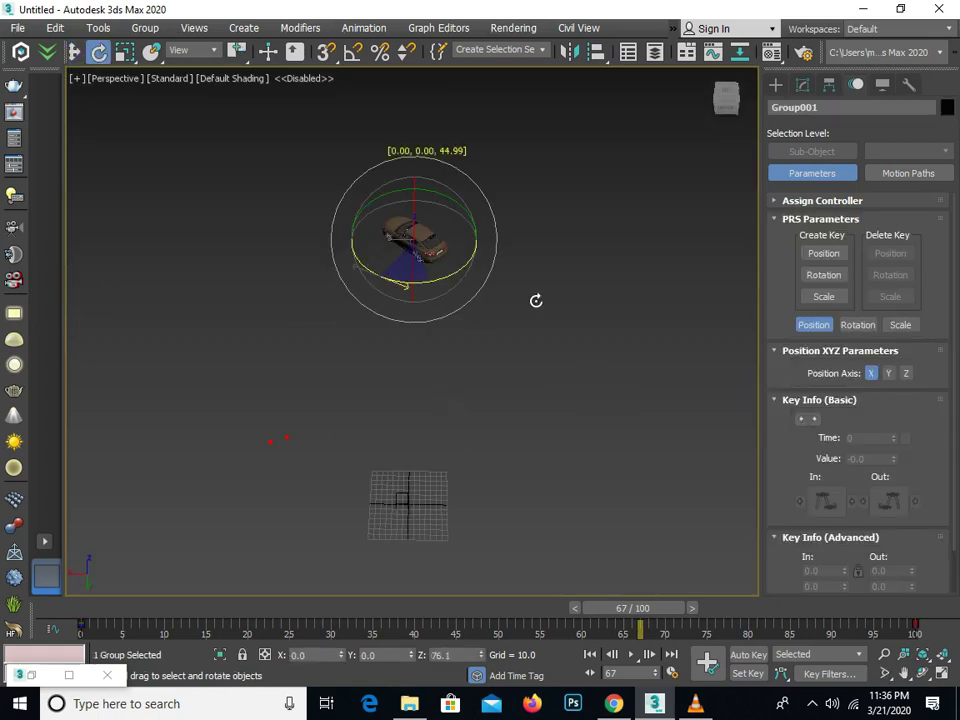
Scrub the animation, then rotate the car toward its travel direction at the last frame
{"action": "mouse_move", "coordinate": [637, 608]}
{"action": "left_mouse_down"}
{"action": "mouse_move", "coordinate": [200, 565]}
{"action": "mouse_move", "coordinate": [724, 546]}
{"action": "mouse_move", "coordinate": [893, 515]}
{"action": "left_mouse_up"}
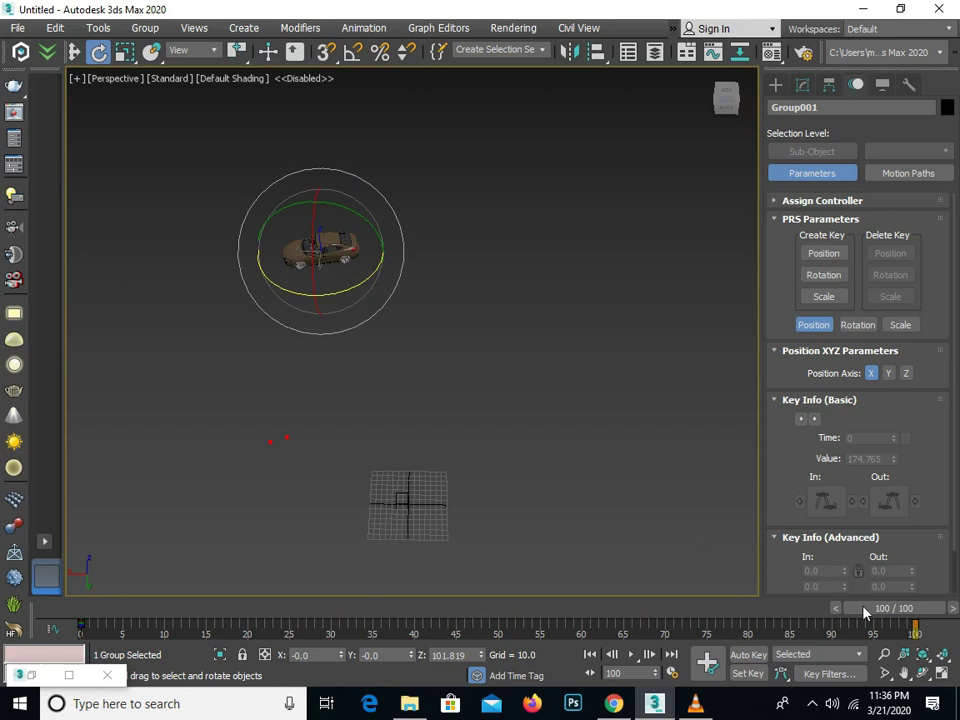
{"action": "mouse_move", "coordinate": [866, 613]}
{"action": "left_mouse_down"}
{"action": "mouse_move", "coordinate": [564, 594]}
{"action": "mouse_move", "coordinate": [93, 507]}
{"action": "mouse_move", "coordinate": [940, 475]}
{"action": "left_mouse_up"}
{"action": "key", "text": "e"}
{"action": "mouse_move", "coordinate": [331, 295]}
{"action": "left_mouse_down"}
{"action": "mouse_move", "coordinate": [521, 257]}
{"action": "mouse_move", "coordinate": [640, 490]}
{"action": "left_mouse_up"}
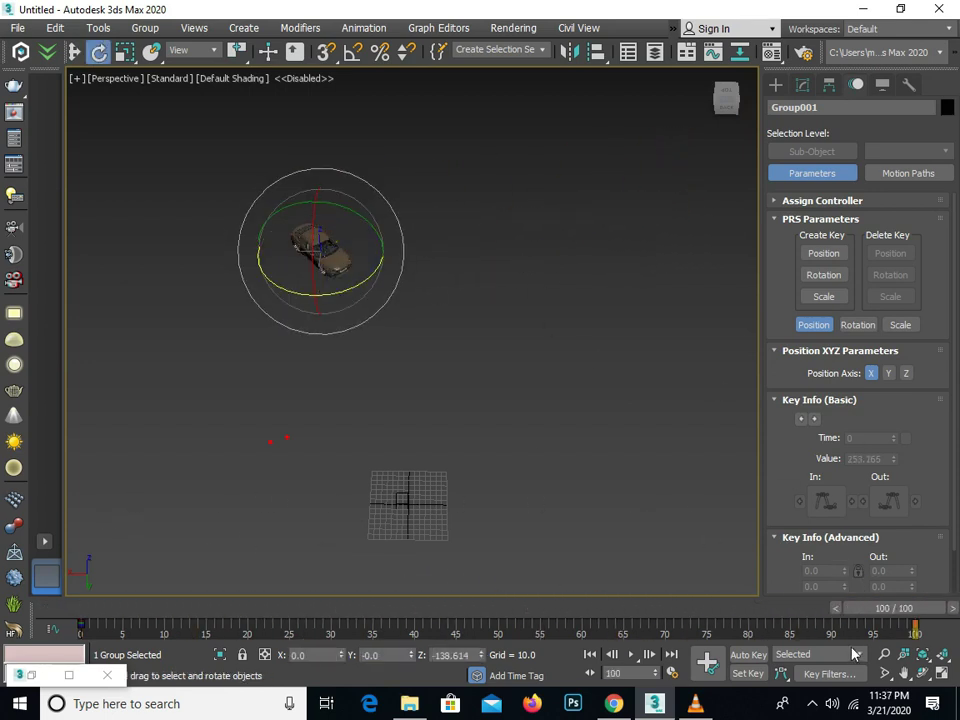
Preview the car's motion again, undo the last change, and return to the Move tool
{"action": "key", "text": "q"}
{"action": "mouse_move", "coordinate": [810, 612]}
{"action": "left_mouse_down"}
{"action": "mouse_move", "coordinate": [5, 468]}
{"action": "mouse_move", "coordinate": [913, 456]}
{"action": "left_mouse_up"}
{"action": "key", "text": "e"}
{"action": "key", "text": "ctrl+z"}
{"action": "key", "text": "w"}
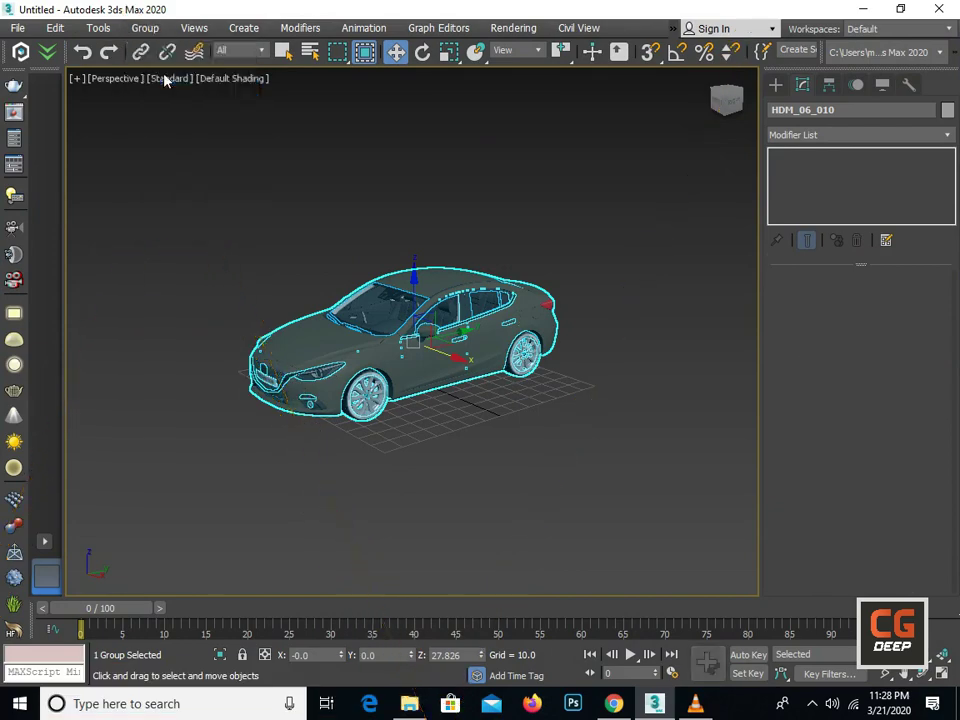
Select all four wheels of the car
{"action": "left_click", "coordinate": [420, 305]}
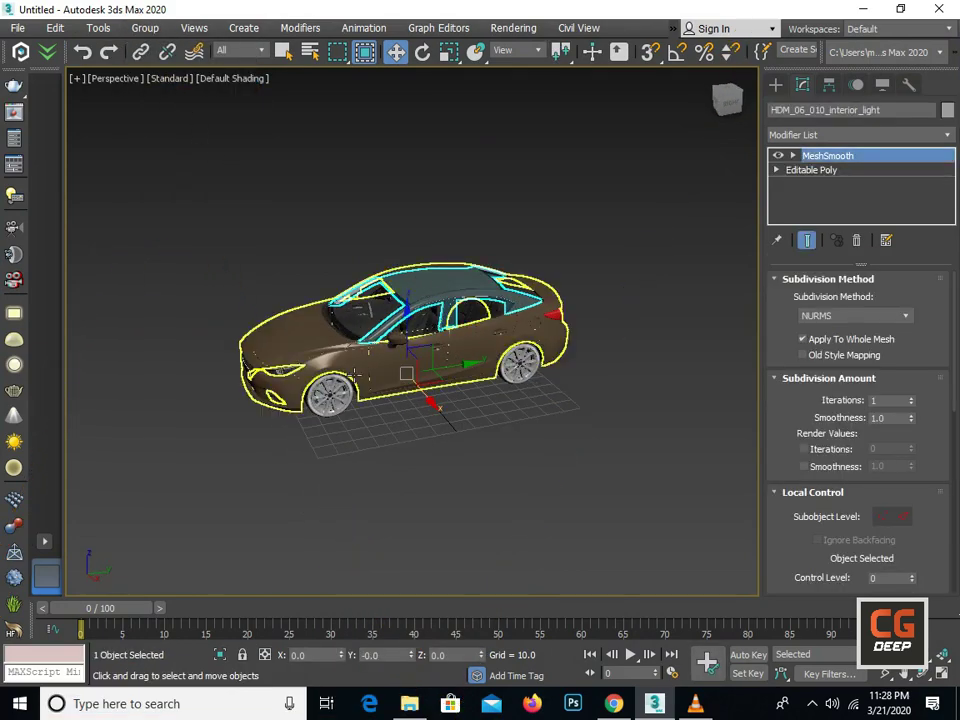
{"action": "left_click", "coordinate": [366, 395]}
{"action": "key", "text": "z"}
{"action": "scroll", "coordinate": [346, 397], "scroll_direction": "down", "scroll_amount": 5}
{"action": "mouse_move", "coordinate": [346, 397]}
{"action": "middle_mouse_down", "text": "alt"}
{"action": "mouse_move", "coordinate": [634, 388]}
{"action": "mouse_move", "coordinate": [500, 380]}
{"action": "middle_mouse_up", "text": "alt"}
{"action": "left_click", "coordinate": [622, 355], "text": "ctrl"}
{"action": "scroll", "coordinate": [500, 380], "scroll_direction": "up", "scroll_amount": 3}
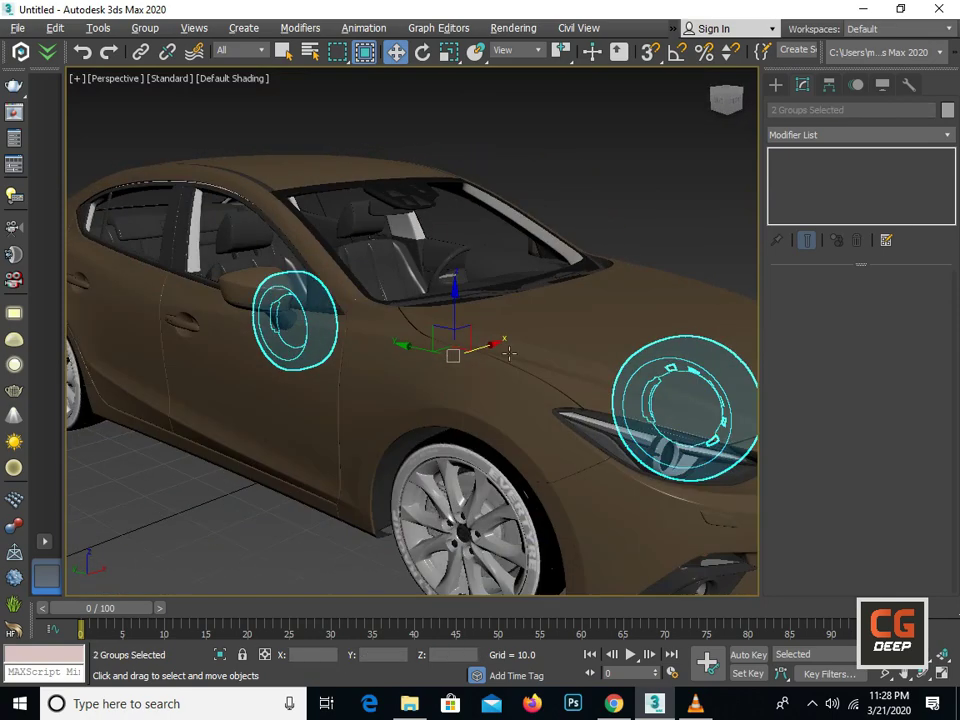
{"action": "left_click", "coordinate": [488, 457], "text": "ctrl"}
{"action": "left_click", "coordinate": [86, 369], "text": "ctrl"}
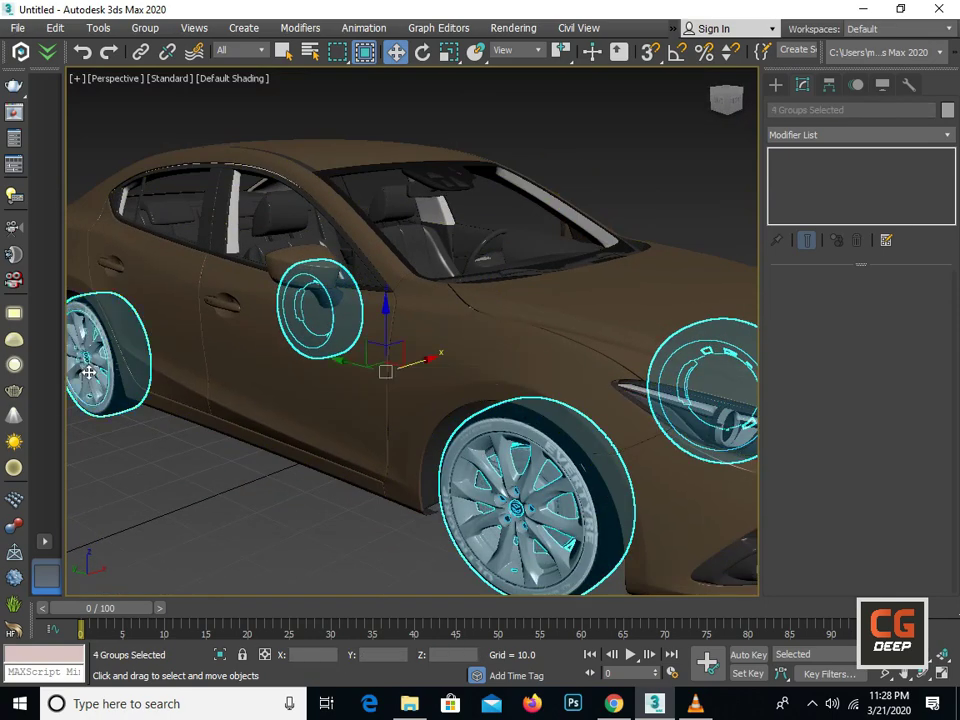
Orbit out to view the whole car and select the car body
{"action": "scroll", "coordinate": [86, 369], "scroll_direction": "down", "scroll_amount": 5}
{"action": "middle_click_drag", "start_coordinate": [150, 370], "coordinate": [204, 368], "text": "alt"}
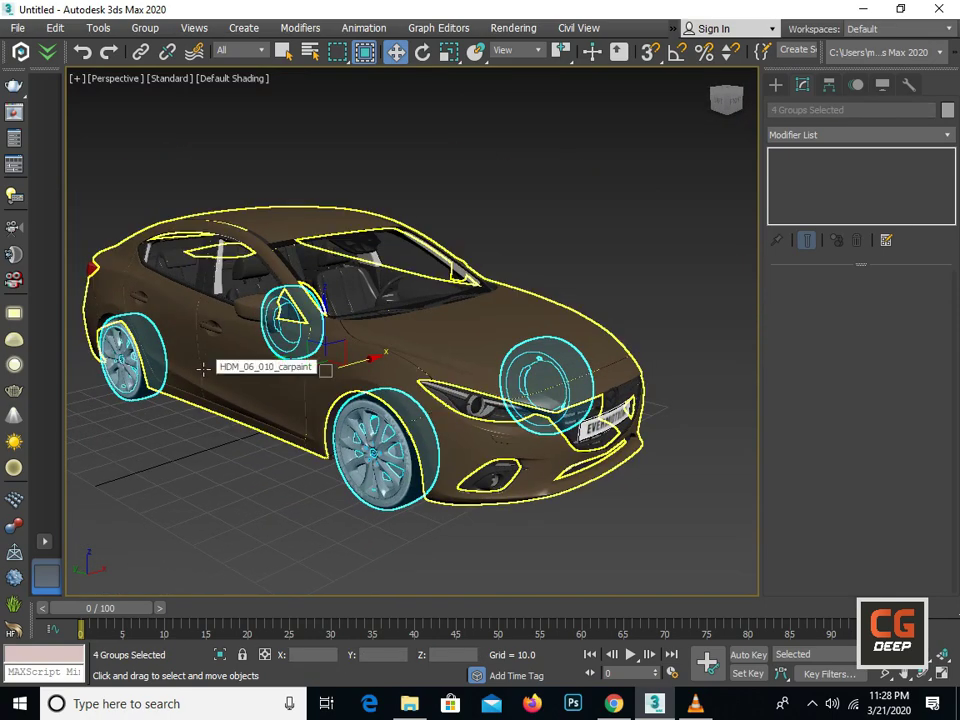
{"action": "left_click", "coordinate": [204, 368]}
{"action": "mouse_move", "coordinate": [343, 341]}
{"action": "middle_mouse_down", "text": "alt"}
{"action": "mouse_move", "coordinate": [296, 342]}
{"action": "mouse_move", "coordinate": [246, 300]}
{"action": "mouse_move", "coordinate": [281, 242]}
{"action": "middle_mouse_up", "text": "alt"}
{"action": "left_click", "coordinate": [281, 242]}
{"action": "left_click", "coordinate": [435, 364]}
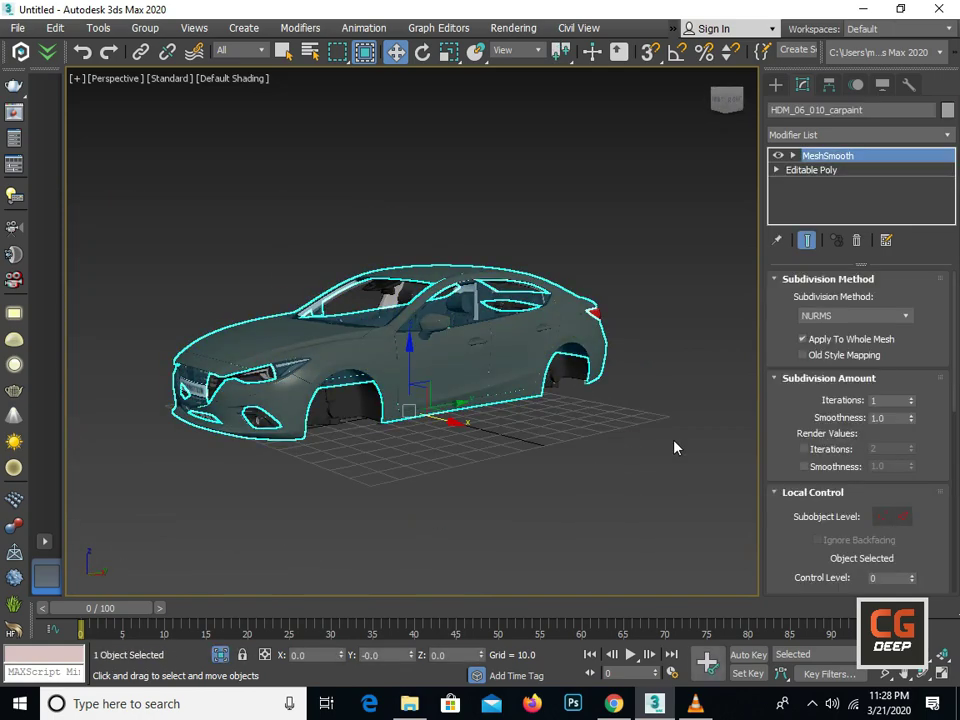
Convert the car body to an Editable Poly
{"action": "right_click", "coordinate": [476, 367]}
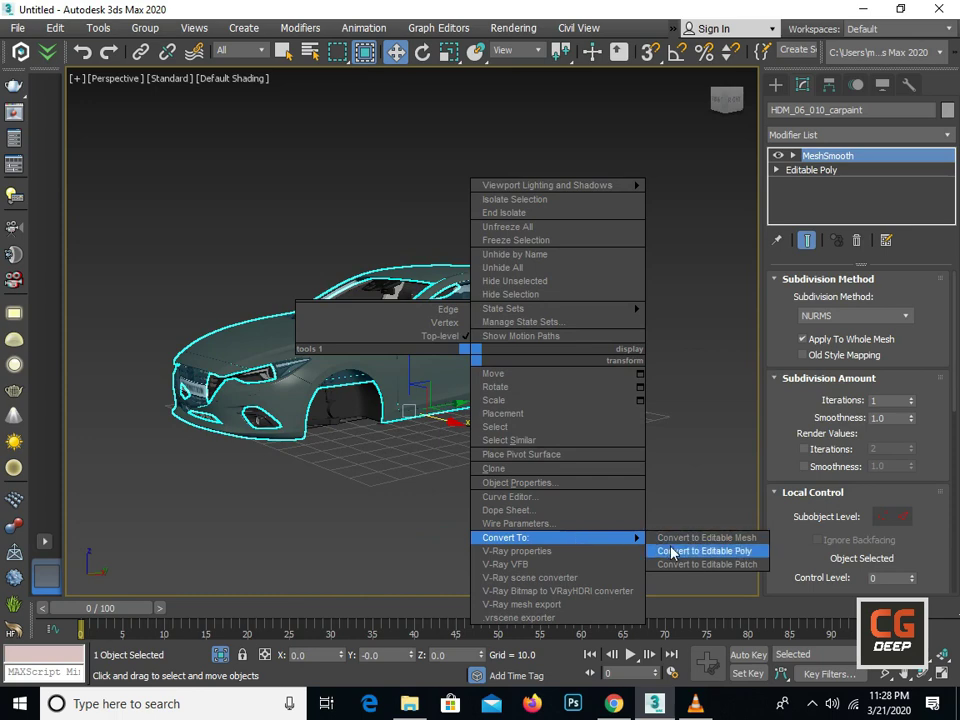
{"action": "left_click", "coordinate": [670, 549]}
{"action": "scroll", "coordinate": [790, 495], "scroll_direction": "down", "scroll_amount": 5}
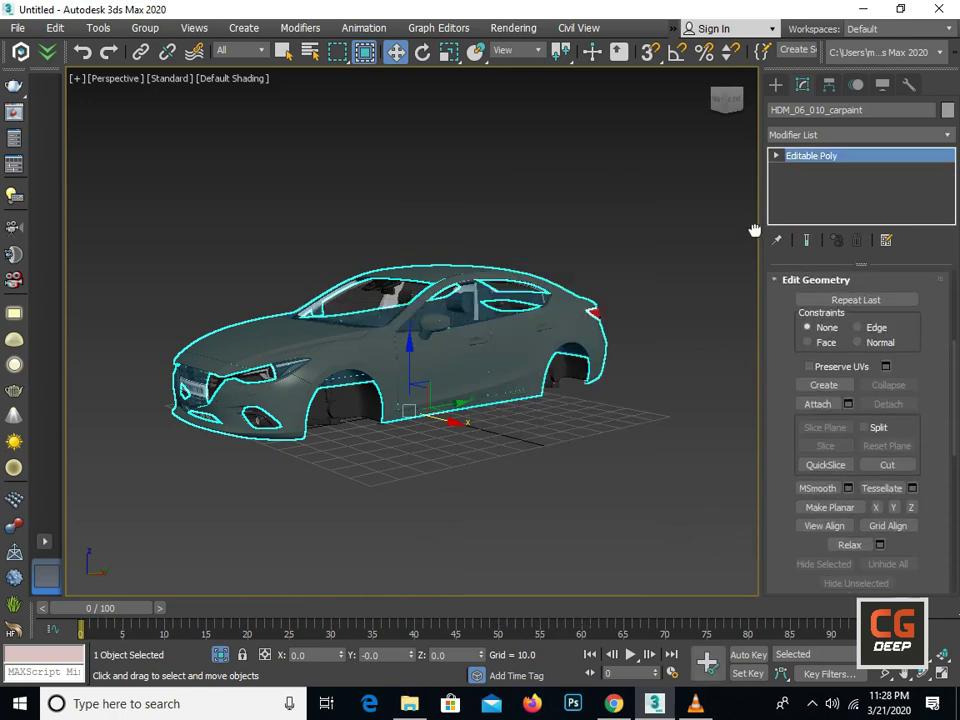
{"action": "scroll", "coordinate": [826, 489], "scroll_direction": "down", "scroll_amount": 3}
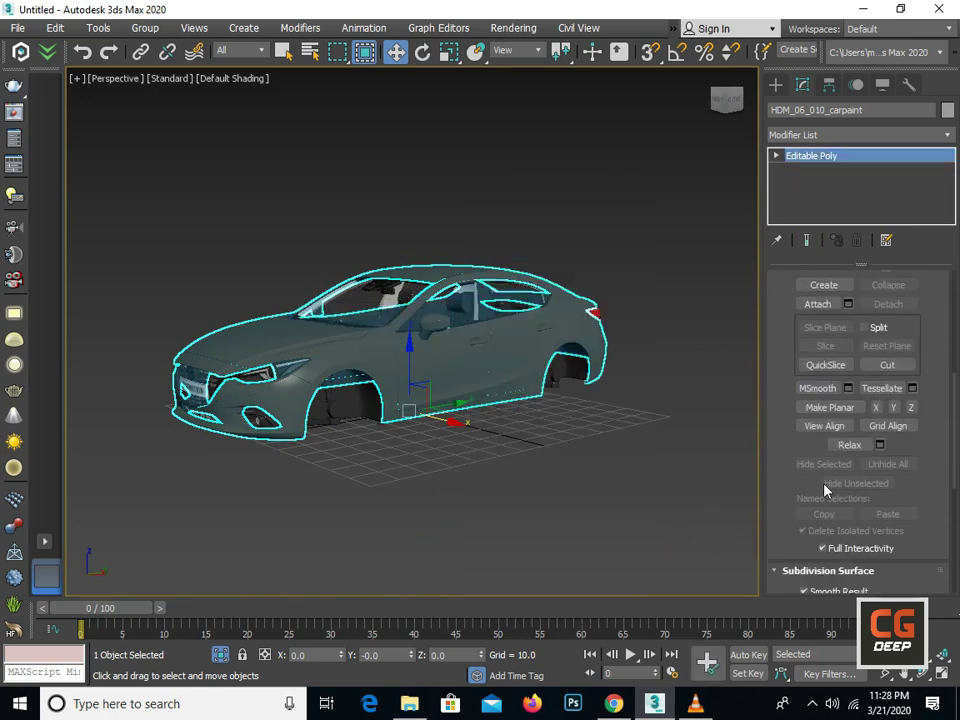
Attach every remaining car part from the Attach List to the body and confirm the material handling
{"action": "left_click", "coordinate": [848, 305]}
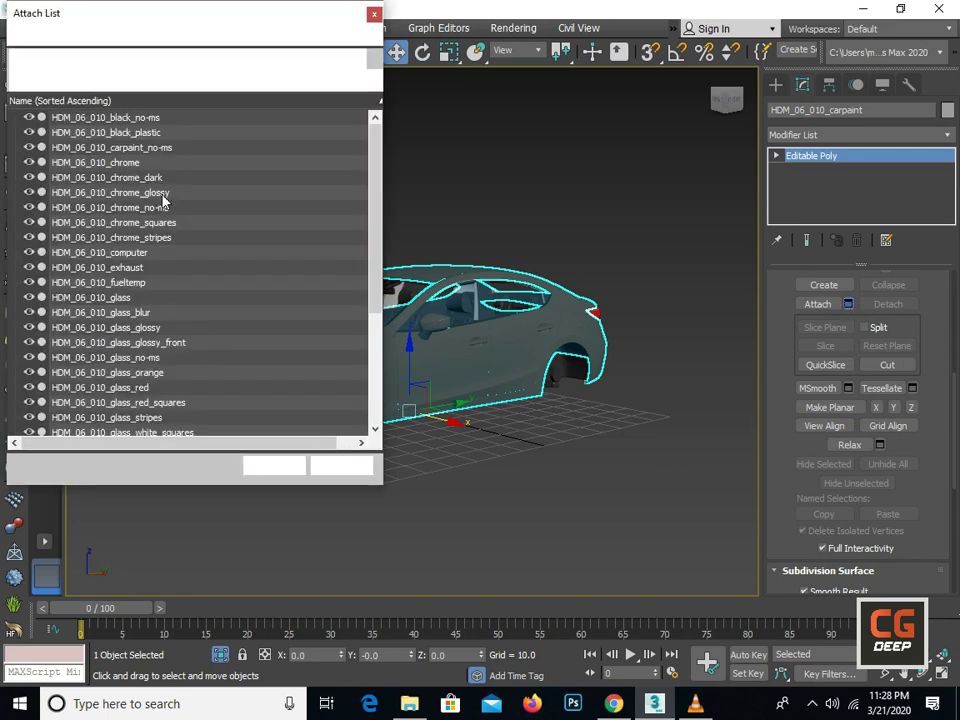
{"action": "scroll", "coordinate": [152, 222], "scroll_direction": "down", "scroll_amount": 4}
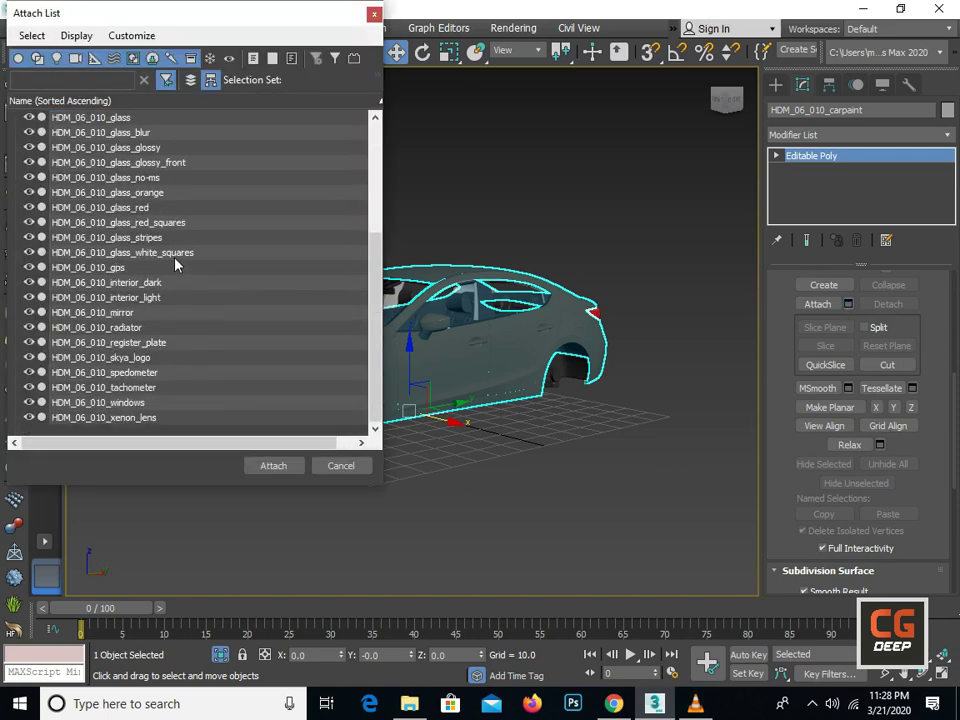
{"action": "left_click", "coordinate": [110, 420], "text": "shift"}
{"action": "left_click", "coordinate": [272, 466]}
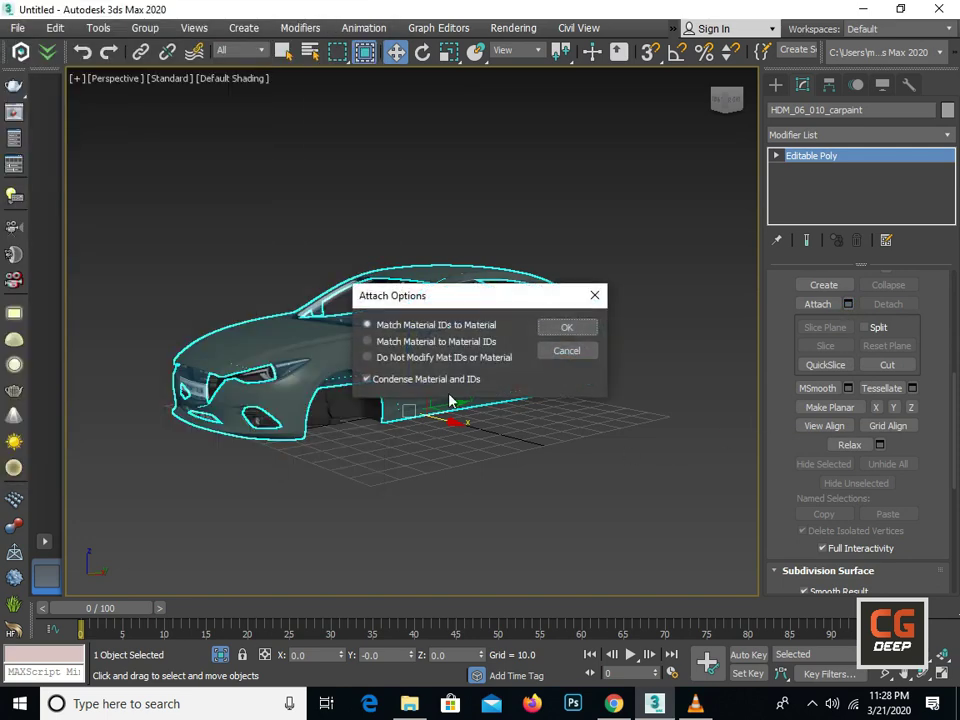
{"action": "left_click", "coordinate": [563, 328]}
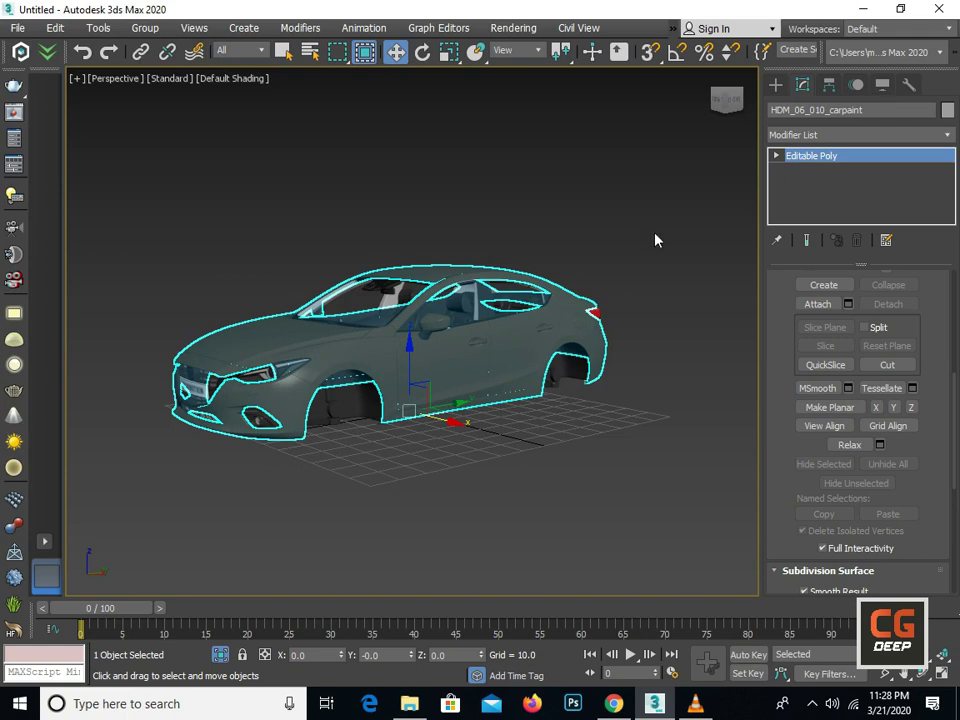
Select all of the body's geometry in sub-object mode, then return to object level
{"action": "key", "text": "5"}
{"action": "key", "text": "ctrl+a"}
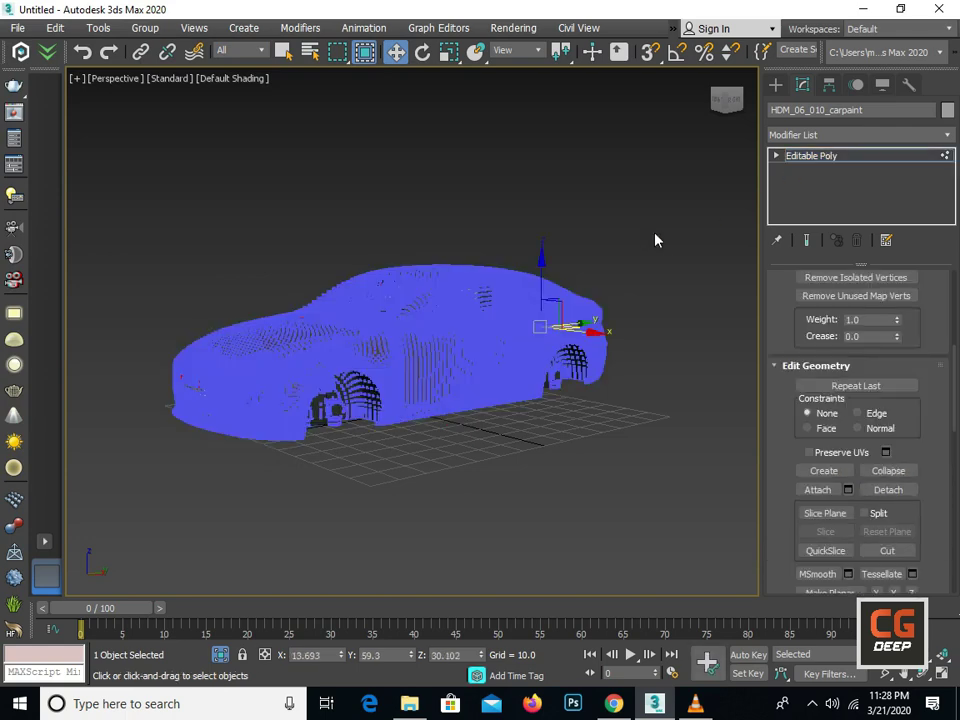
{"action": "left_click", "coordinate": [776, 155]}
{"action": "left_click", "coordinate": [800, 155]}
{"action": "left_click", "coordinate": [658, 244]}
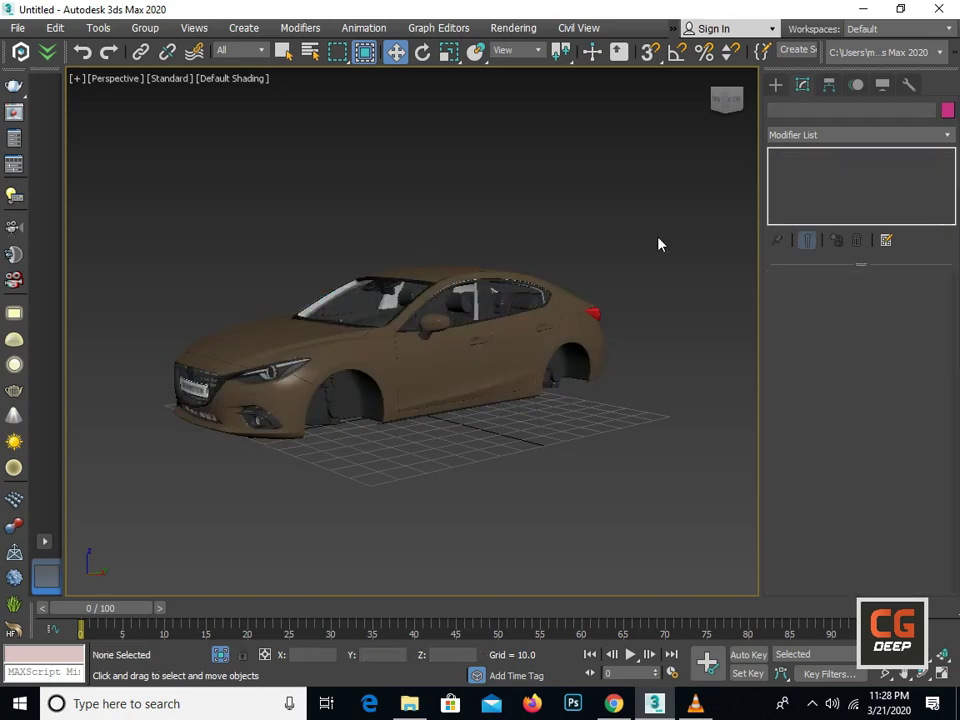
{"action": "middle_click_drag", "start_coordinate": [658, 244], "coordinate": [456, 336], "text": "alt"}
{"action": "scroll", "coordinate": [403, 347], "scroll_direction": "up", "scroll_amount": 4}
Turn on Edged Faces and set the merged body's object colour to black
{"action": "left_click", "coordinate": [403, 347]}
{"action": "key", "text": "F4"}
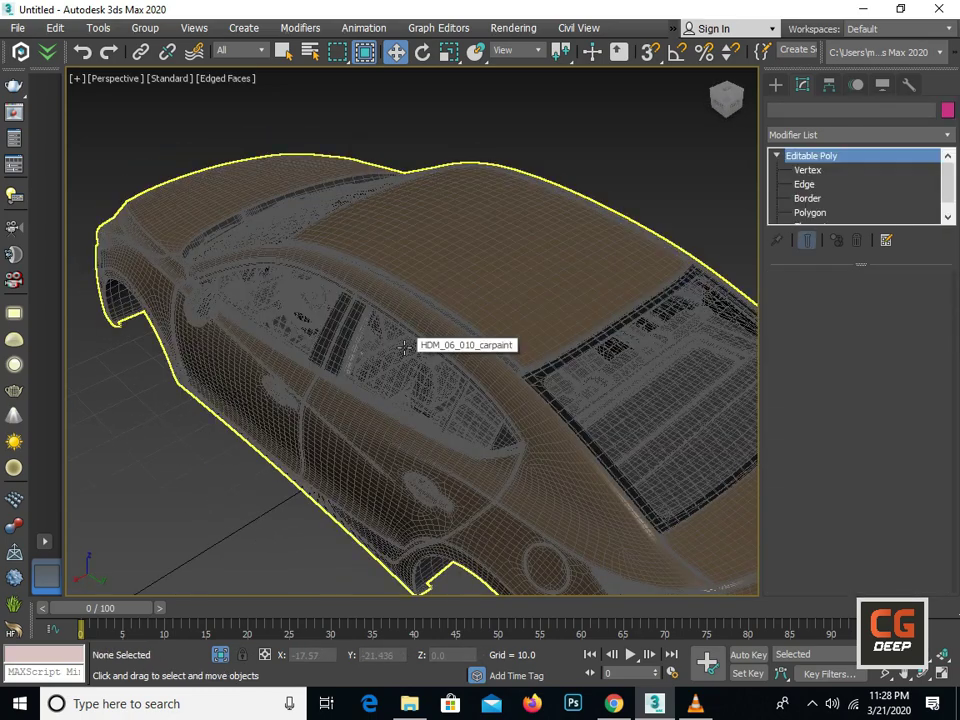
{"action": "left_click", "coordinate": [403, 347]}
{"action": "left_click", "coordinate": [947, 110]}
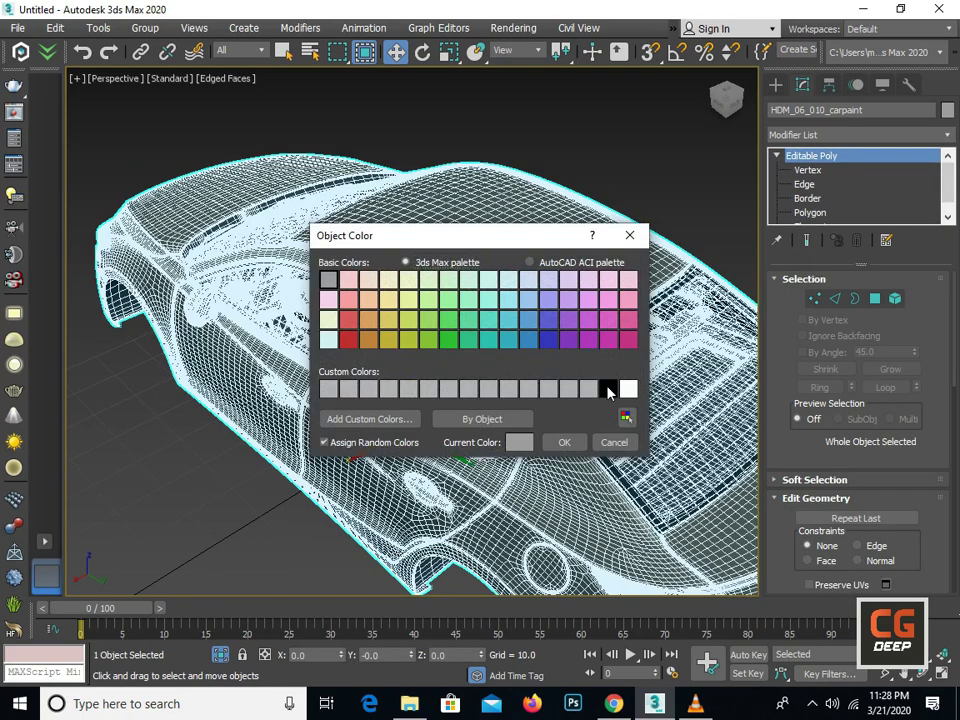
{"action": "left_click", "coordinate": [563, 442]}
{"action": "left_click", "coordinate": [654, 154]}
Orbit to a front-side angle and select the front-left wheel
{"action": "mouse_move", "coordinate": [654, 154]}
{"action": "middle_mouse_down", "text": "alt"}
{"action": "mouse_move", "coordinate": [561, 212]}
{"action": "mouse_move", "coordinate": [580, 255]}
{"action": "middle_mouse_up", "text": "alt"}
{"action": "scroll", "coordinate": [561, 212], "scroll_direction": "down", "scroll_amount": 5}
{"action": "scroll", "coordinate": [420, 302], "scroll_direction": "up", "scroll_amount": 5}
{"action": "middle_click_drag", "start_coordinate": [420, 302], "coordinate": [281, 386], "text": "alt"}
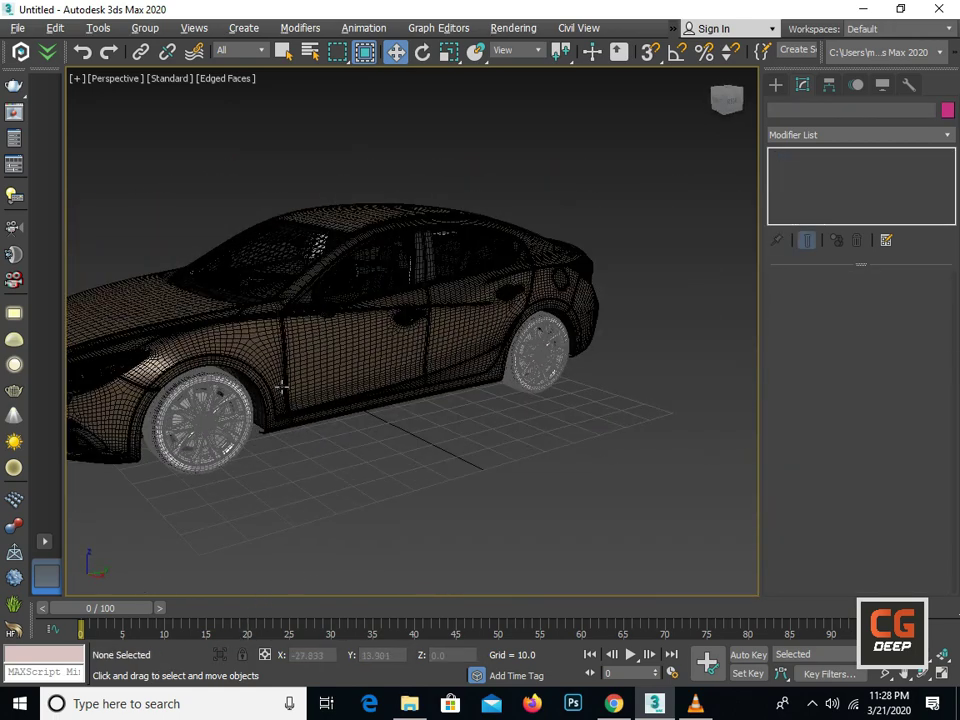
{"action": "left_click", "coordinate": [205, 395]}
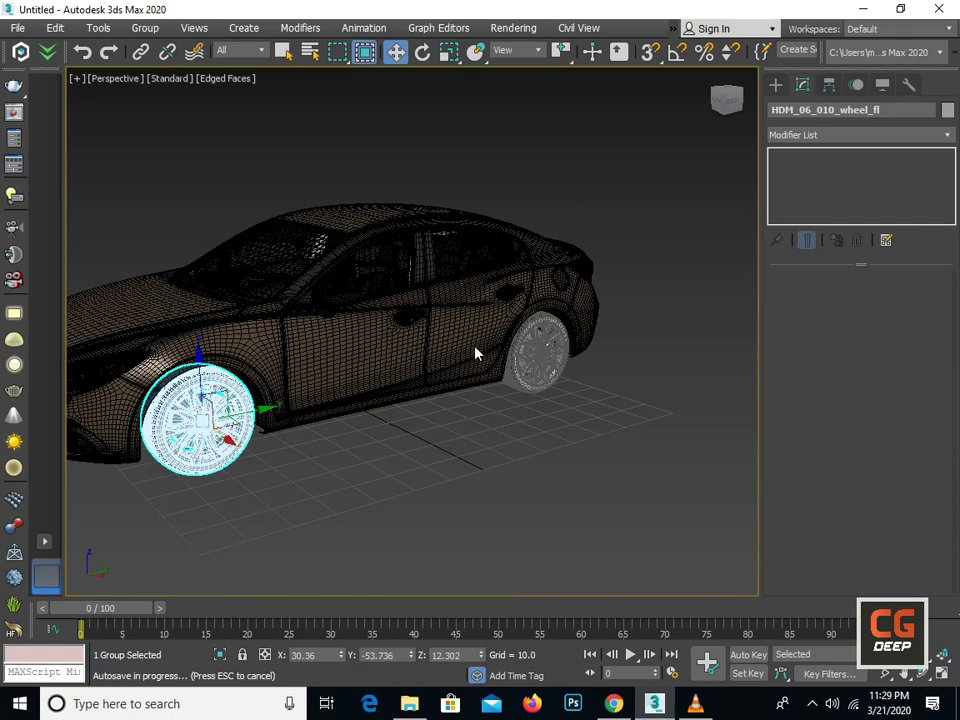
Cancel the autosave and isolate the front-left wheel group
{"action": "key", "text": "Escape"}
{"action": "key", "text": "alt+q"}
{"action": "mouse_move", "coordinate": [467, 353]}
{"action": "middle_mouse_down", "text": "alt"}
{"action": "mouse_move", "coordinate": [584, 321]}
{"action": "mouse_move", "coordinate": [500, 318]}
{"action": "middle_mouse_up", "text": "alt"}
{"action": "left_click", "coordinate": [584, 321]}
{"action": "left_click", "coordinate": [562, 321]}
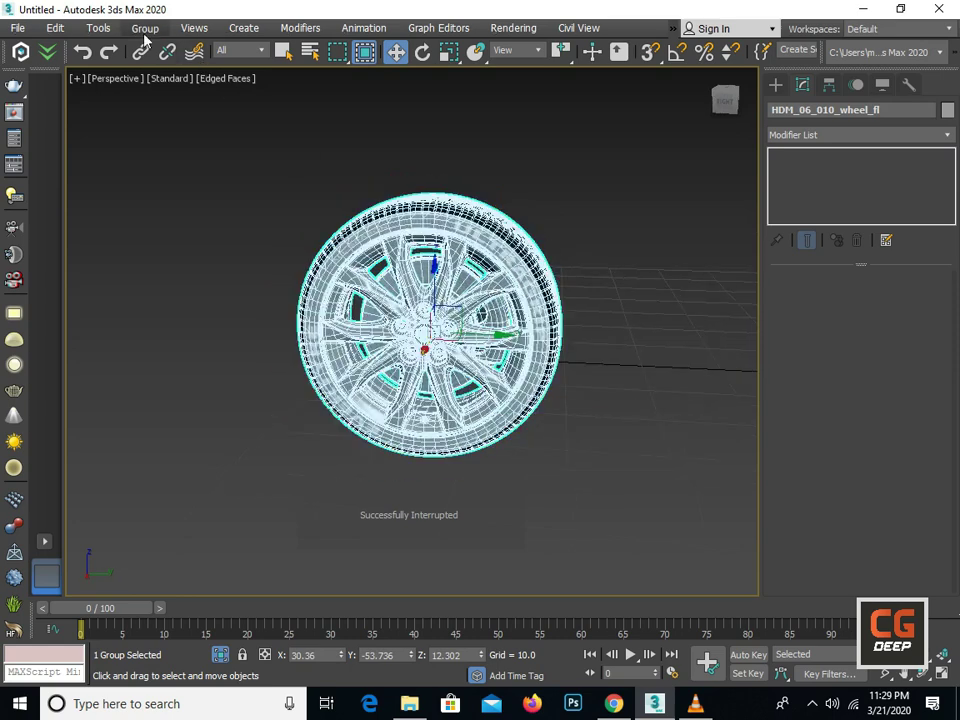
{"action": "key", "text": "d"}
Open the wheel group and select the front-left rim
{"action": "left_click", "coordinate": [145, 28]}
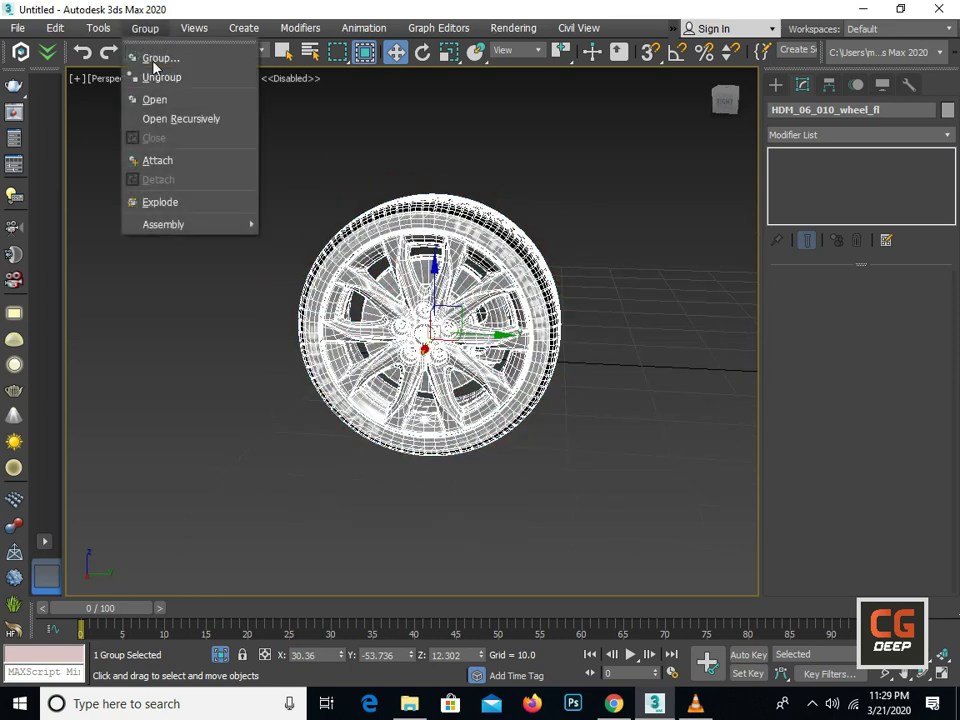
{"action": "left_click", "coordinate": [160, 99]}
{"action": "left_click", "coordinate": [279, 210]}
{"action": "left_click", "coordinate": [408, 277]}
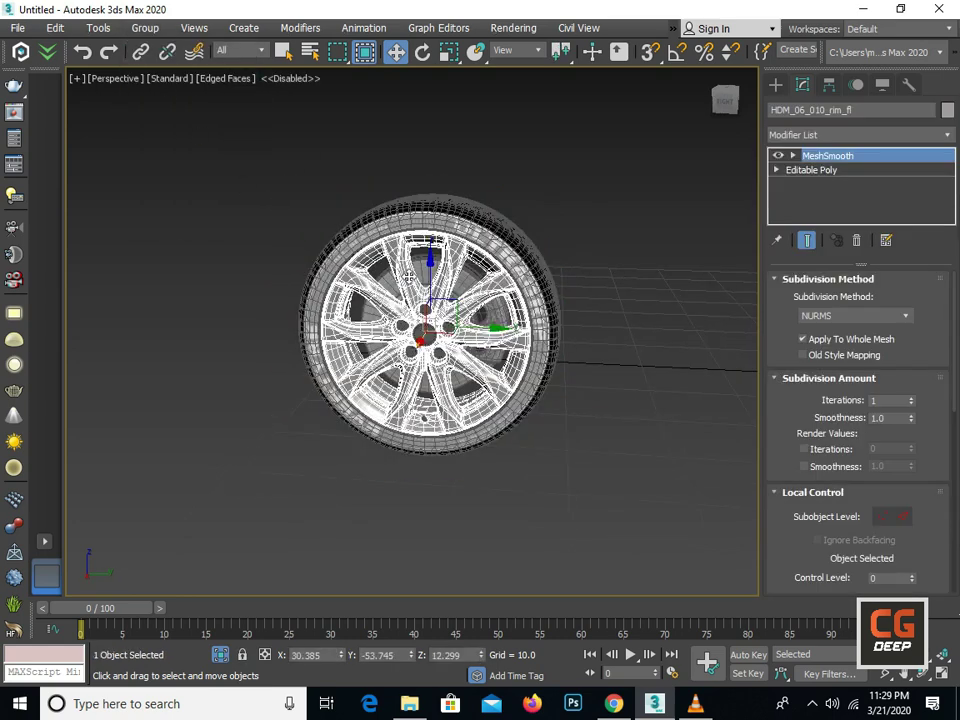
Convert the rim to Editable Poly and attach the other wheel parts to it
{"action": "right_click", "coordinate": [396, 306]}
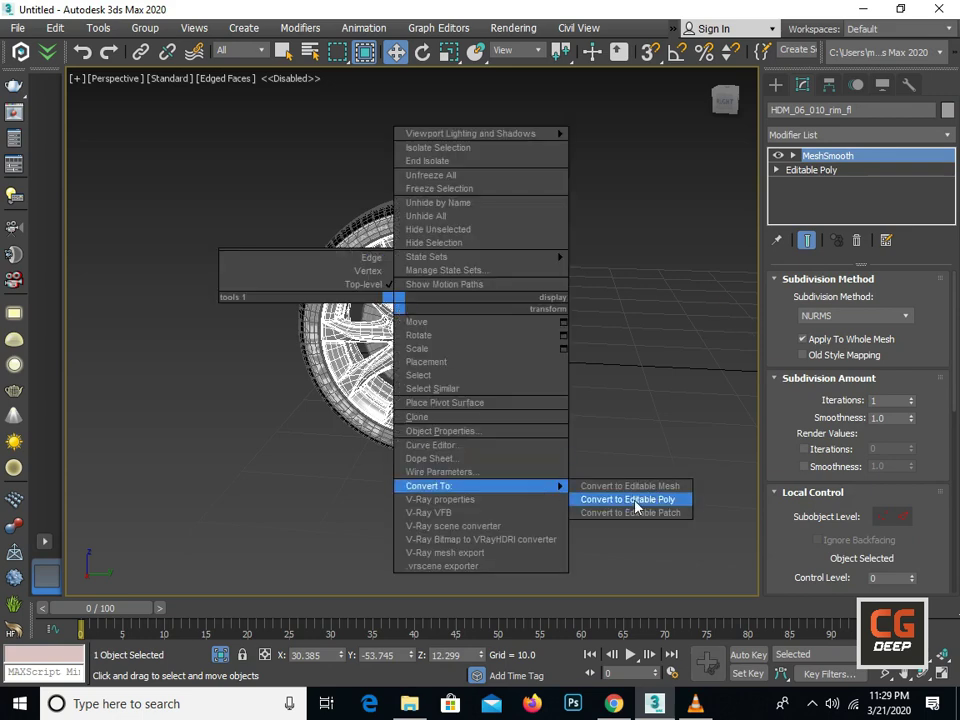
{"action": "left_click", "coordinate": [634, 499]}
{"action": "scroll", "coordinate": [820, 470], "scroll_direction": "down", "scroll_amount": 1}
{"action": "scroll", "coordinate": [836, 452], "scroll_direction": "down", "scroll_amount": 4}
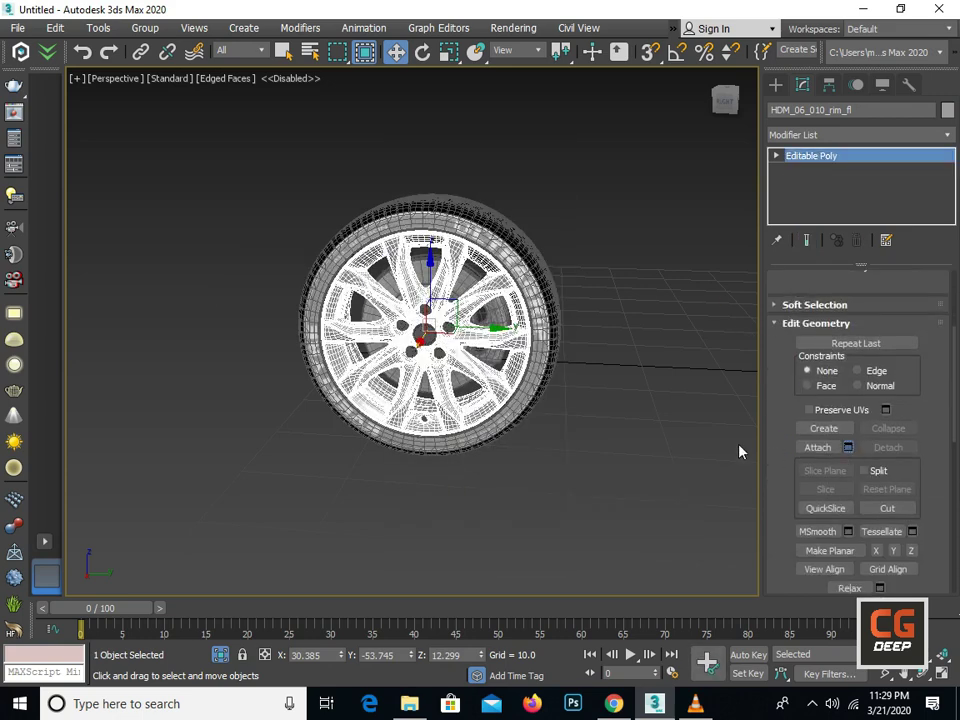
{"action": "left_click", "coordinate": [270, 465]}
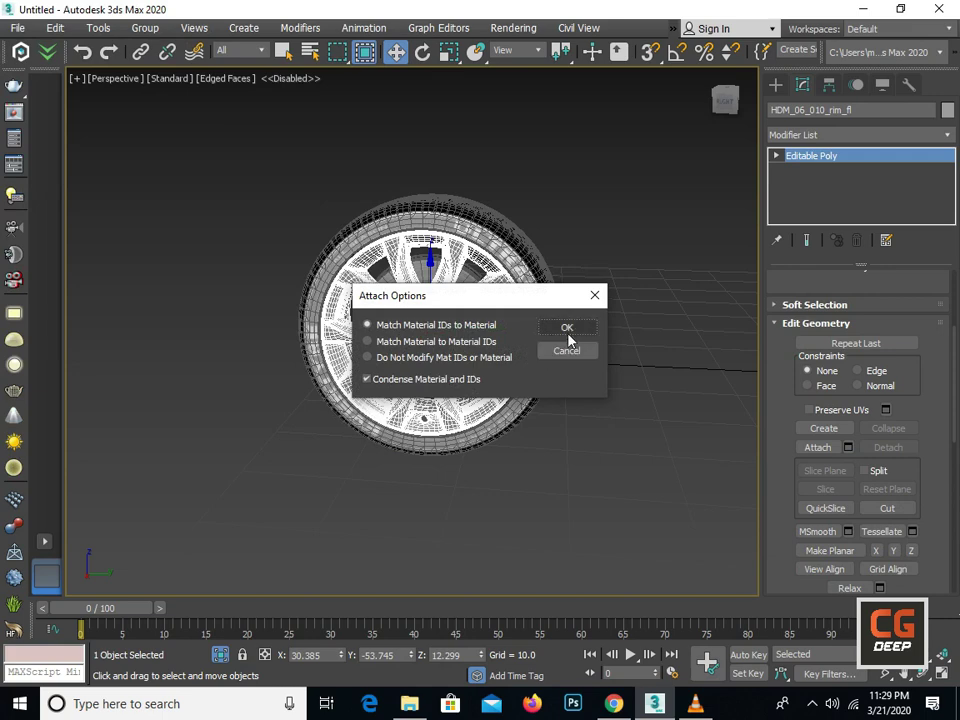
{"action": "left_click", "coordinate": [567, 333]}
End isolation and select the rear wheel
{"action": "left_click", "coordinate": [240, 575]}
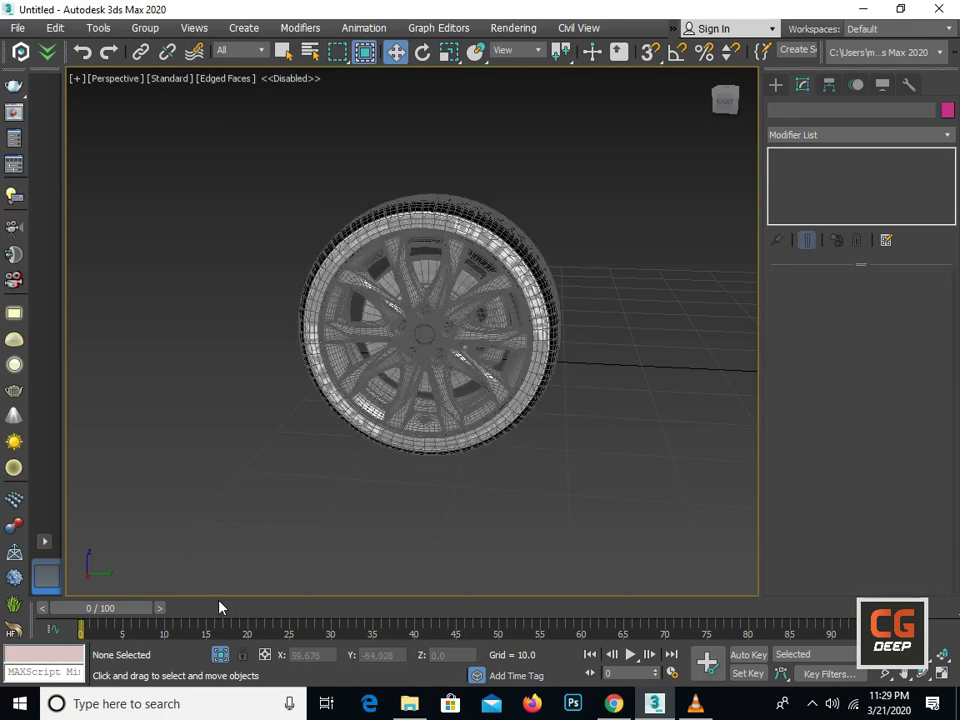
{"action": "left_click", "coordinate": [219, 655]}
{"action": "left_click", "coordinate": [528, 360]}
Delete the rear wheel, then delete the front-right and other rear wheel groups
{"action": "key", "text": "Delete"}
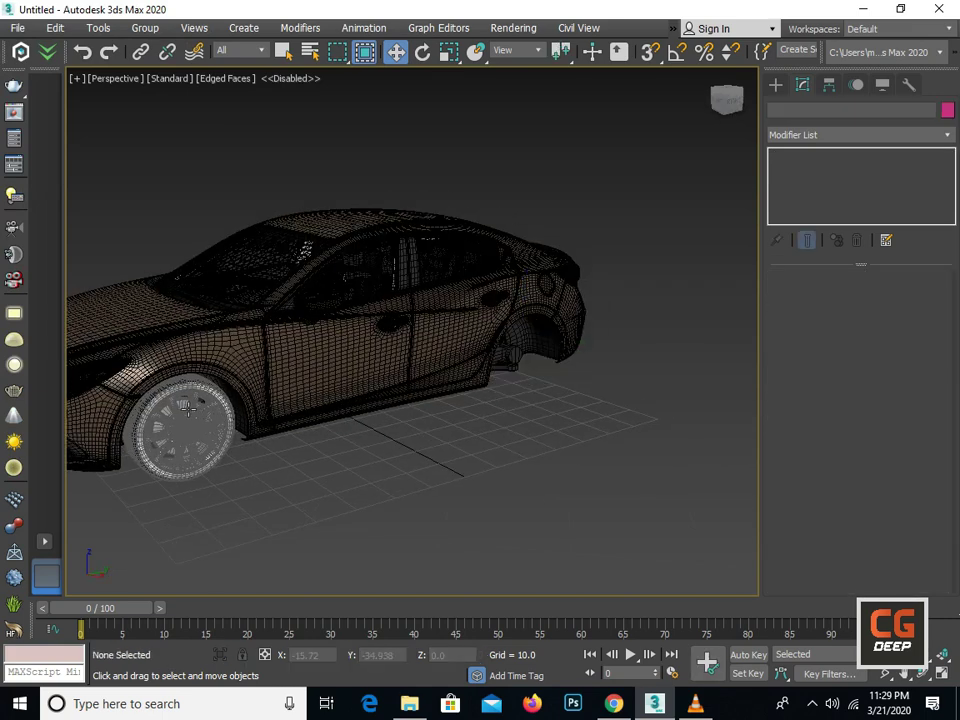
{"action": "left_click", "coordinate": [206, 401]}
{"action": "key", "text": "z"}
{"action": "mouse_move", "coordinate": [300, 395]}
{"action": "middle_mouse_down", "text": "alt"}
{"action": "mouse_move", "coordinate": [377, 395]}
{"action": "mouse_move", "coordinate": [437, 341]}
{"action": "middle_mouse_up", "text": "alt"}
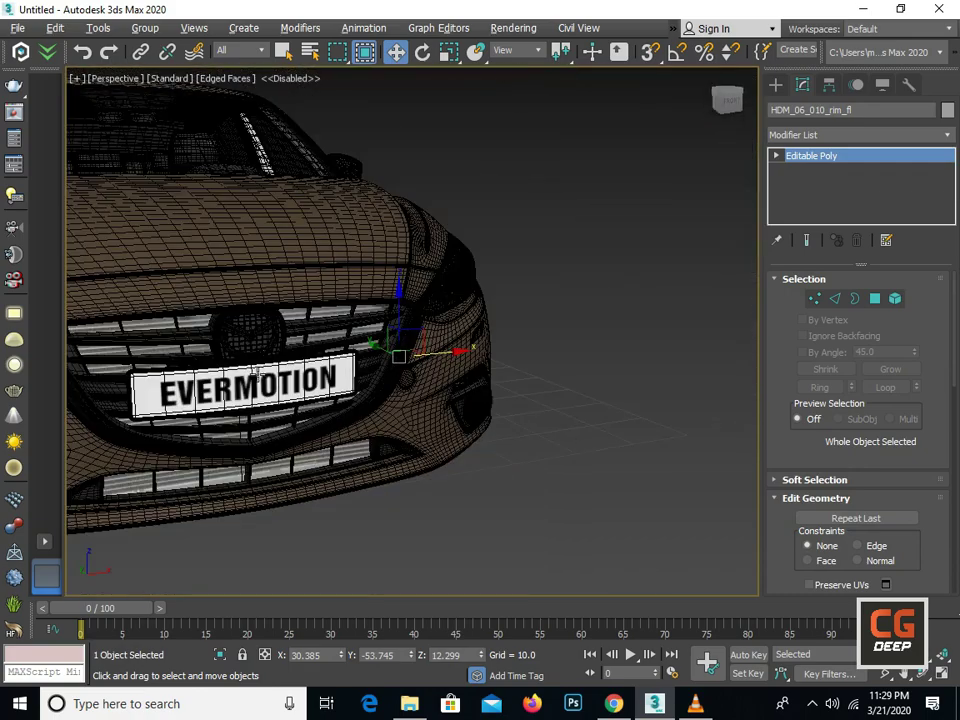
{"action": "left_click", "coordinate": [310, 449]}
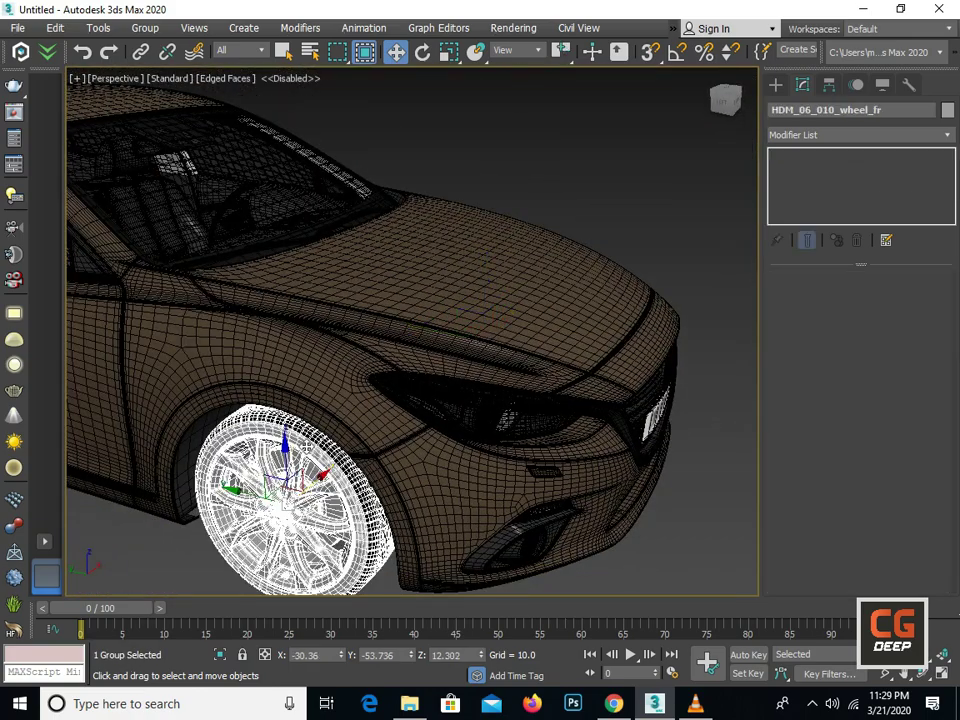
{"action": "scroll", "coordinate": [300, 440], "scroll_direction": "down", "scroll_amount": 5}
{"action": "middle_click_drag", "start_coordinate": [413, 428], "coordinate": [184, 390], "text": "alt"}
{"action": "left_click", "coordinate": [147, 381], "text": "ctrl"}
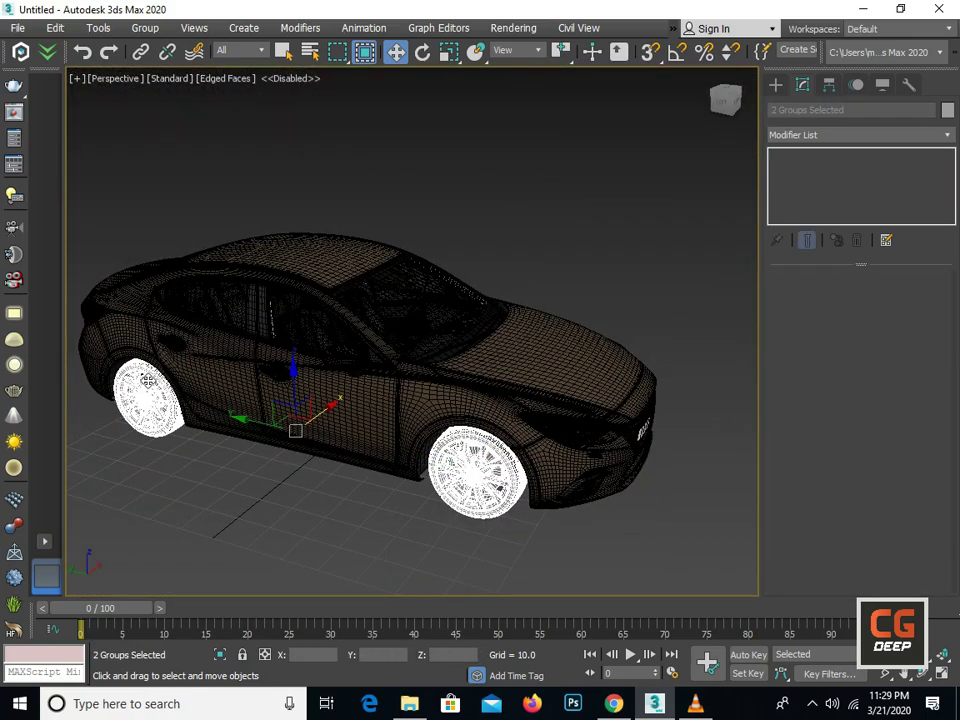
{"action": "key", "text": "Delete"}
Shift-move the front rim to the rear wheel arch as an Instance copy
{"action": "mouse_move", "coordinate": [373, 347]}
{"action": "middle_mouse_down", "text": "alt"}
{"action": "mouse_move", "coordinate": [369, 366]}
{"action": "mouse_move", "coordinate": [479, 378]}
{"action": "middle_mouse_up", "text": "alt"}
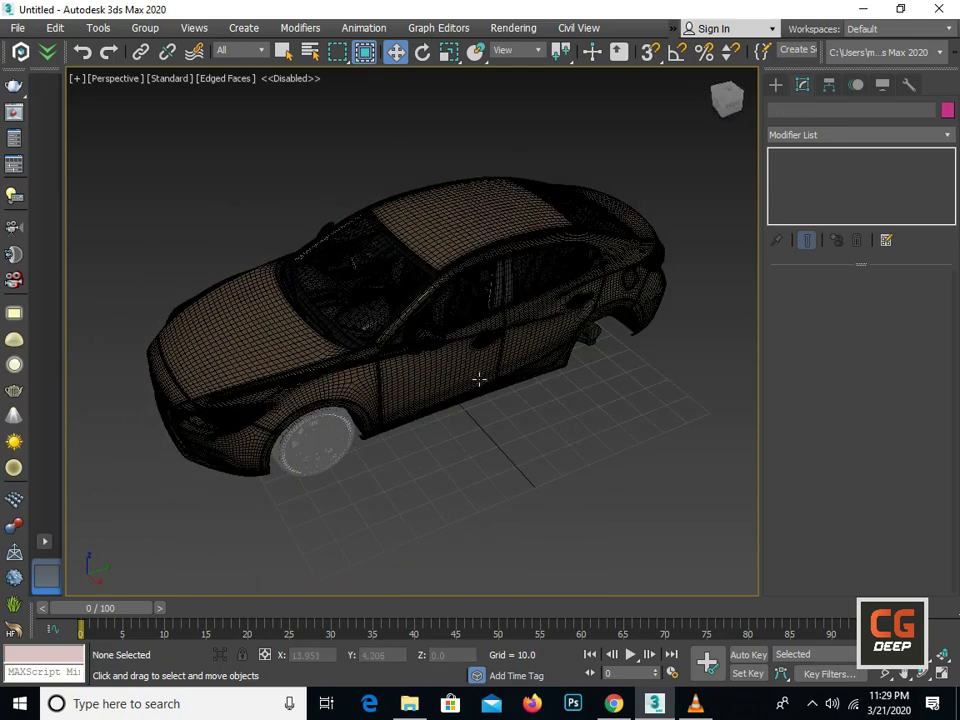
{"action": "left_click", "coordinate": [285, 447]}
{"action": "left_click_drag", "start_coordinate": [330, 425], "coordinate": [595, 324]}
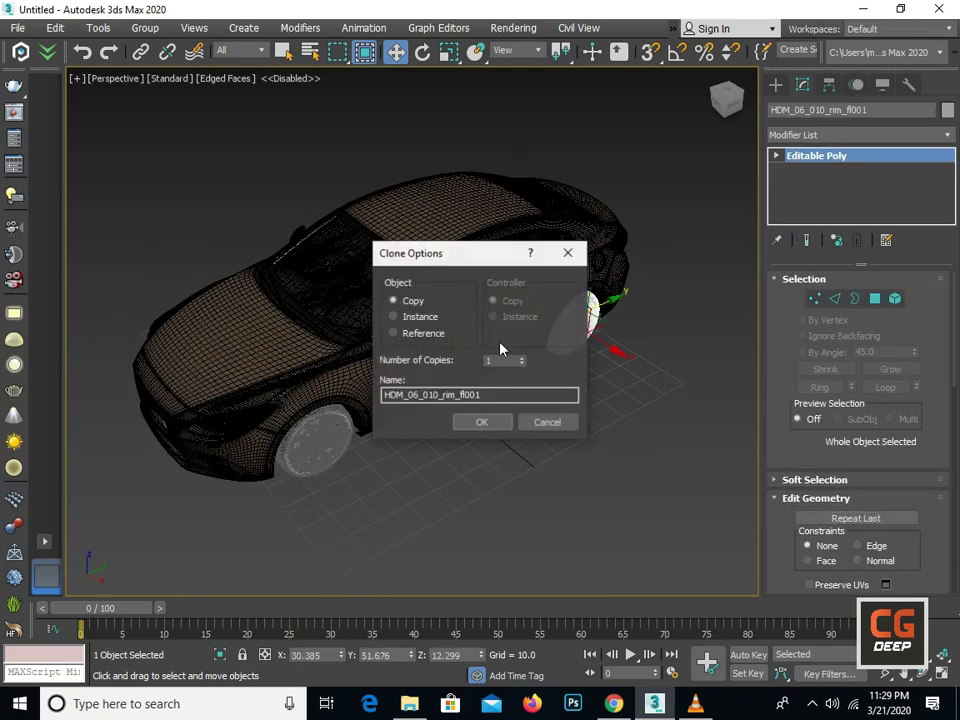
{"action": "left_click", "coordinate": [500, 428]}
Check the copied rim's placement in the Front, Left and Perspective views
{"action": "key", "text": "z"}
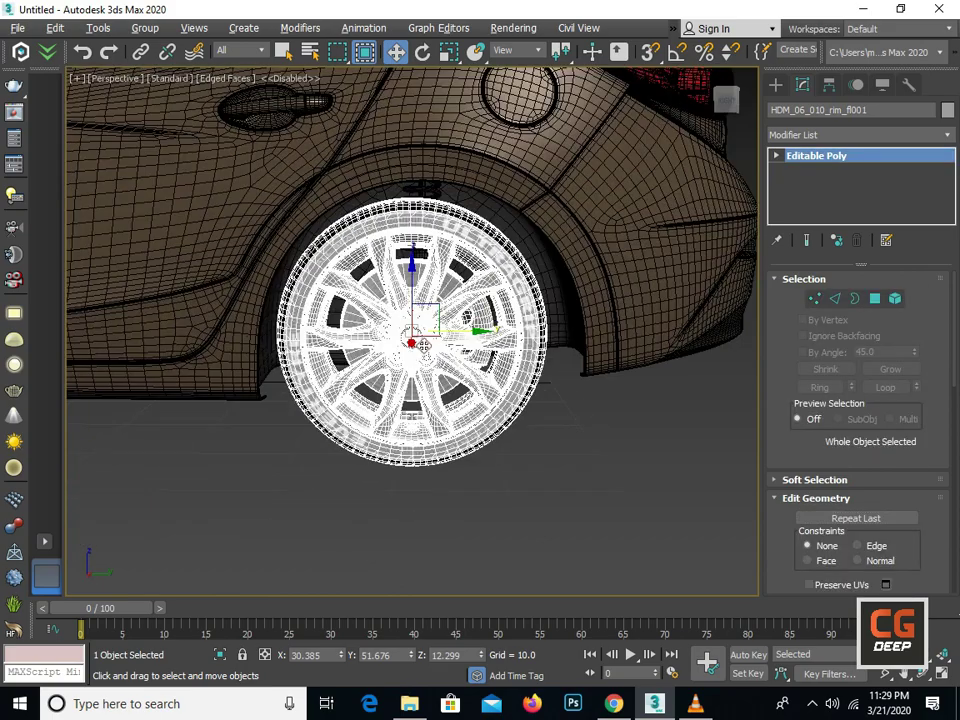
{"action": "scroll", "coordinate": [461, 331], "scroll_direction": "down", "scroll_amount": 2}
{"action": "scroll", "coordinate": [455, 338], "scroll_direction": "down", "scroll_amount": 5}
{"action": "middle_click_drag", "start_coordinate": [445, 338], "coordinate": [441, 352], "text": "alt"}
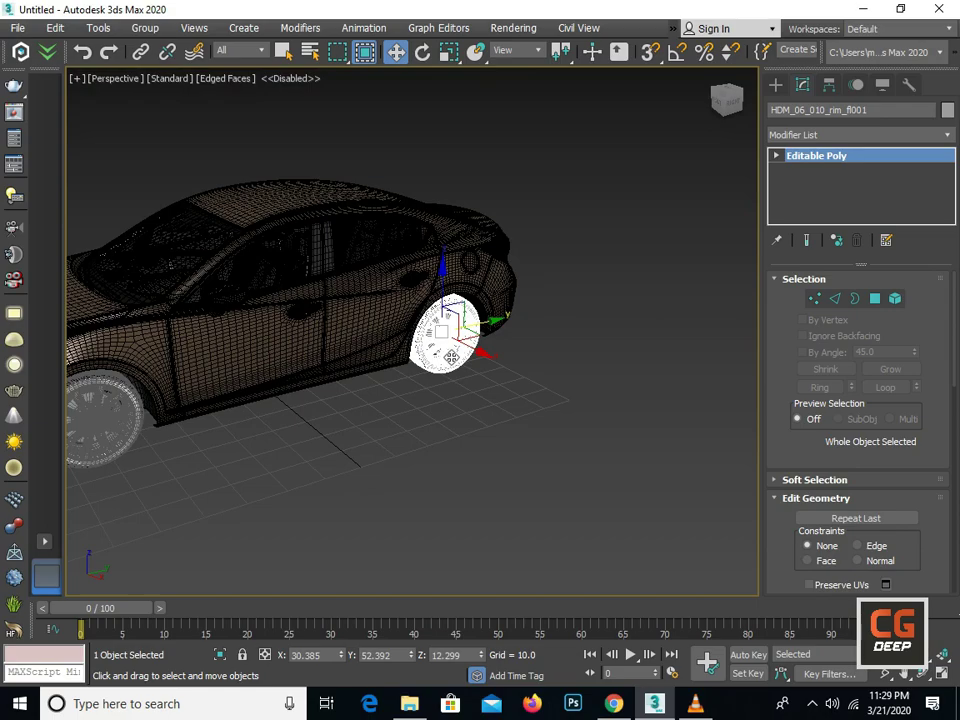
{"action": "key", "text": "f"}
{"action": "key", "text": "l"}
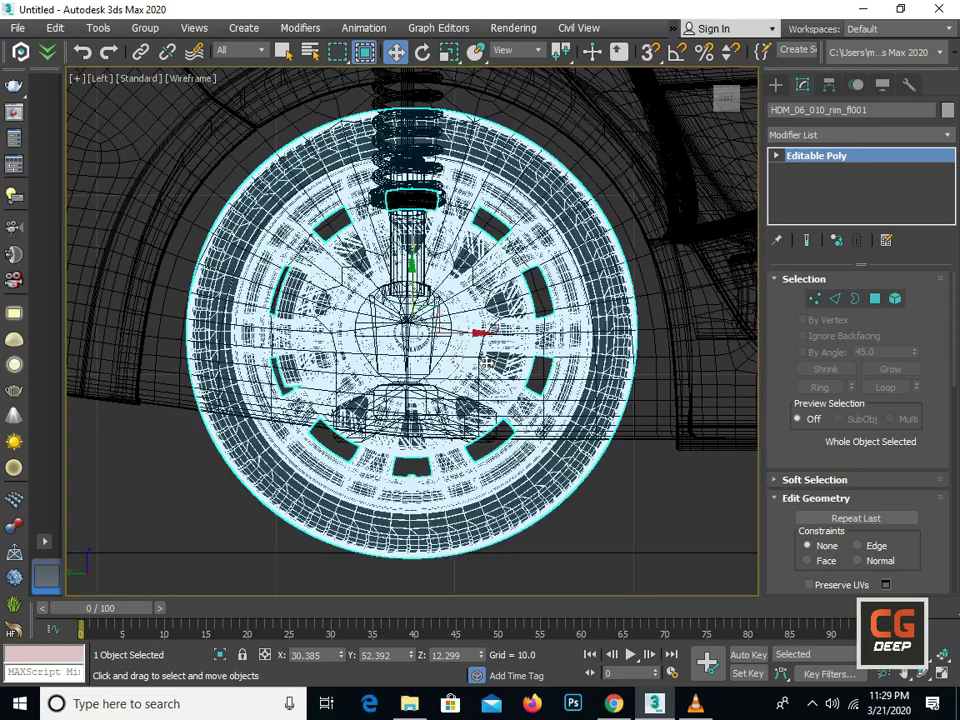
{"action": "scroll", "coordinate": [486, 362], "scroll_direction": "down", "scroll_amount": 3}
{"action": "key", "text": "p"}
{"action": "scroll", "coordinate": [452, 350], "scroll_direction": "down", "scroll_amount": 3}
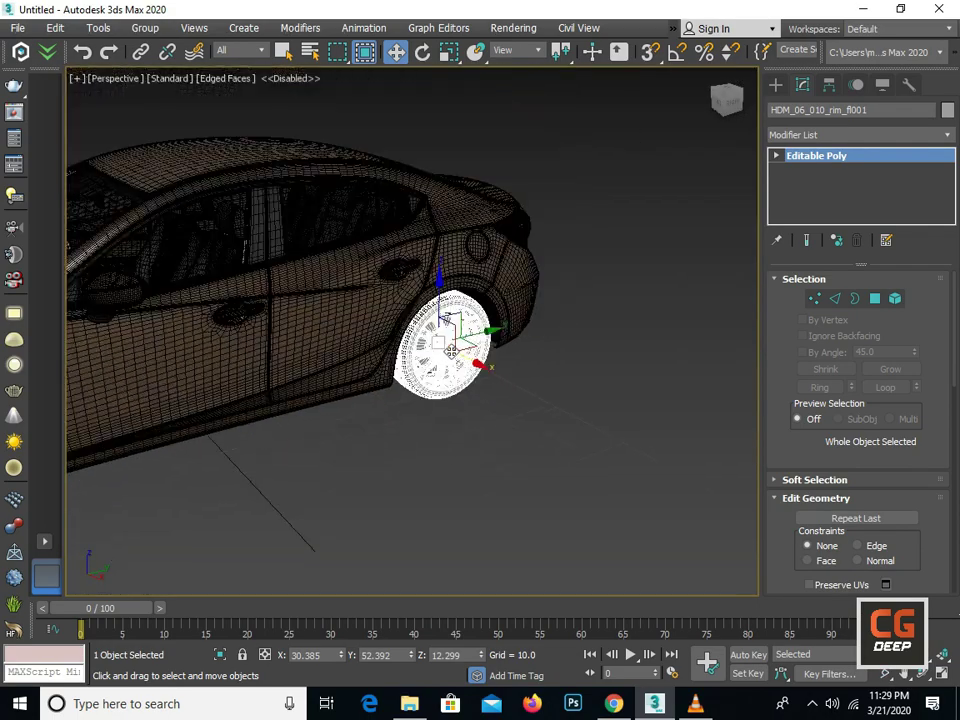
{"action": "mouse_move", "coordinate": [452, 350]}
{"action": "middle_mouse_down", "text": "alt"}
{"action": "mouse_move", "coordinate": [400, 360]}
{"action": "mouse_move", "coordinate": [335, 393]}
{"action": "middle_mouse_up", "text": "alt"}
Add the front rim to the selection and switch off Edged Faces for default shading
{"action": "left_click", "coordinate": [335, 393], "text": "ctrl"}
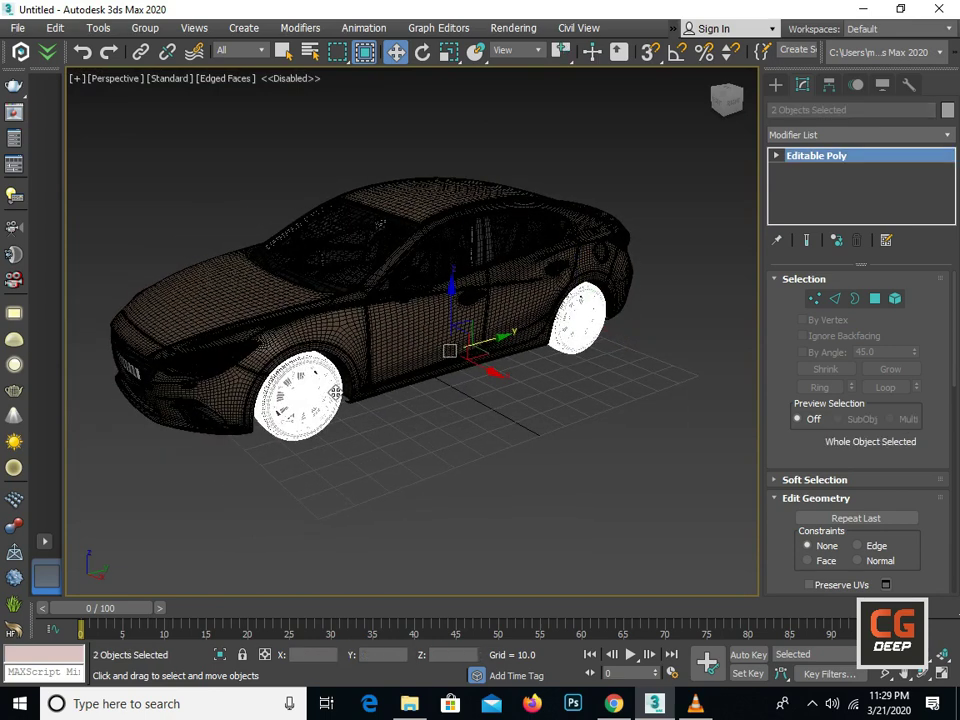
{"action": "key", "text": "F4"}
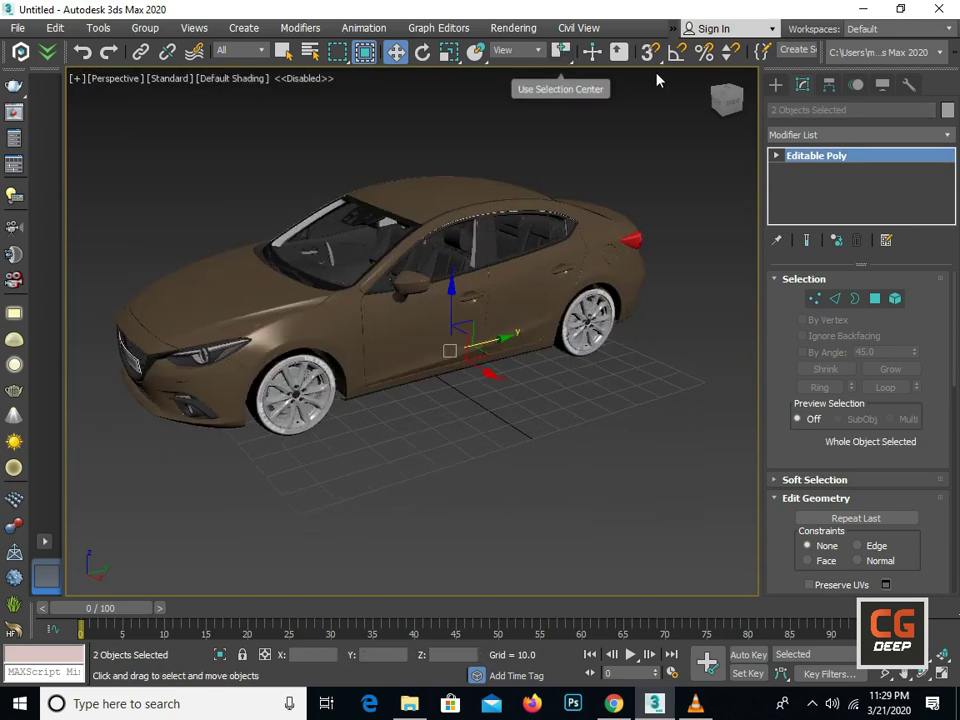
{"action": "scroll", "coordinate": [481, 62], "scroll_direction": "down", "scroll_amount": 3}
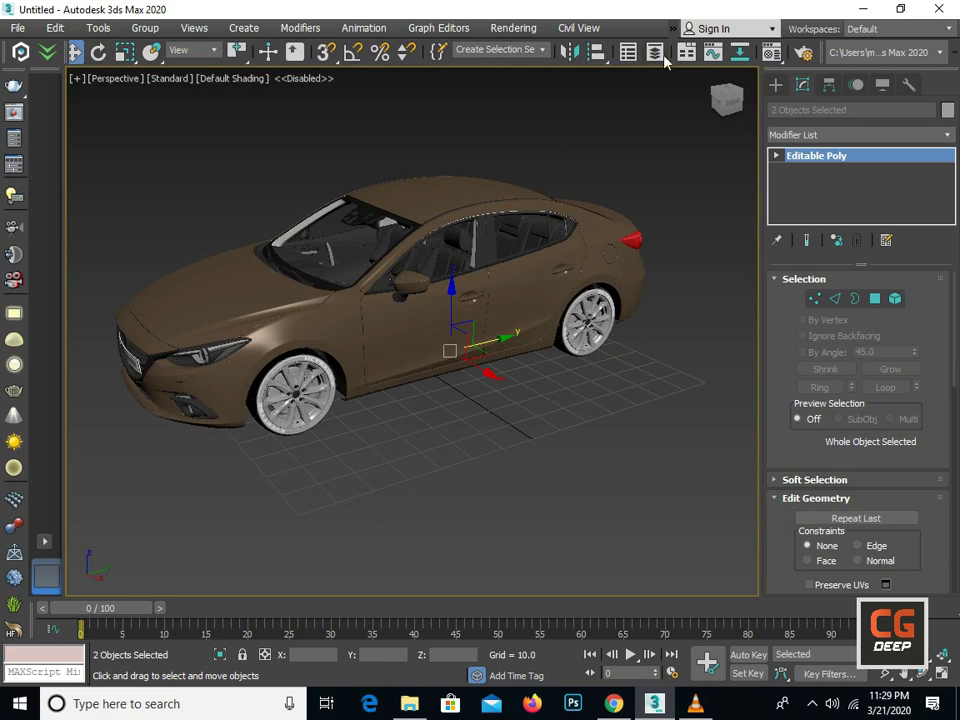
Mirror both rims across the X axis as Instance clones
{"action": "left_click", "coordinate": [572, 53]}
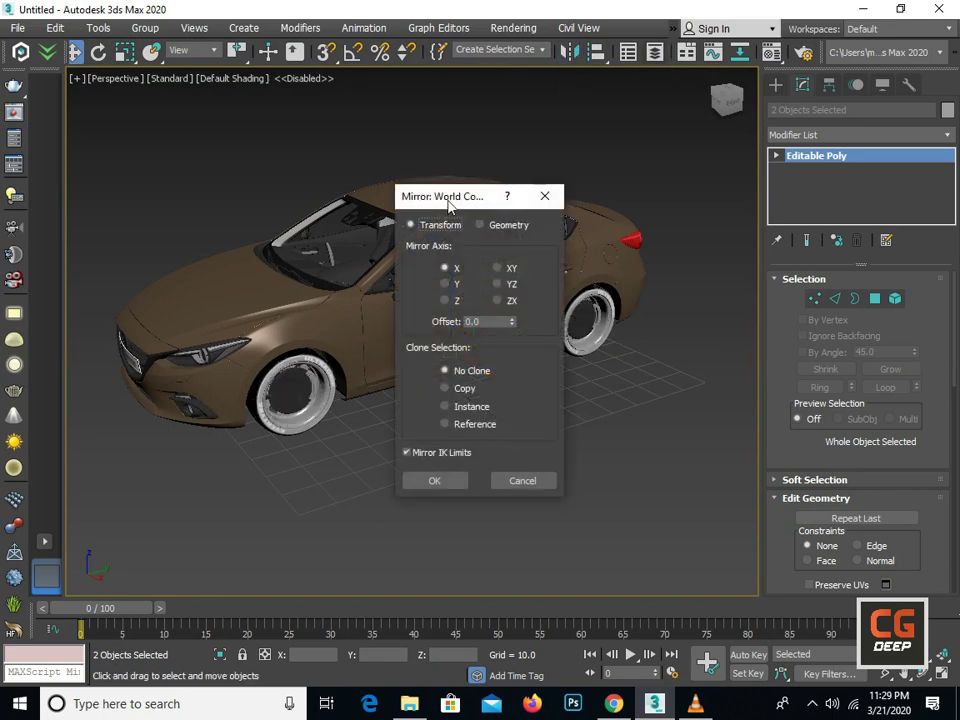
{"action": "left_click_drag", "start_coordinate": [448, 203], "coordinate": [655, 176]}
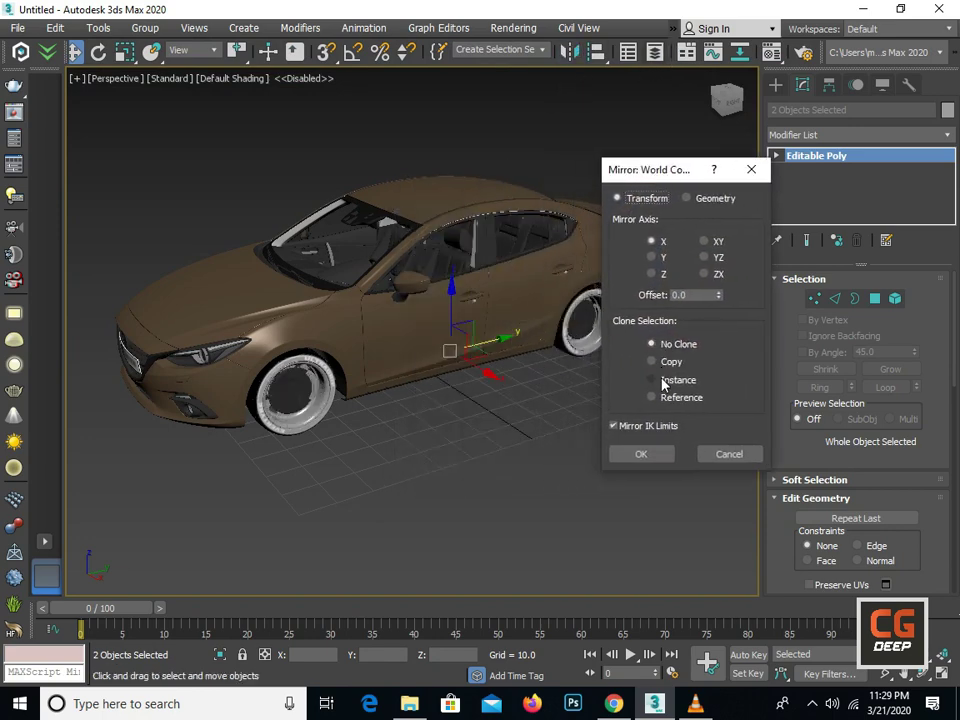
{"action": "left_click", "coordinate": [665, 381]}
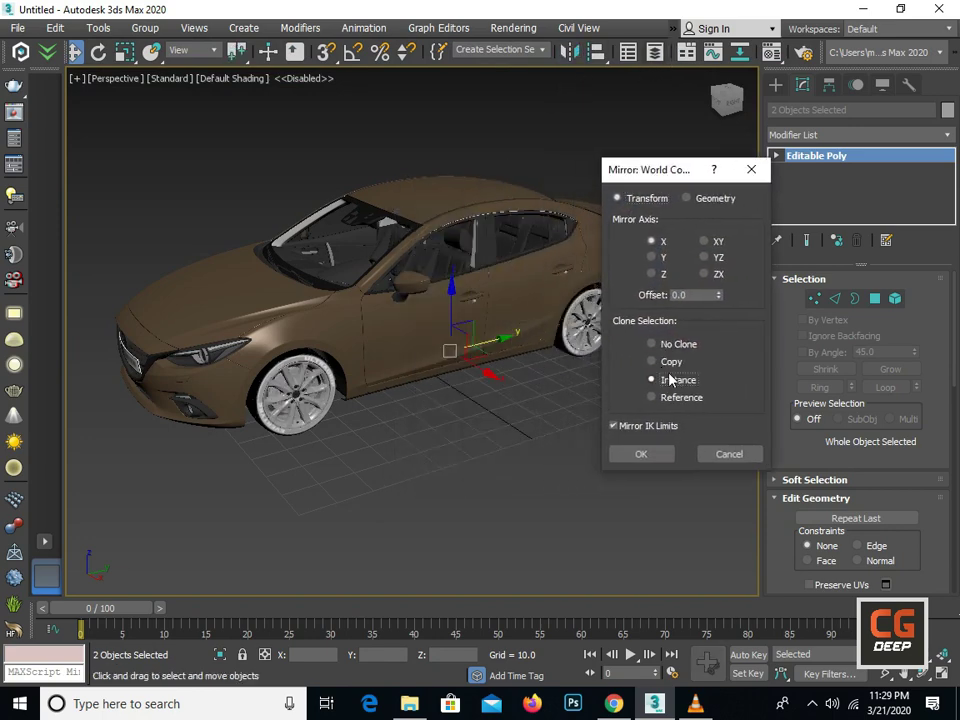
{"action": "left_click", "coordinate": [641, 454]}
Check the mirrored wheel placement in Top view, then return to perspective and clear the selection
{"action": "middle_click_drag", "start_coordinate": [620, 380], "coordinate": [521, 343], "text": "alt"}
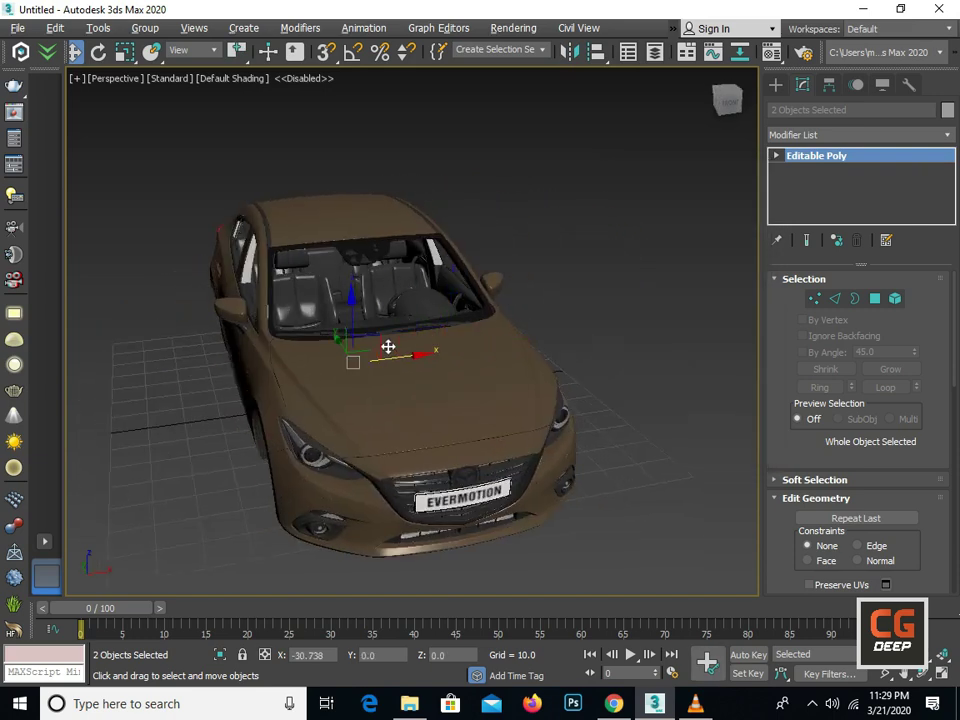
{"action": "middle_click_drag", "start_coordinate": [311, 353], "coordinate": [345, 310], "text": "alt"}
{"action": "key", "text": "t"}
{"action": "scroll", "coordinate": [390, 340], "scroll_direction": "up", "scroll_amount": 3}
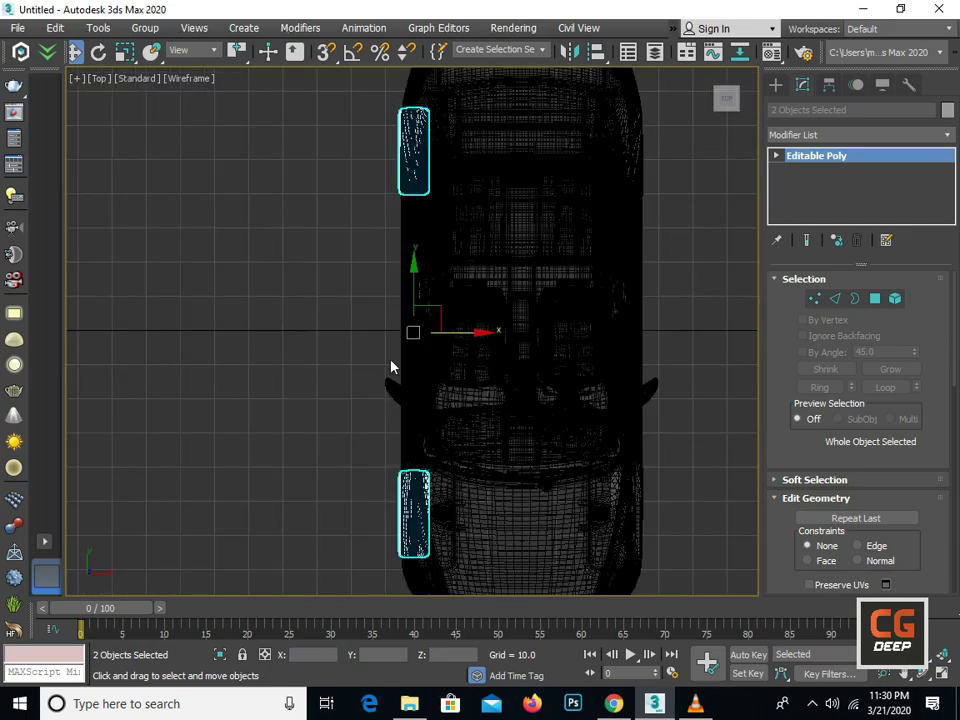
{"action": "middle_click_drag", "start_coordinate": [396, 340], "coordinate": [350, 255]}
{"action": "scroll", "coordinate": [580, 430], "scroll_direction": "up", "scroll_amount": 5}
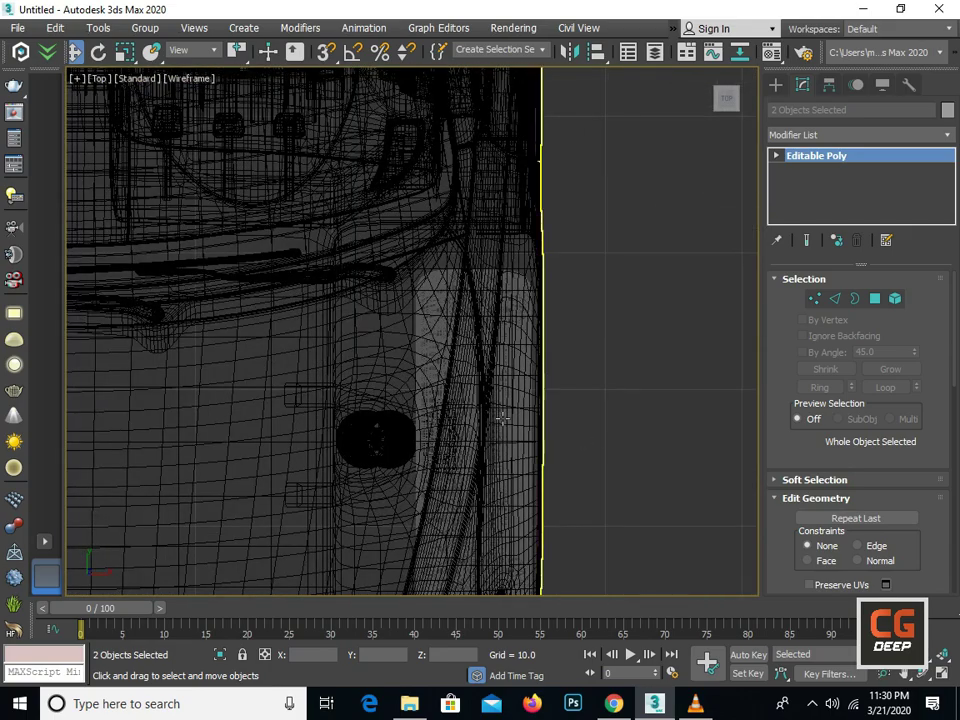
{"action": "scroll", "coordinate": [428, 355], "scroll_direction": "down", "scroll_amount": 5}
{"action": "scroll", "coordinate": [349, 409], "scroll_direction": "up", "scroll_amount": 5}
{"action": "scroll", "coordinate": [480, 266], "scroll_direction": "up", "scroll_amount": 2}
{"action": "scroll", "coordinate": [514, 251], "scroll_direction": "down", "scroll_amount": 2}
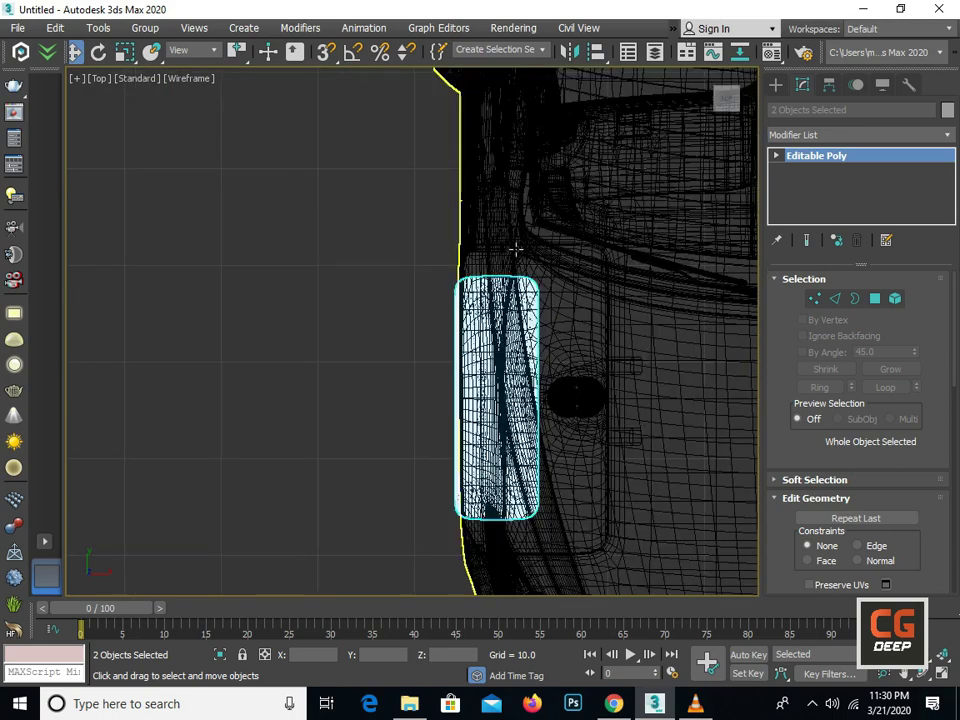
{"action": "scroll", "coordinate": [503, 172], "scroll_direction": "down", "scroll_amount": 5}
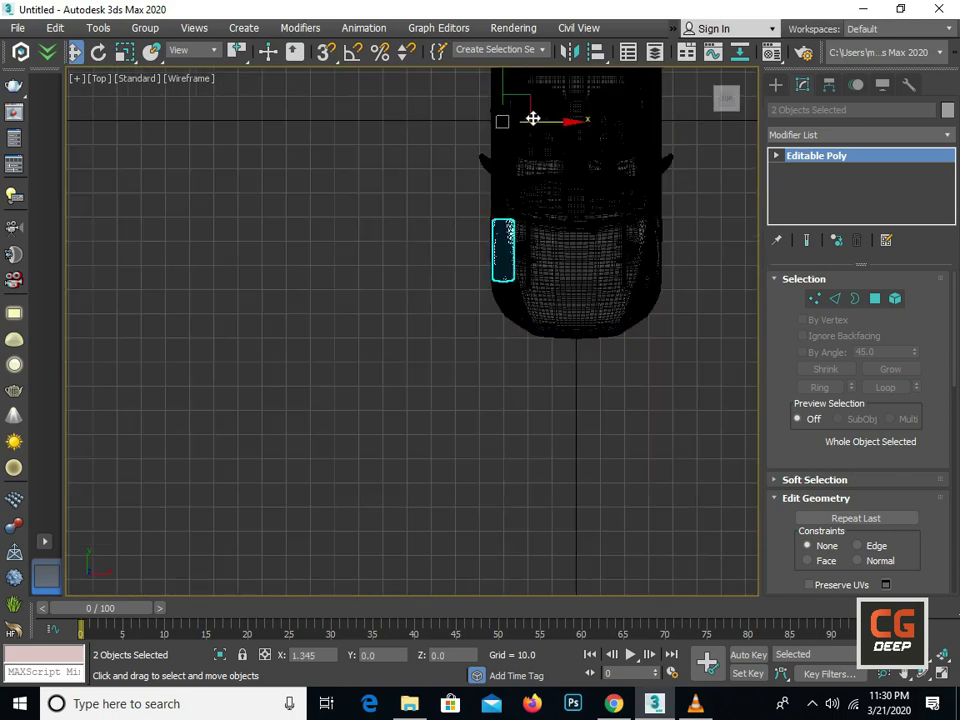
{"action": "scroll", "coordinate": [512, 226], "scroll_direction": "up", "scroll_amount": 5}
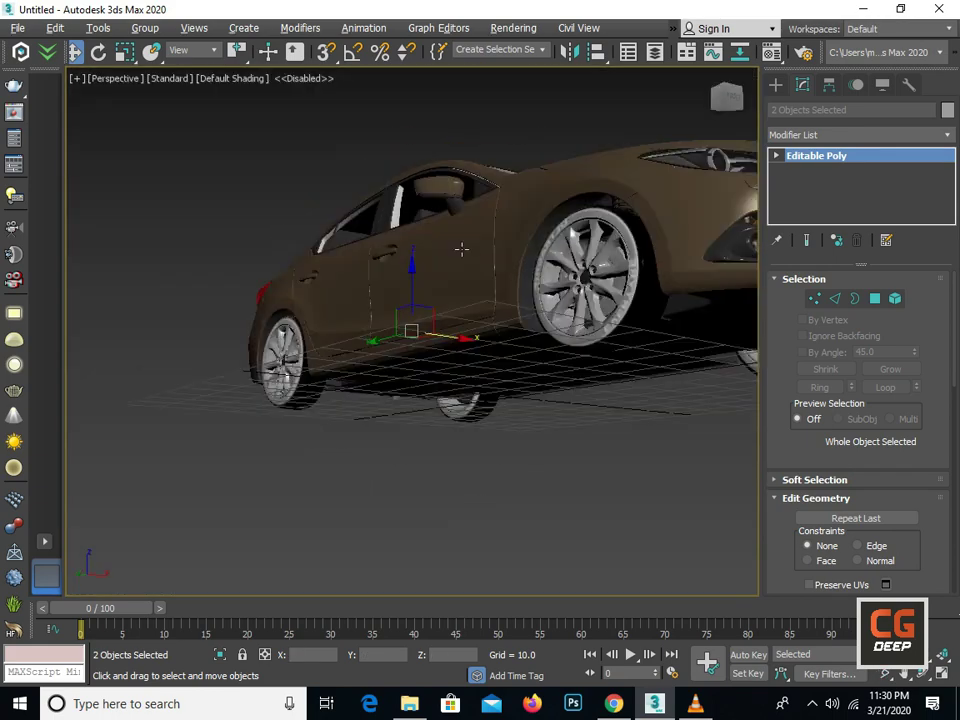
{"action": "middle_click_drag", "start_coordinate": [461, 249], "coordinate": [497, 409], "text": "alt"}
{"action": "left_click", "coordinate": [497, 409]}
Start wiring the front rim's X Rotation through Wire Parameters
{"action": "left_click", "coordinate": [450, 398]}
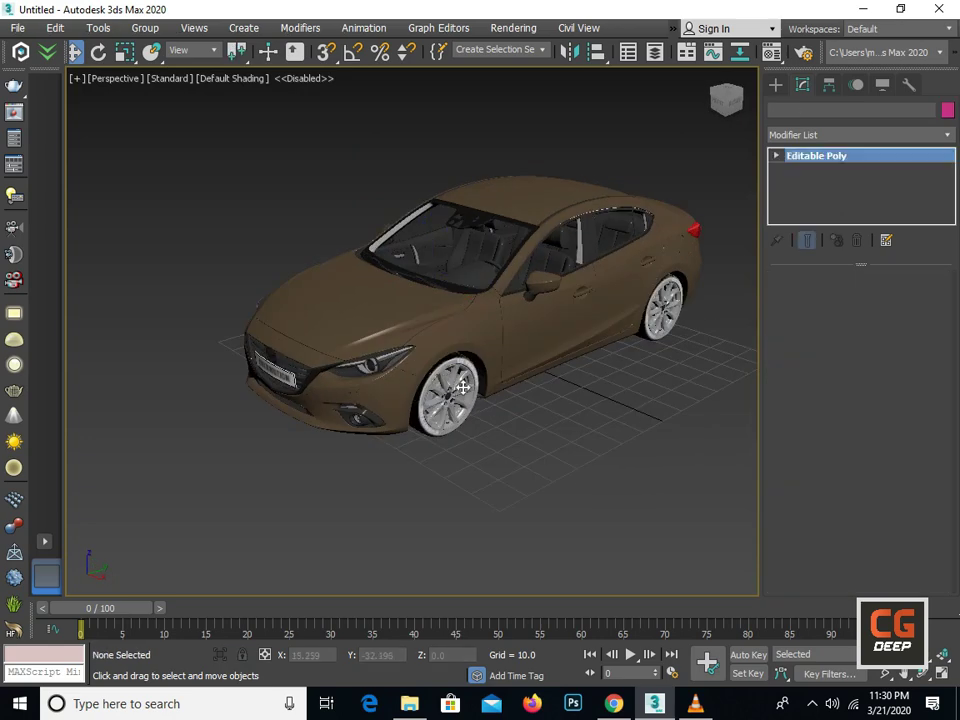
{"action": "key", "text": "z"}
{"action": "right_click", "coordinate": [397, 318]}
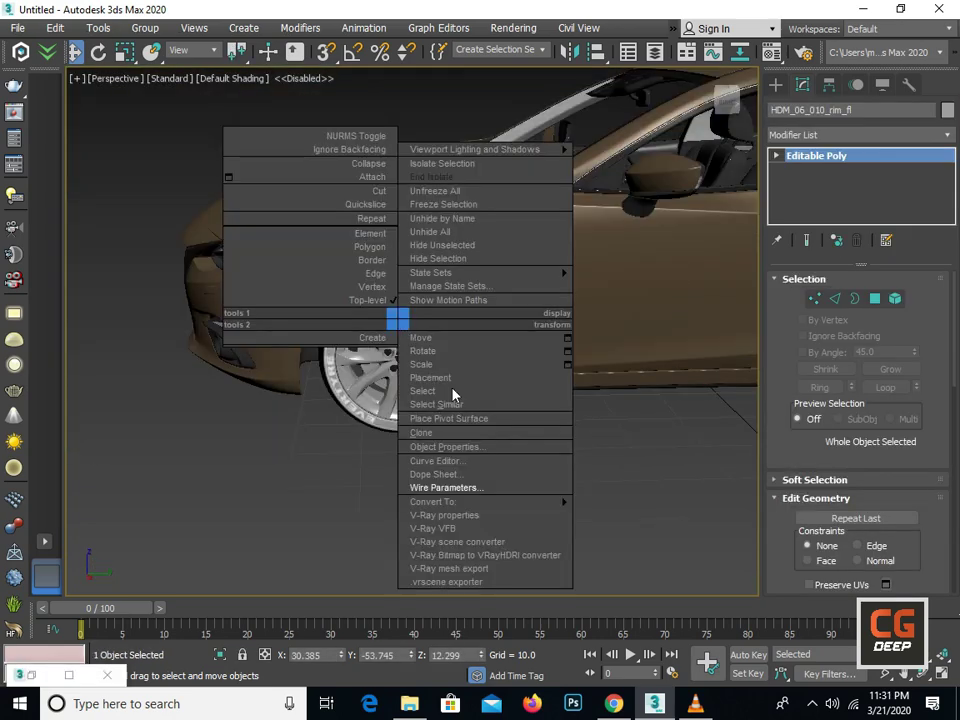
{"action": "left_click", "coordinate": [519, 488]}
{"action": "mouse_move", "coordinate": [529, 378]}
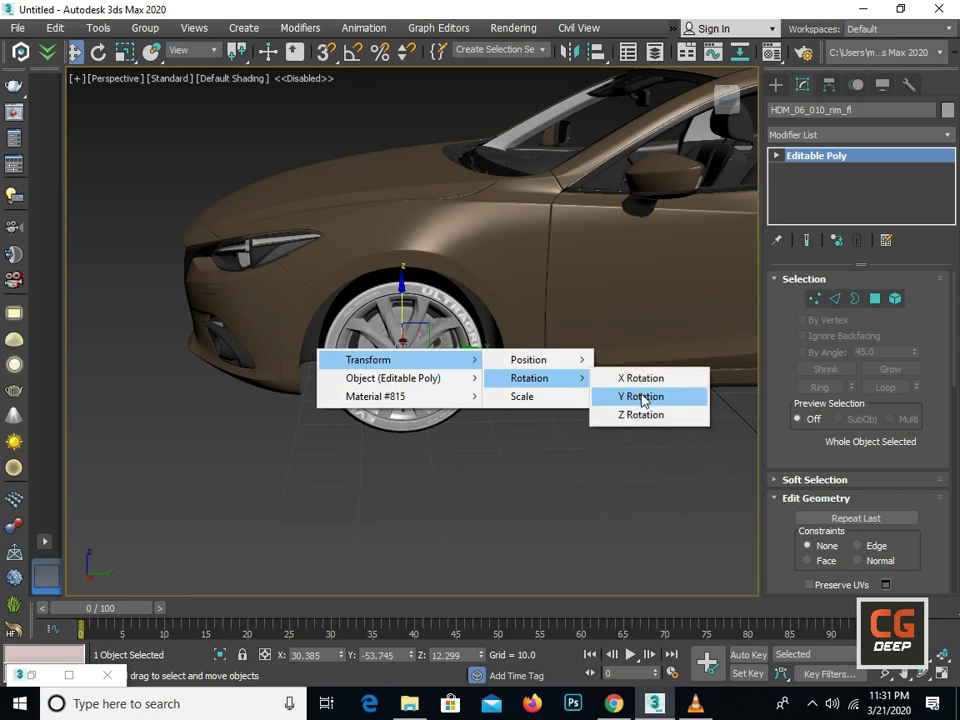
{"action": "left_click", "coordinate": [643, 381]}
Link it to the car body's Y Position with expression Y_Position/-100 and update
{"action": "left_click", "coordinate": [565, 292]}
{"action": "mouse_move", "coordinate": [692, 300]}
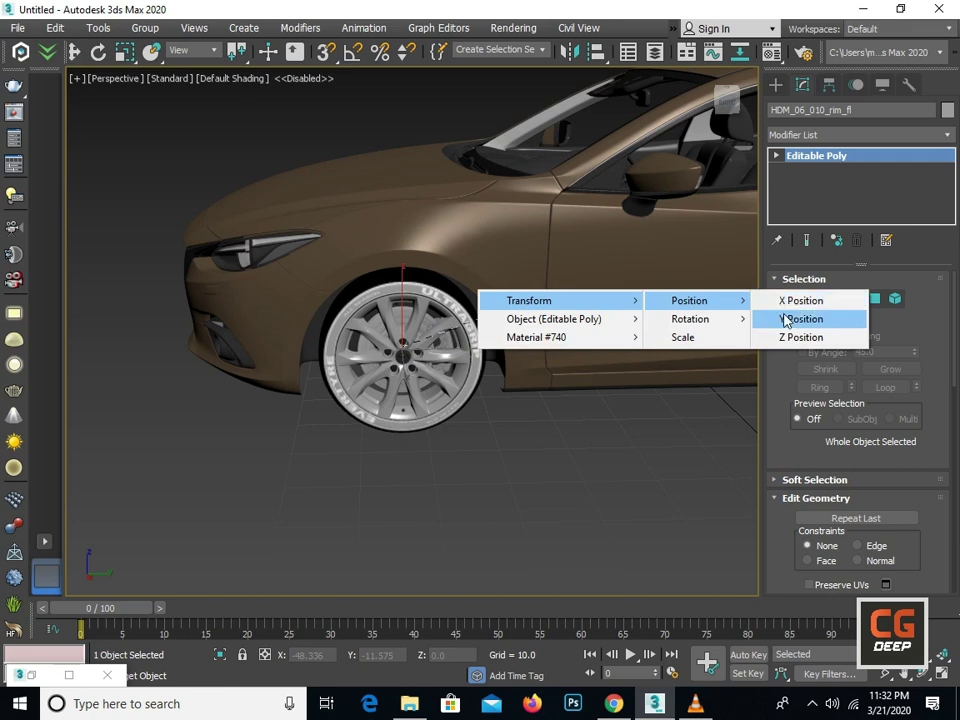
{"action": "left_click", "coordinate": [783, 318]}
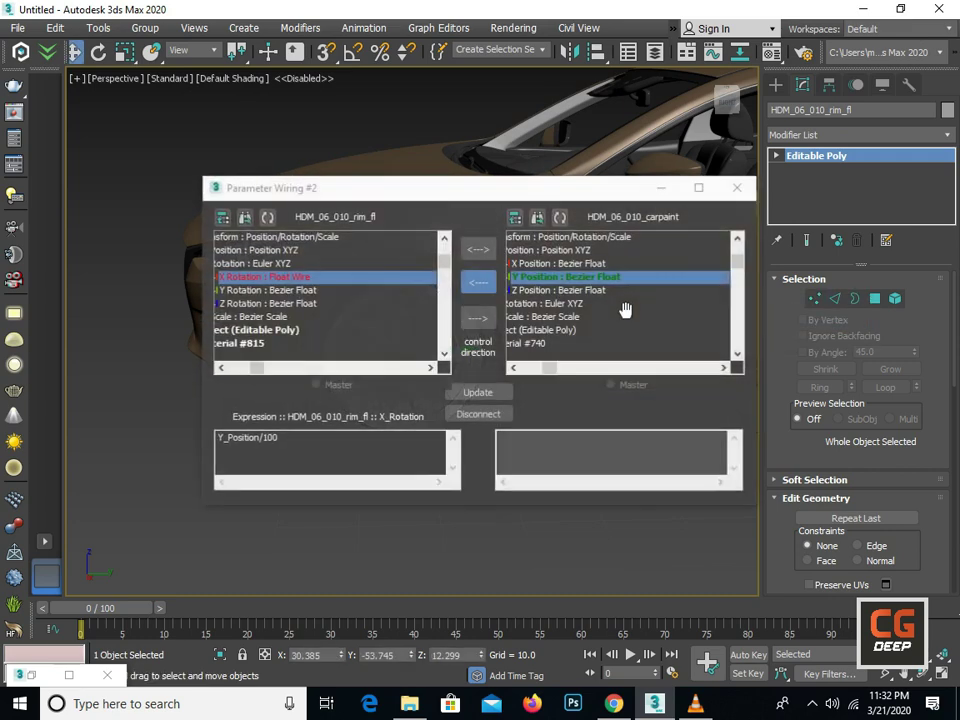
{"action": "left_click", "coordinate": [280, 437]}
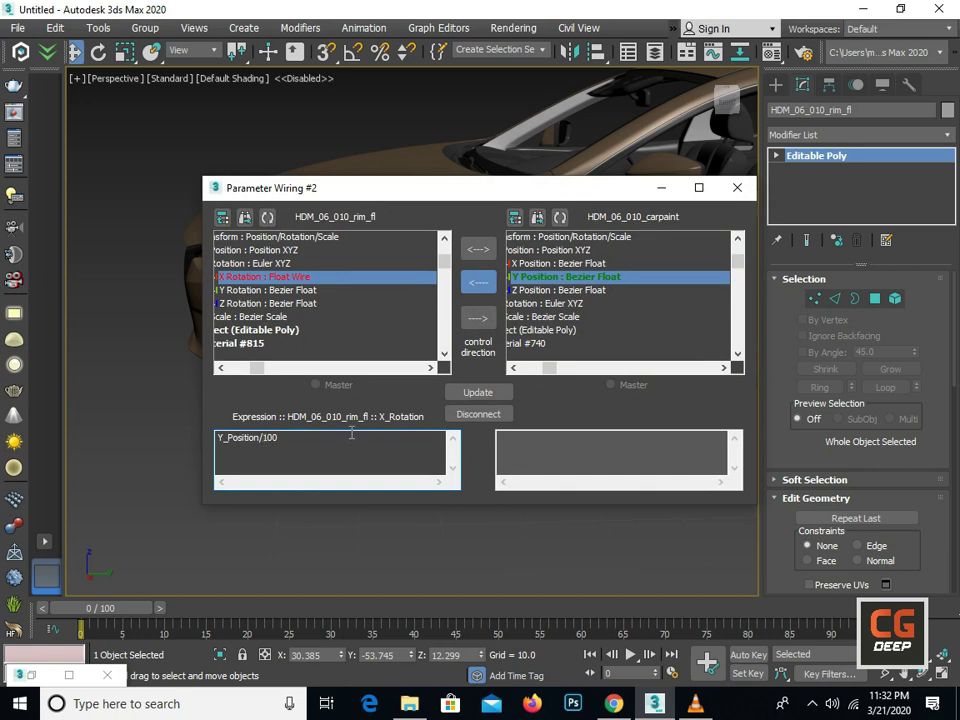
{"action": "type", "text": "-"}
{"action": "left_click", "coordinate": [482, 391]}
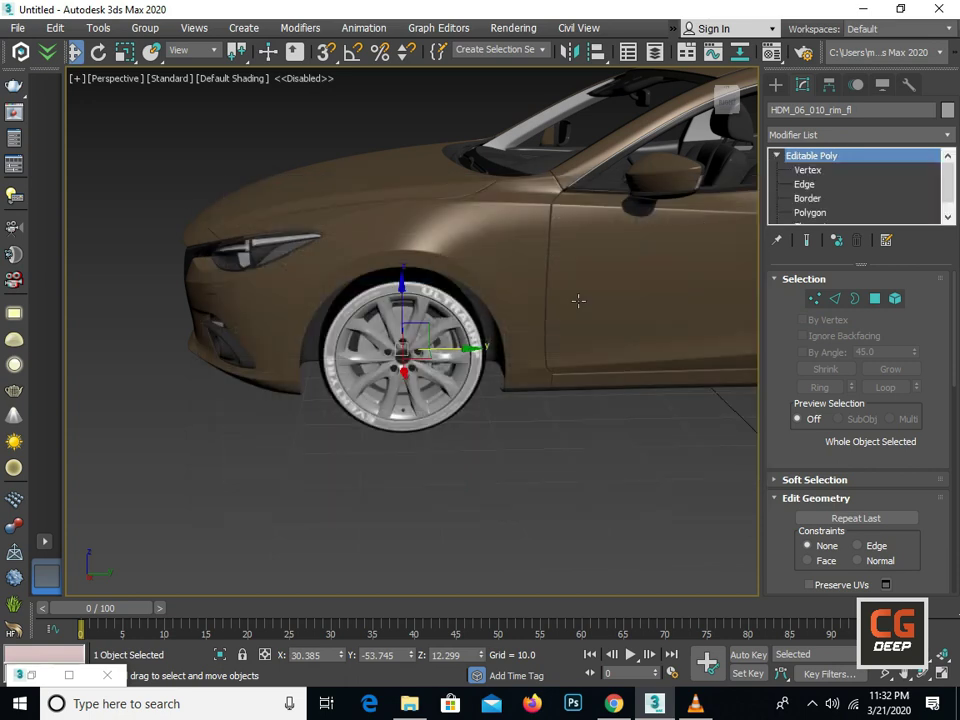
Slide the car body along Y to test the wheel rotation
{"action": "scroll", "coordinate": [647, 323], "scroll_direction": "down", "scroll_amount": 2}
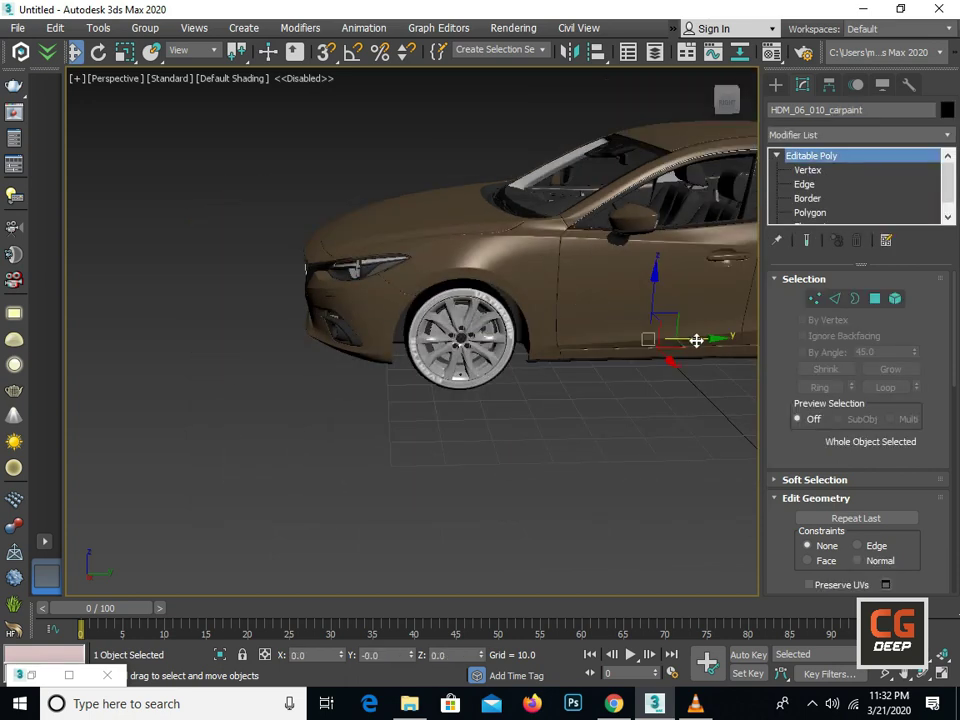
{"action": "mouse_move", "coordinate": [696, 340]}
{"action": "left_mouse_down"}
{"action": "mouse_move", "coordinate": [514, 324]}
{"action": "mouse_move", "coordinate": [238, 255]}
{"action": "mouse_move", "coordinate": [549, 294]}
{"action": "left_mouse_up"}
{"action": "scroll", "coordinate": [240, 256], "scroll_direction": "down", "scroll_amount": 2}
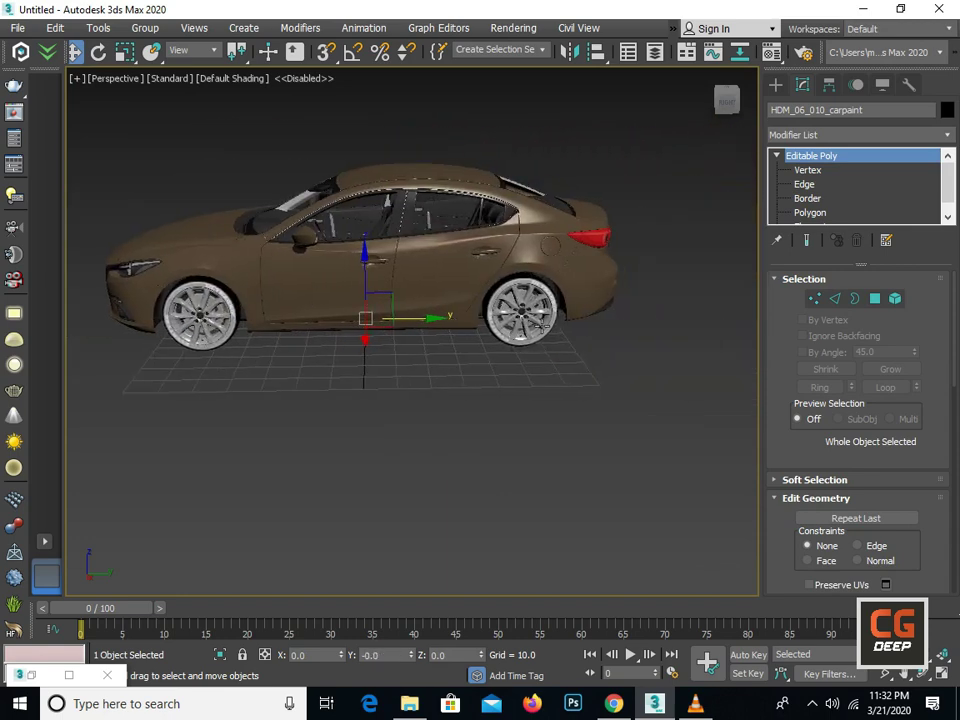
Wire rim_fl001's X Rotation to the carpaint body's Y Position using expression Y_Position/-100
{"action": "left_click", "coordinate": [525, 321]}
{"action": "key", "text": "z"}
{"action": "scroll", "coordinate": [511, 304], "scroll_direction": "down", "scroll_amount": 3}
{"action": "right_click", "coordinate": [439, 317]}
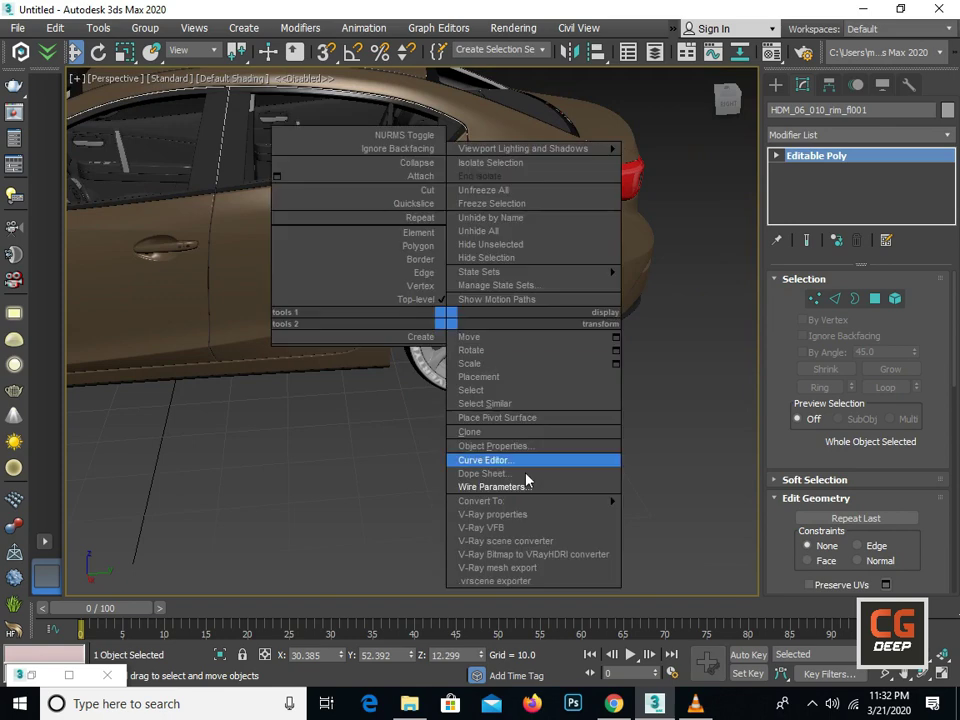
{"action": "right_click", "coordinate": [389, 326]}
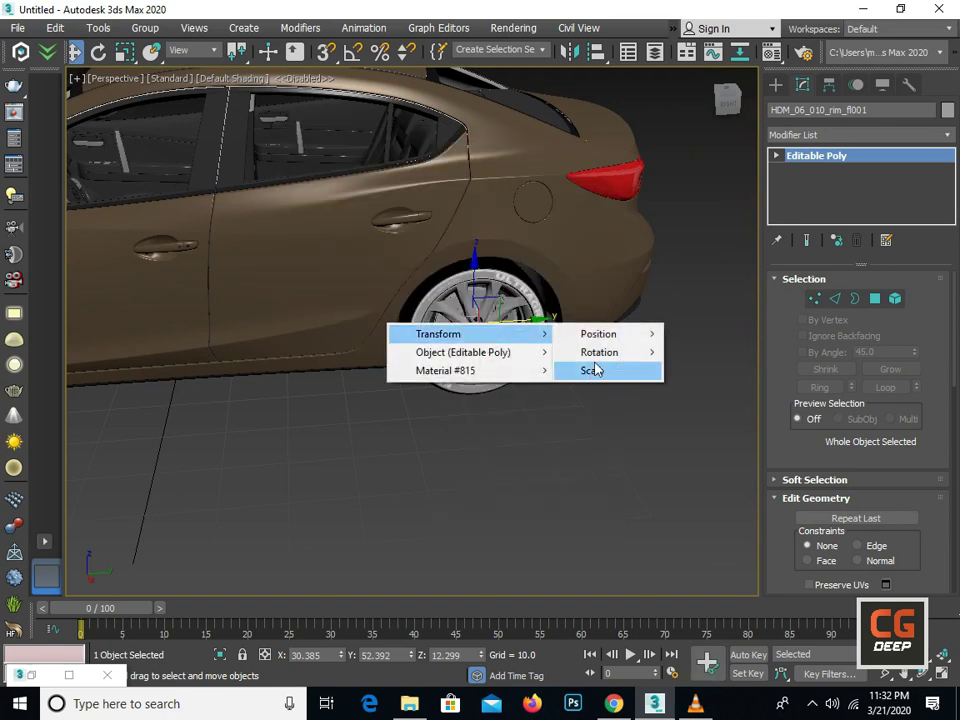
{"action": "mouse_move", "coordinate": [600, 352]}
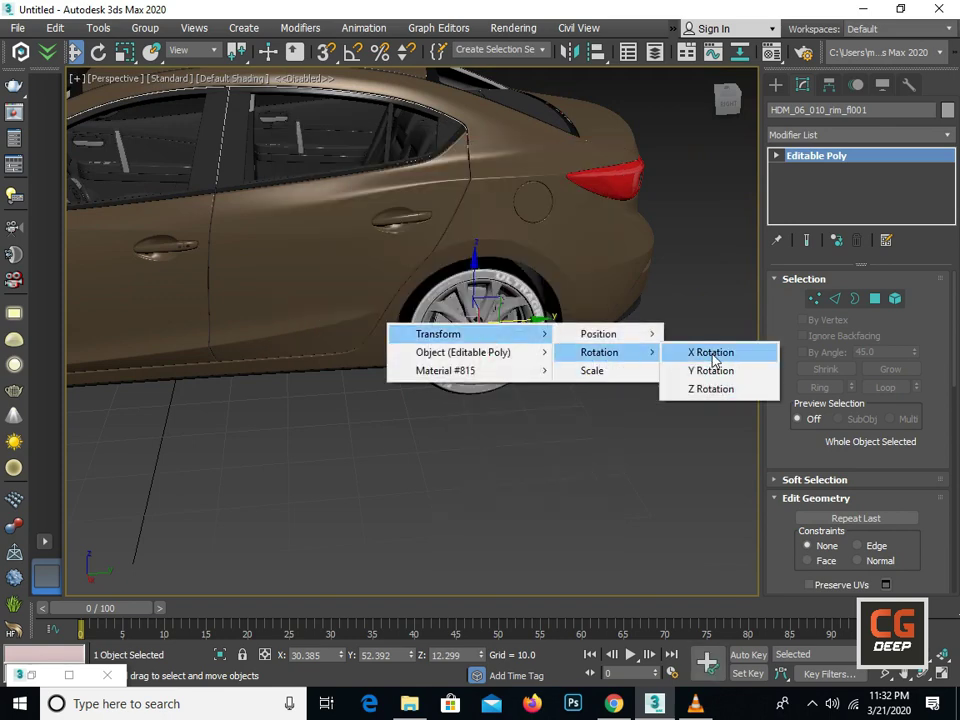
{"action": "left_click", "coordinate": [713, 356]}
{"action": "right_click", "coordinate": [227, 263]}
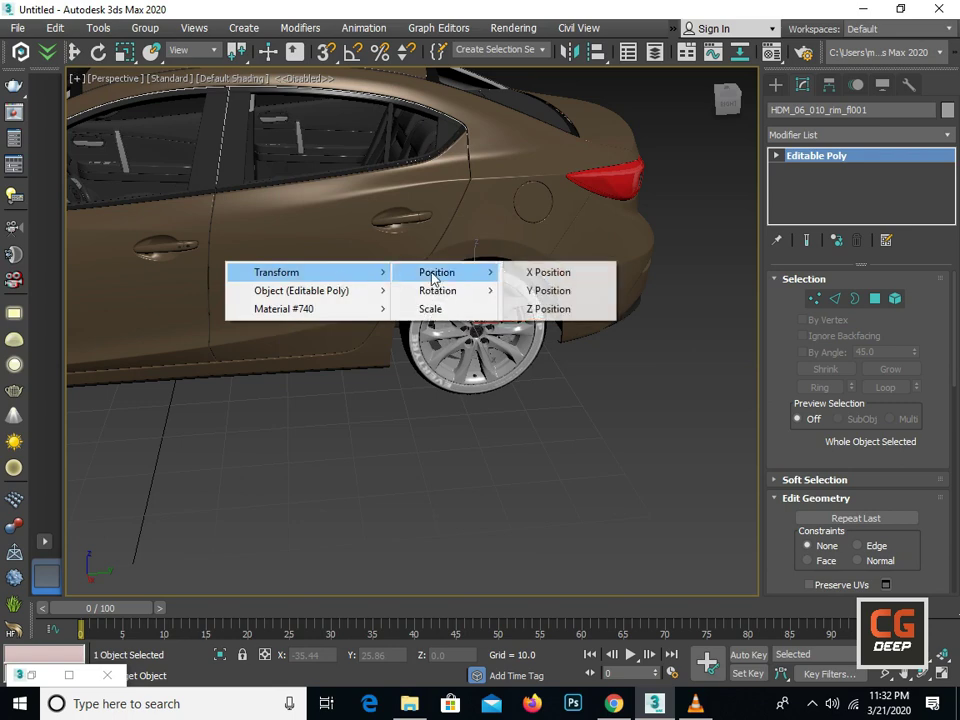
{"action": "left_click", "coordinate": [543, 290]}
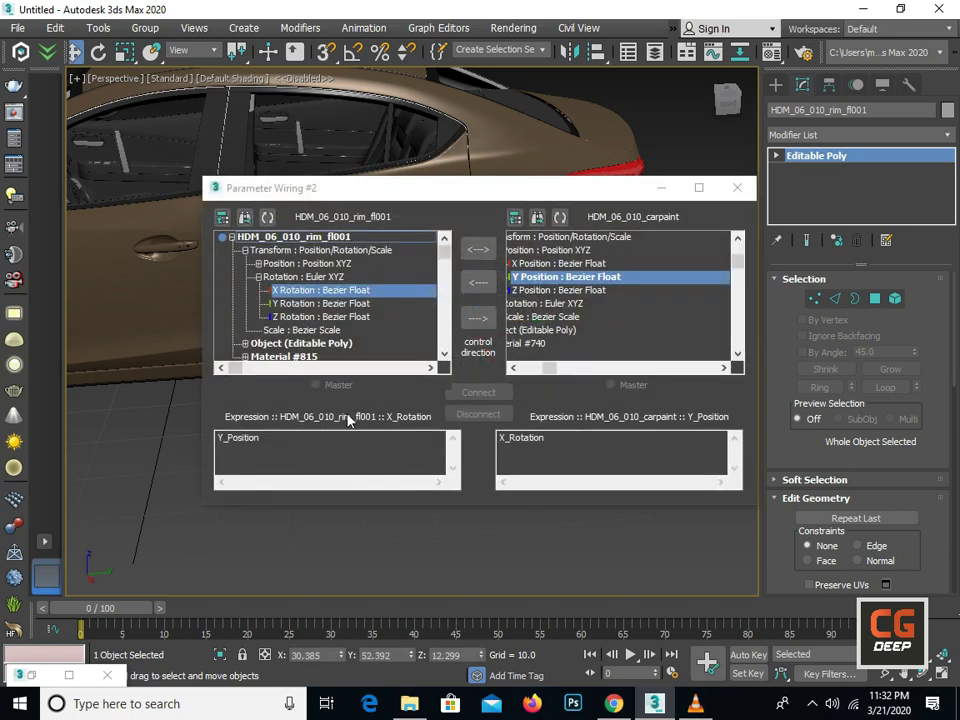
{"action": "left_click", "coordinate": [273, 437]}
{"action": "type", "text": "/-100"}
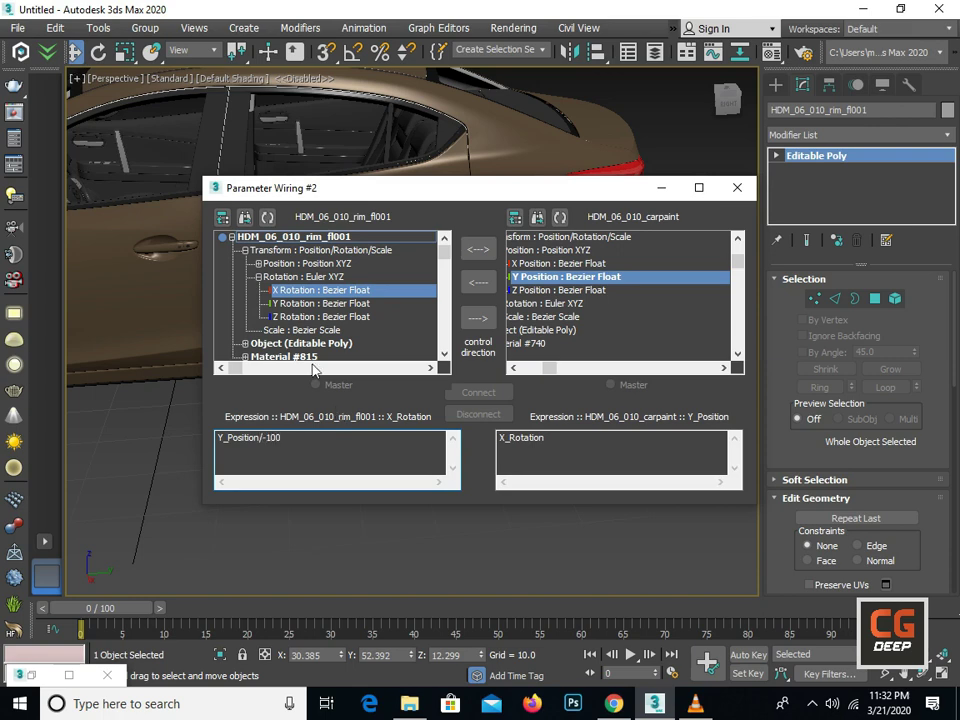
{"action": "left_click", "coordinate": [500, 393]}
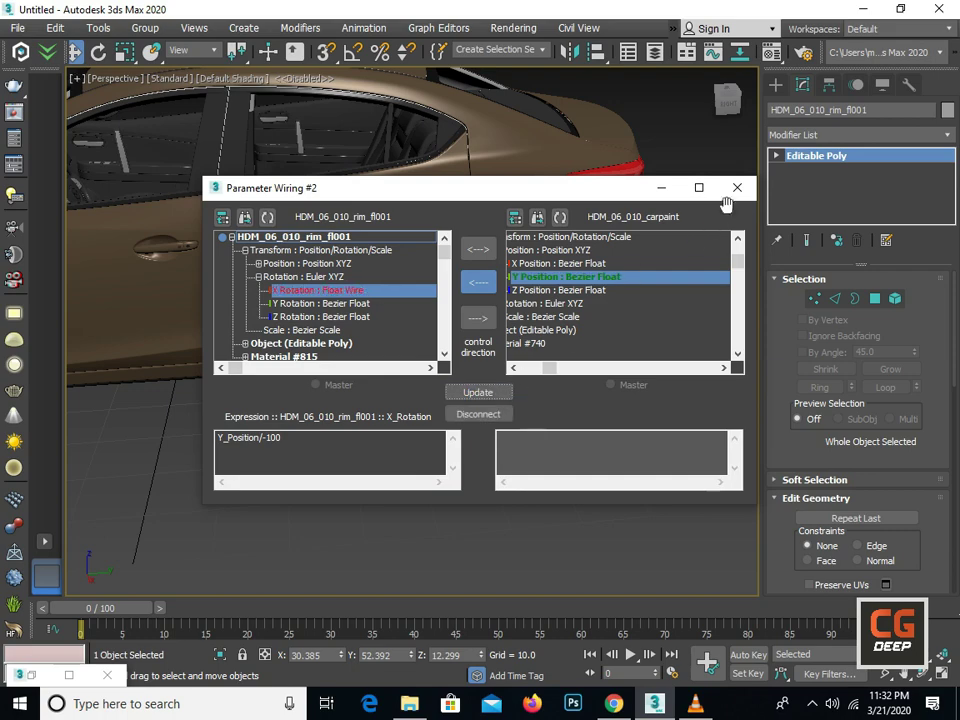
{"action": "left_click", "coordinate": [737, 187]}
Select the car body and orbit in to view the car's side
{"action": "left_click", "coordinate": [296, 330]}
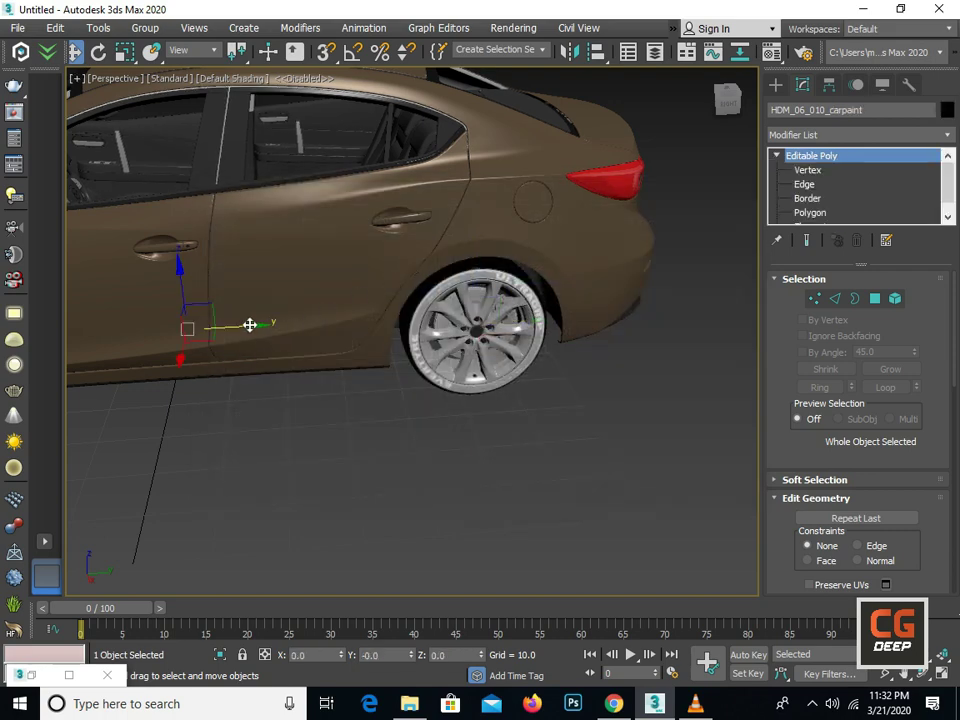
{"action": "mouse_move", "coordinate": [249, 325]}
{"action": "middle_mouse_down", "text": "alt"}
{"action": "mouse_move", "coordinate": [182, 315]}
{"action": "mouse_move", "coordinate": [235, 295]}
{"action": "middle_mouse_up", "text": "alt"}
{"action": "scroll", "coordinate": [364, 287], "scroll_direction": "down", "scroll_amount": 2}
{"action": "scroll", "coordinate": [454, 287], "scroll_direction": "down", "scroll_amount": 3}
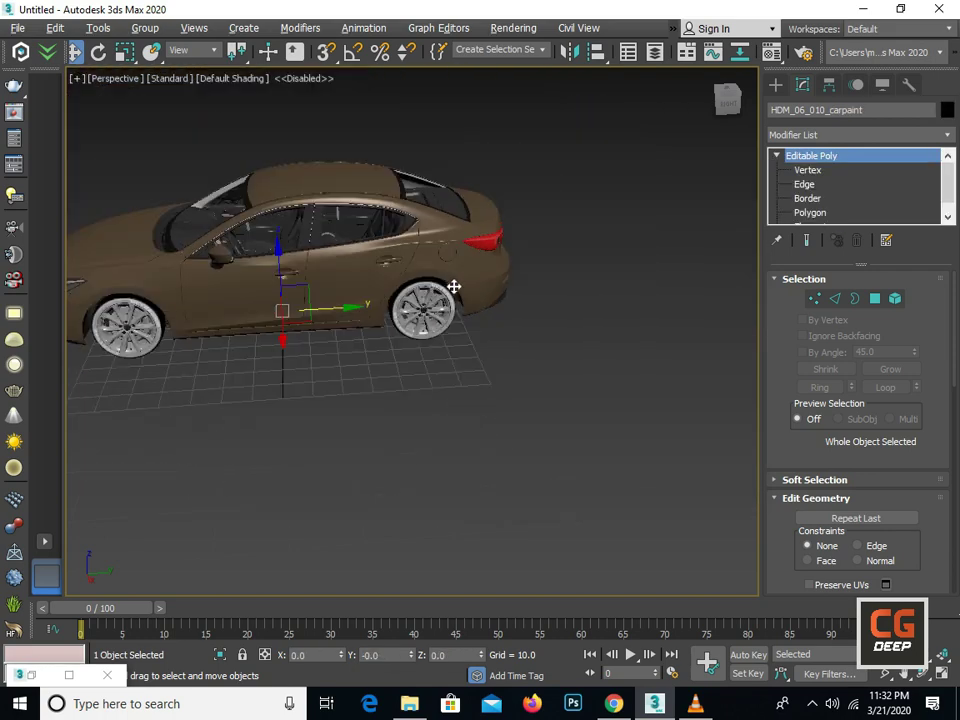
{"action": "mouse_move", "coordinate": [454, 287]}
{"action": "middle_mouse_down", "text": "alt"}
{"action": "mouse_move", "coordinate": [191, 259]}
{"action": "mouse_move", "coordinate": [208, 289]}
{"action": "middle_mouse_up", "text": "alt"}
{"action": "scroll", "coordinate": [191, 265], "scroll_direction": "up", "scroll_amount": 4}
Wire rim_fl003's X Rotation to the carpaint Y Position with expression Y_Position/-100
{"action": "left_click", "coordinate": [185, 282]}
{"action": "right_click", "coordinate": [205, 280]}
{"action": "left_click", "coordinate": [274, 456]}
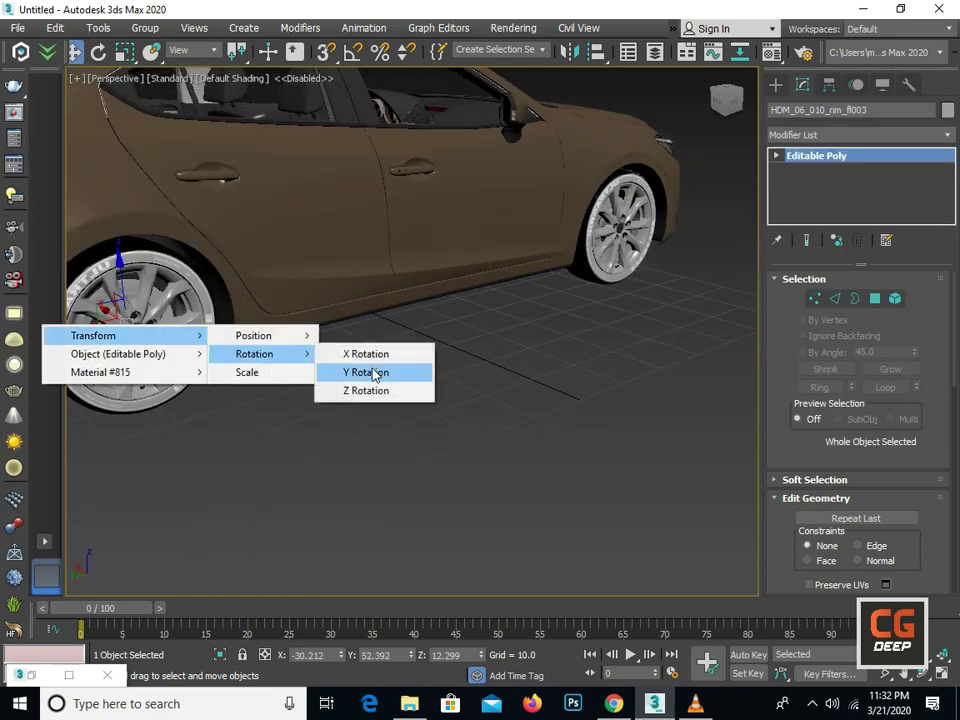
{"action": "left_click", "coordinate": [377, 357]}
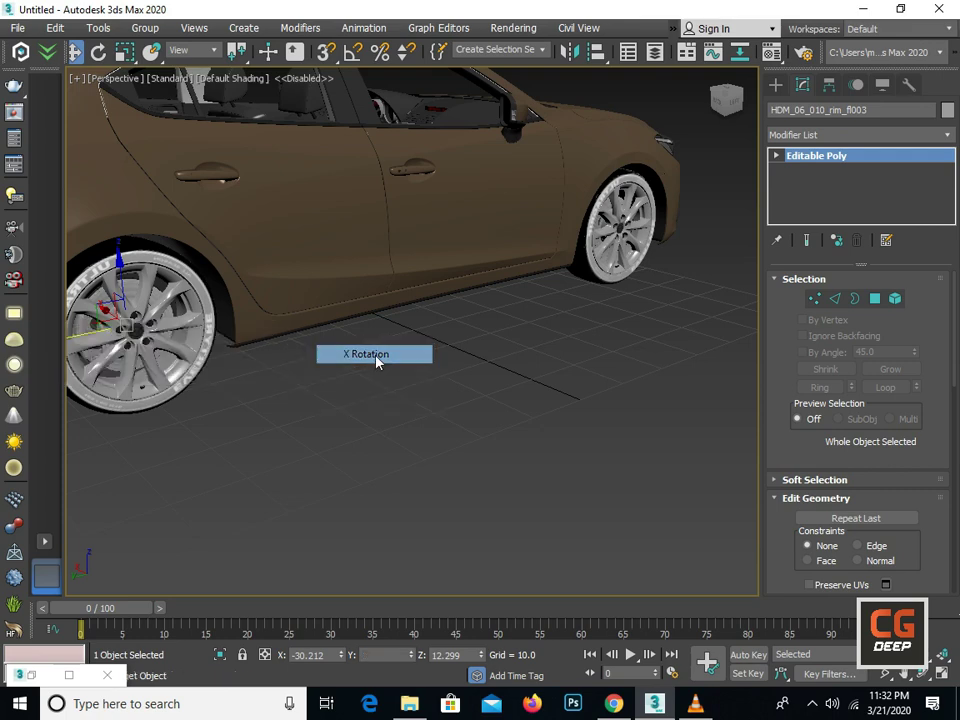
{"action": "left_click", "coordinate": [222, 258]}
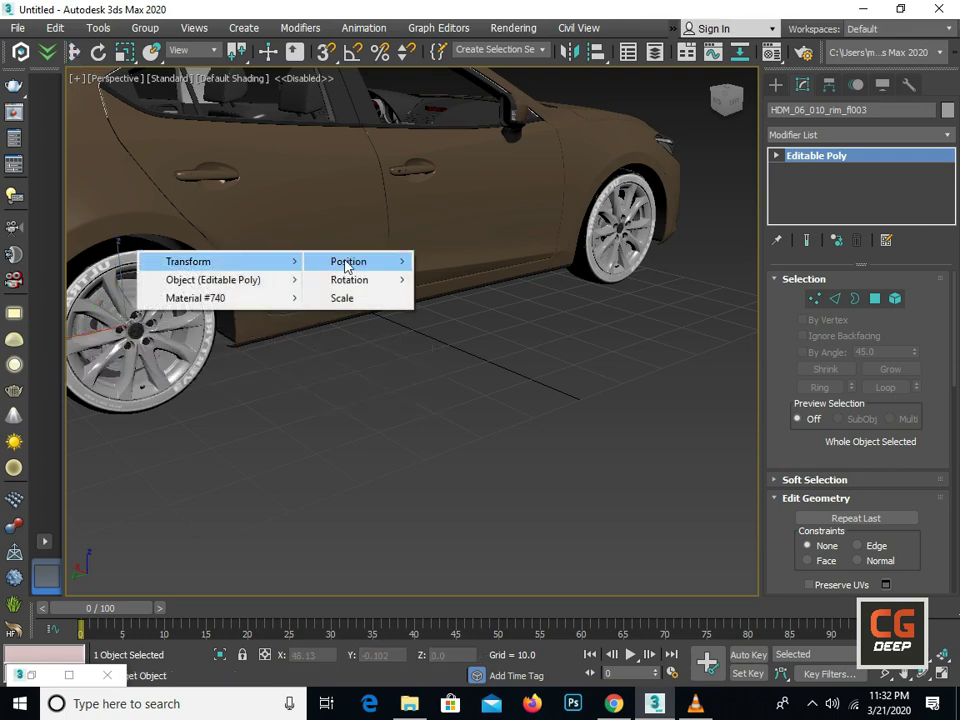
{"action": "mouse_move", "coordinate": [348, 261]}
{"action": "left_click", "coordinate": [444, 280]}
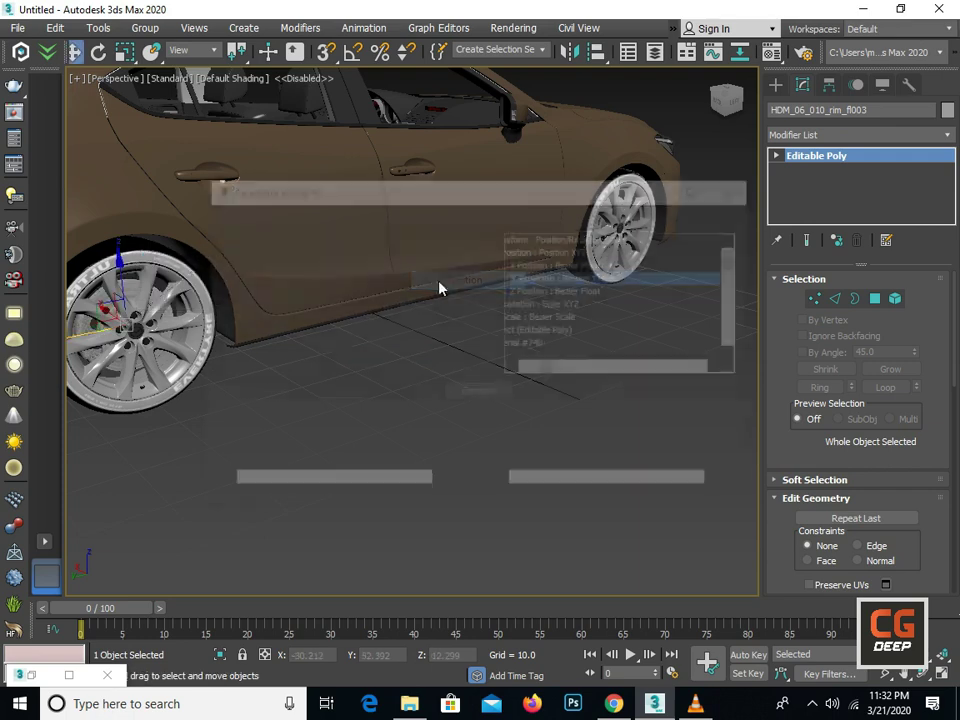
{"action": "left_click", "coordinate": [478, 282]}
{"action": "left_click", "coordinate": [309, 450]}
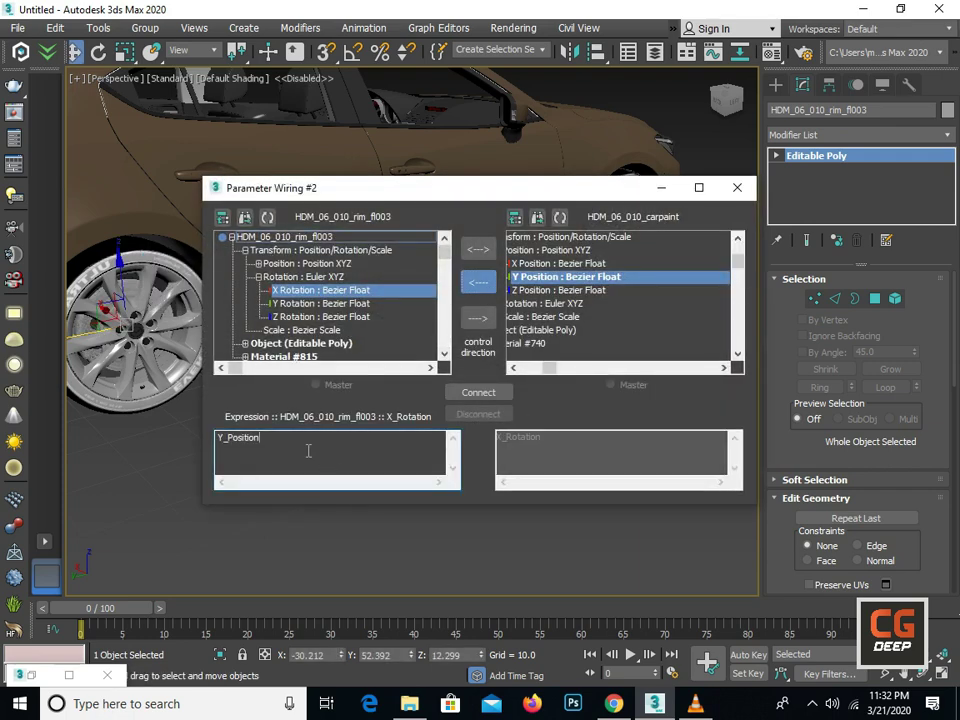
{"action": "type", "text": "/-"}
{"action": "type", "text": "100"}
{"action": "left_click", "coordinate": [481, 393]}
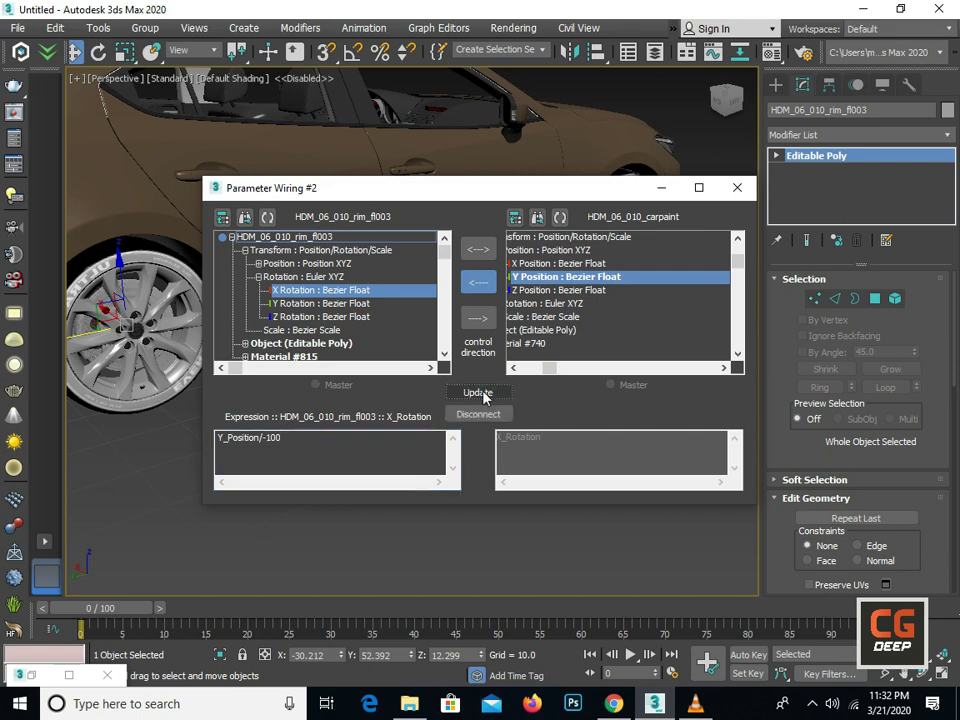
Select the car body and slide it away to test the wheel rotation
{"action": "middle_click_drag", "start_coordinate": [546, 252], "coordinate": [193, 382], "text": "alt"}
{"action": "left_click", "coordinate": [193, 382]}
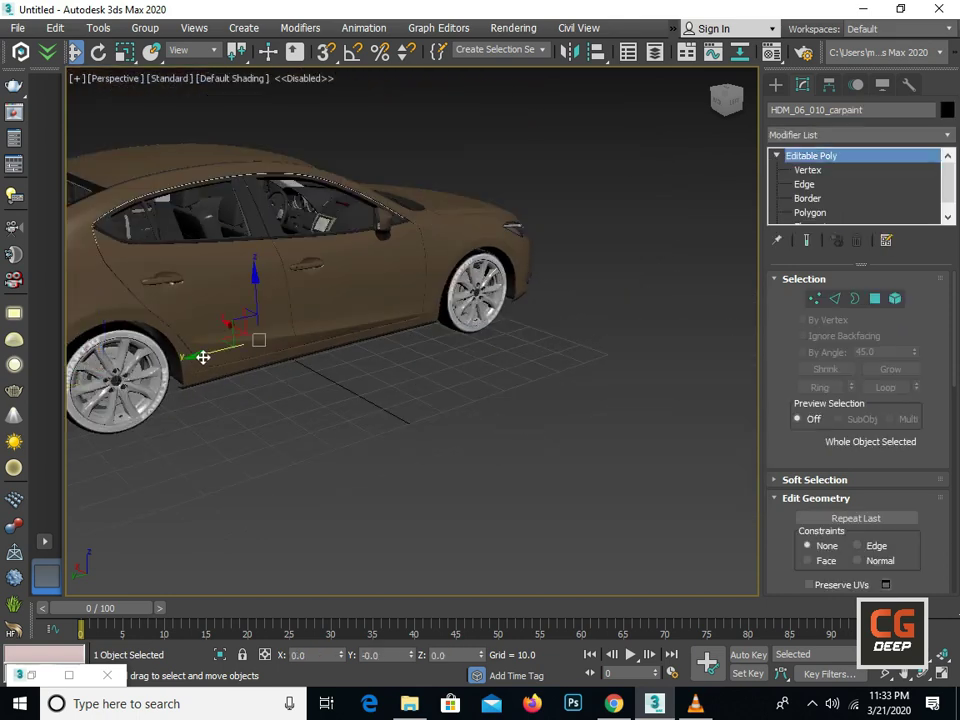
{"action": "left_click_drag", "start_coordinate": [203, 357], "coordinate": [696, 181]}
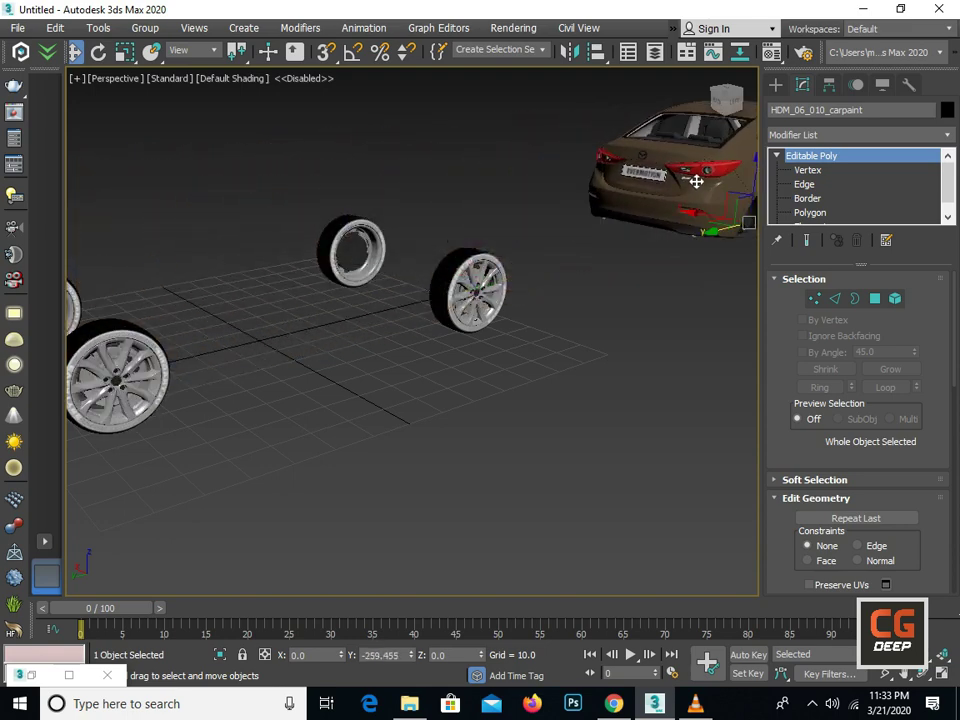
Undo the test move and wire rim_fl002's X Rotation to the body's Y Position via Y_Position/-100
{"action": "key", "text": "ctrl+z"}
{"action": "left_click", "coordinate": [466, 270]}
{"action": "scroll", "coordinate": [466, 270], "scroll_direction": "up", "scroll_amount": 3}
{"action": "scroll", "coordinate": [466, 270], "scroll_direction": "up", "scroll_amount": 2}
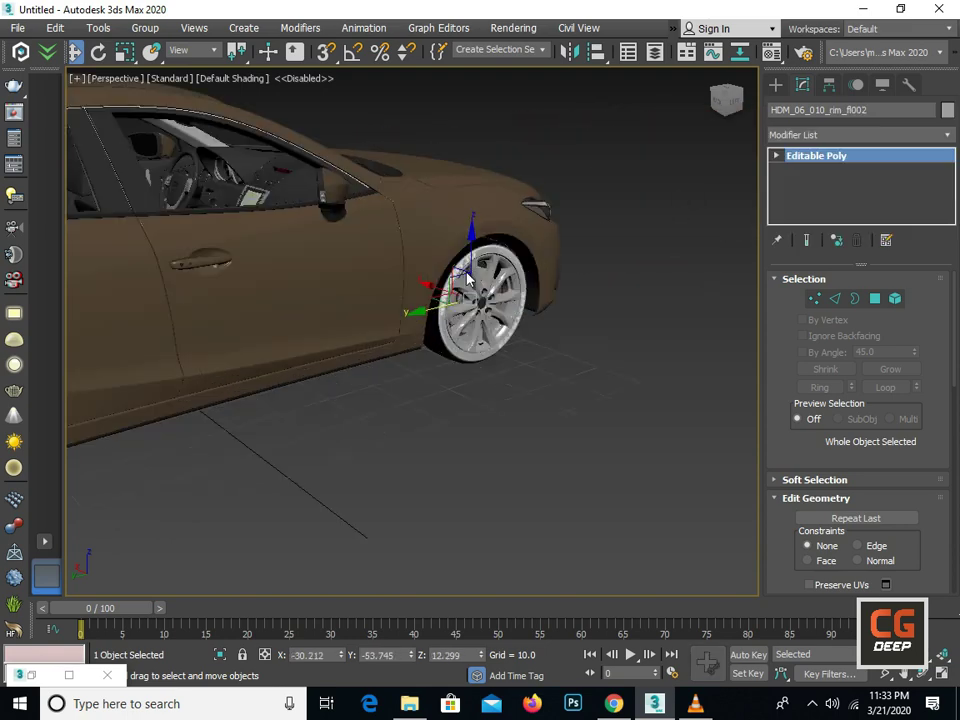
{"action": "right_click", "coordinate": [460, 267]}
{"action": "left_click", "coordinate": [528, 436]}
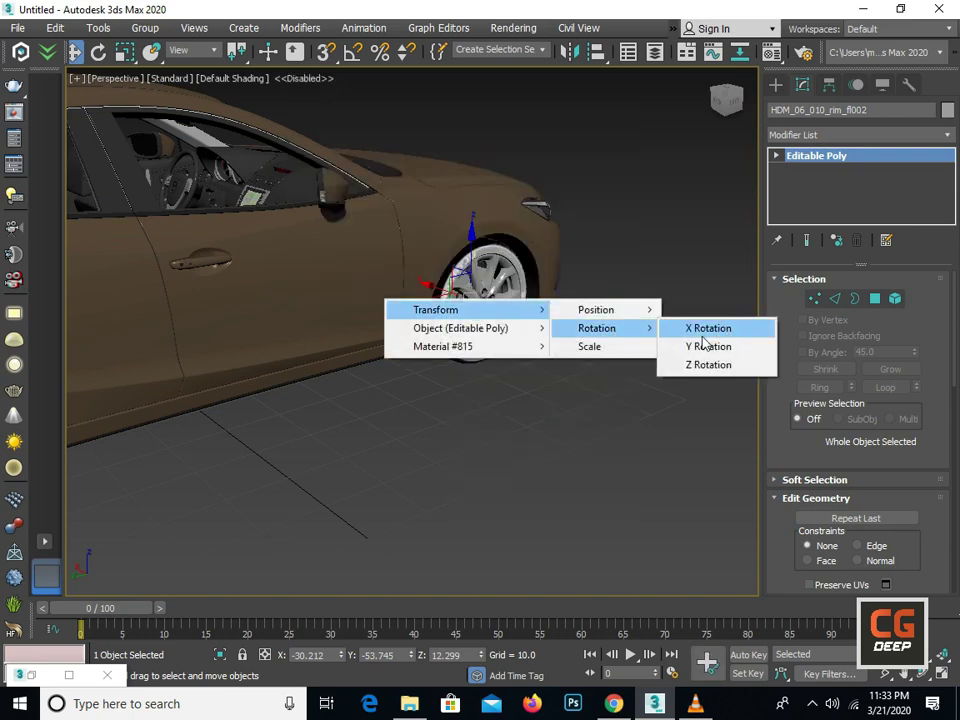
{"action": "left_click", "coordinate": [702, 329]}
{"action": "left_click", "coordinate": [343, 295]}
{"action": "mouse_move", "coordinate": [596, 310]}
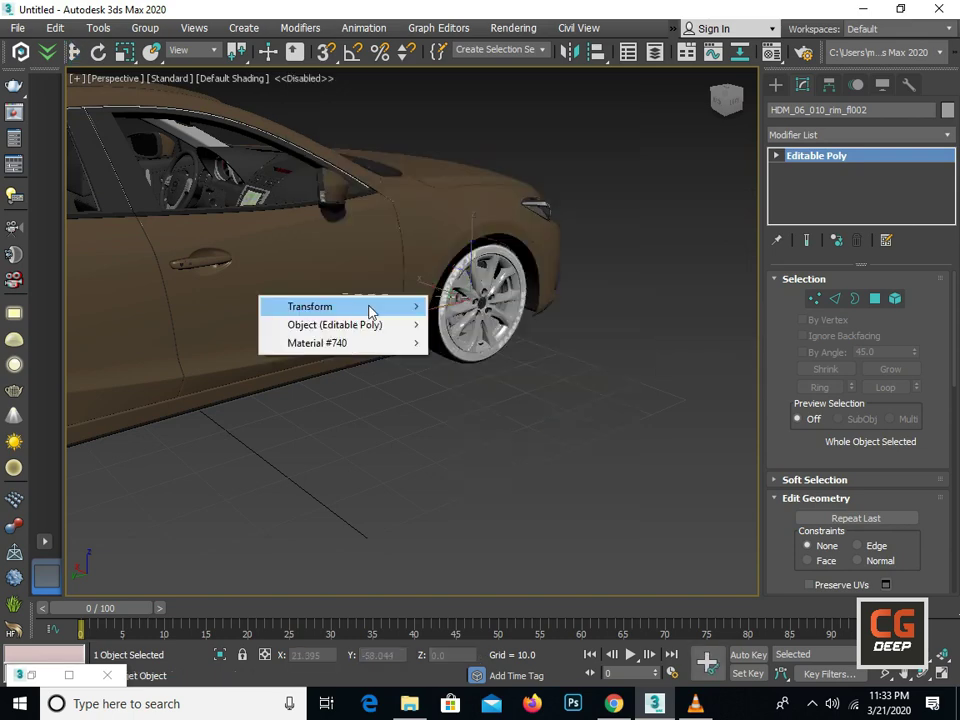
{"action": "left_click", "coordinate": [572, 330]}
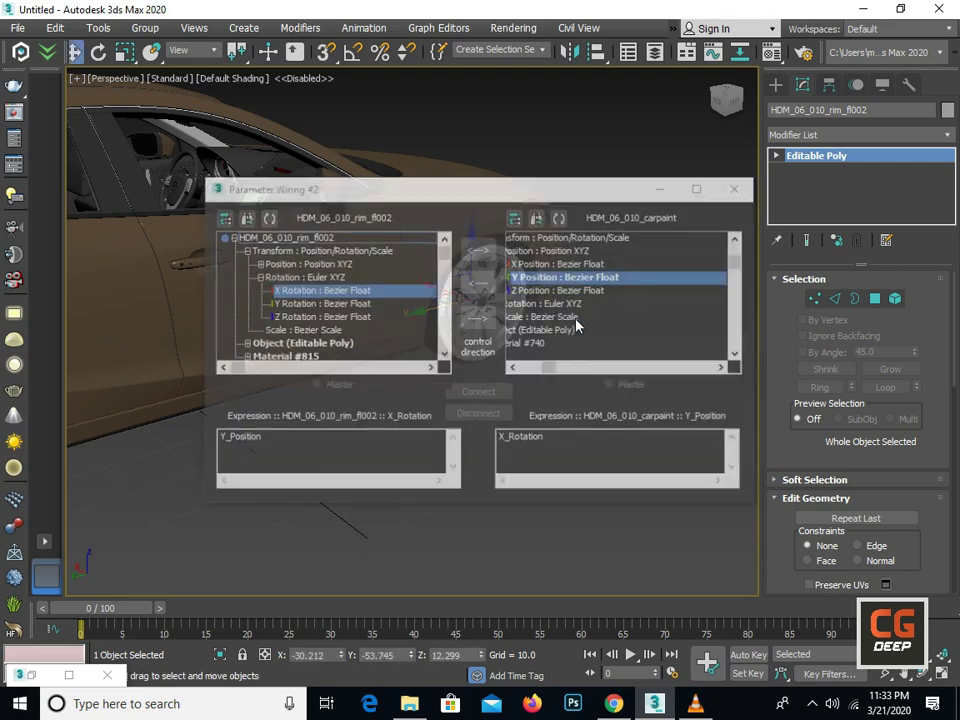
{"action": "left_click", "coordinate": [478, 282]}
{"action": "left_click", "coordinate": [325, 436]}
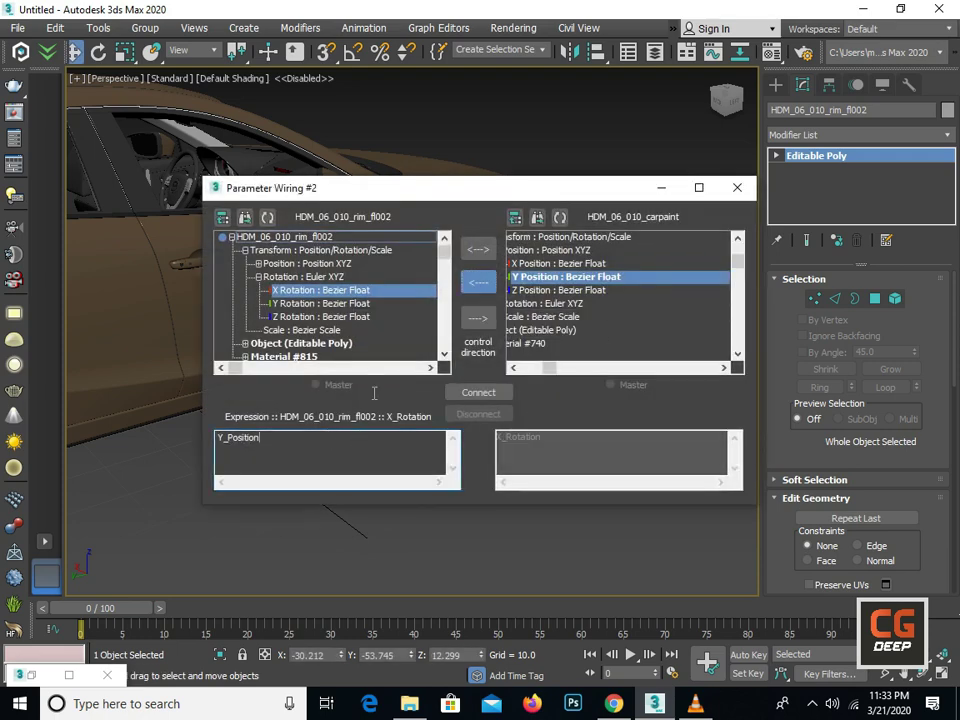
{"action": "type", "text": "/-100"}
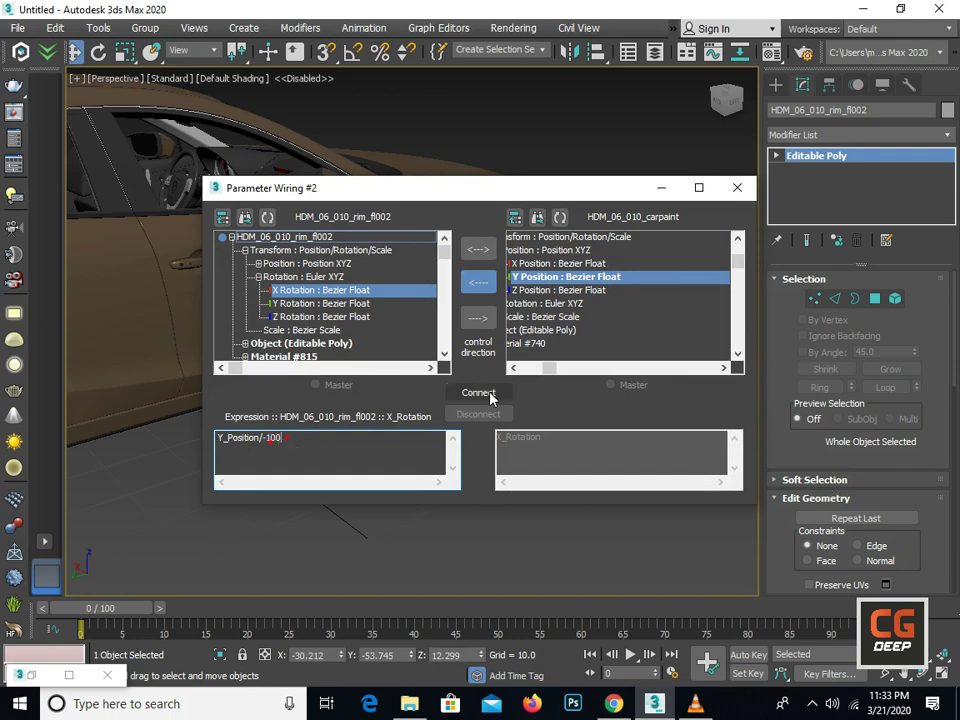
{"action": "left_click", "coordinate": [478, 393]}
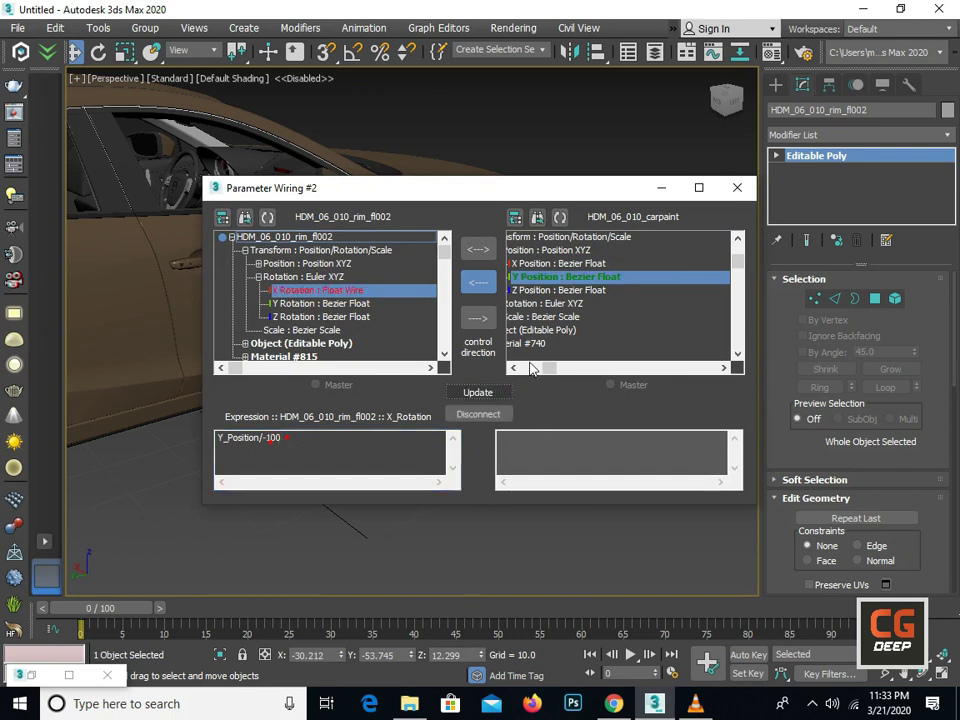
Close the wiring window and select the car body
{"action": "left_click", "coordinate": [733, 190]}
{"action": "scroll", "coordinate": [300, 335], "scroll_direction": "down", "scroll_amount": 3}
{"action": "left_click", "coordinate": [300, 335]}
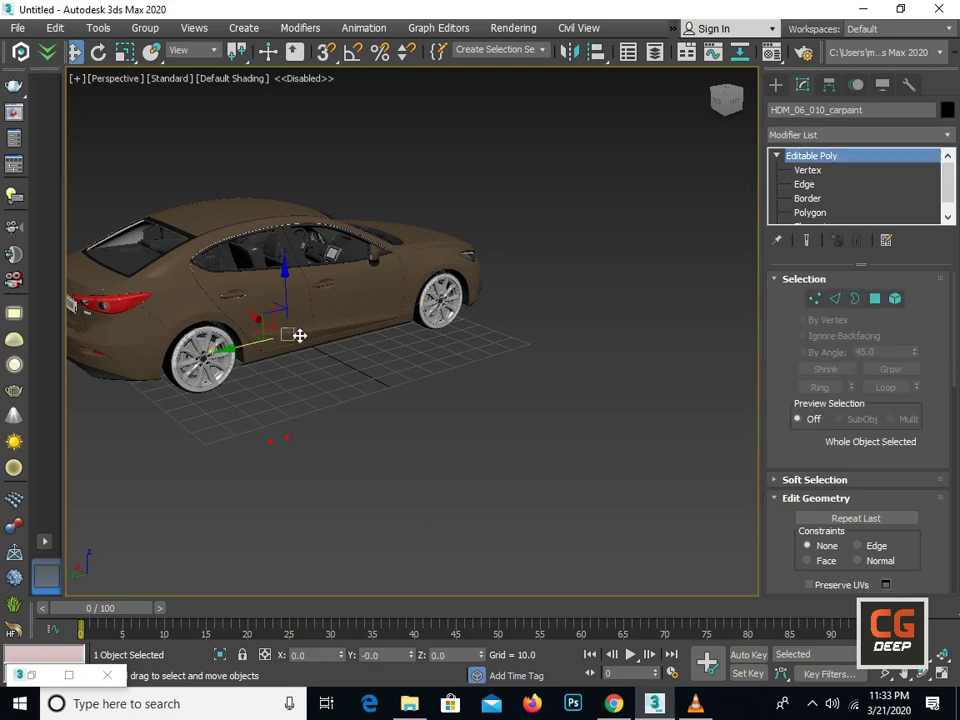
Test-slide the car body to check the wheels spin, then undo the move
{"action": "left_click_drag", "start_coordinate": [243, 345], "coordinate": [640, 160]}
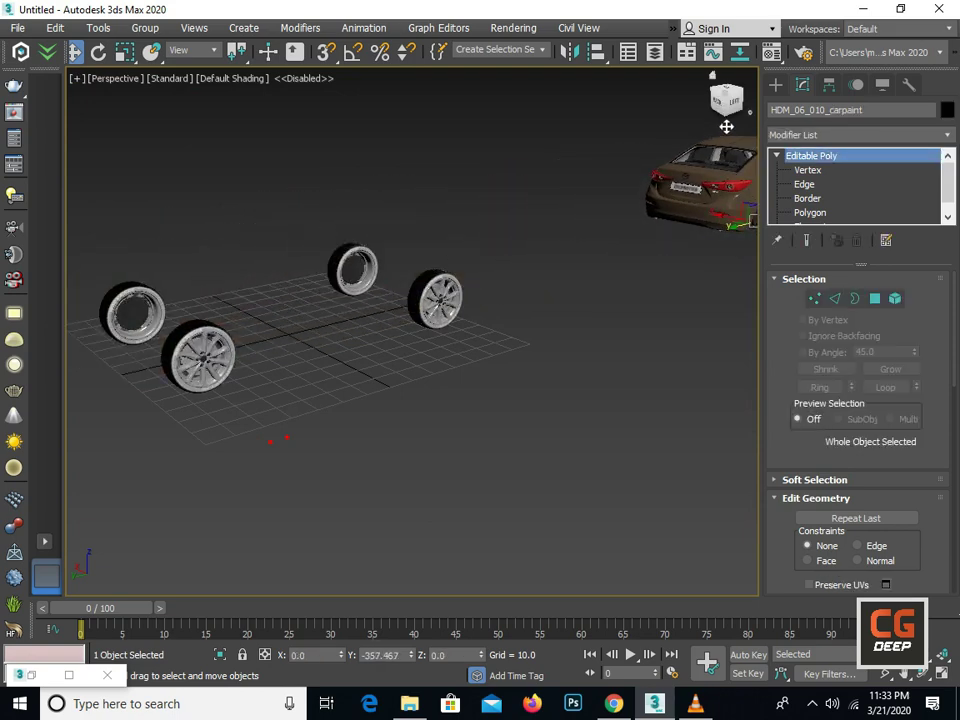
{"action": "key", "text": "ctrl+z"}
{"action": "middle_click_drag", "start_coordinate": [341, 313], "coordinate": [414, 302], "text": "alt"}
{"action": "scroll", "coordinate": [414, 302], "scroll_direction": "down", "scroll_amount": 3}
{"action": "middle_click_drag", "start_coordinate": [369, 334], "coordinate": [439, 190], "text": "alt"}
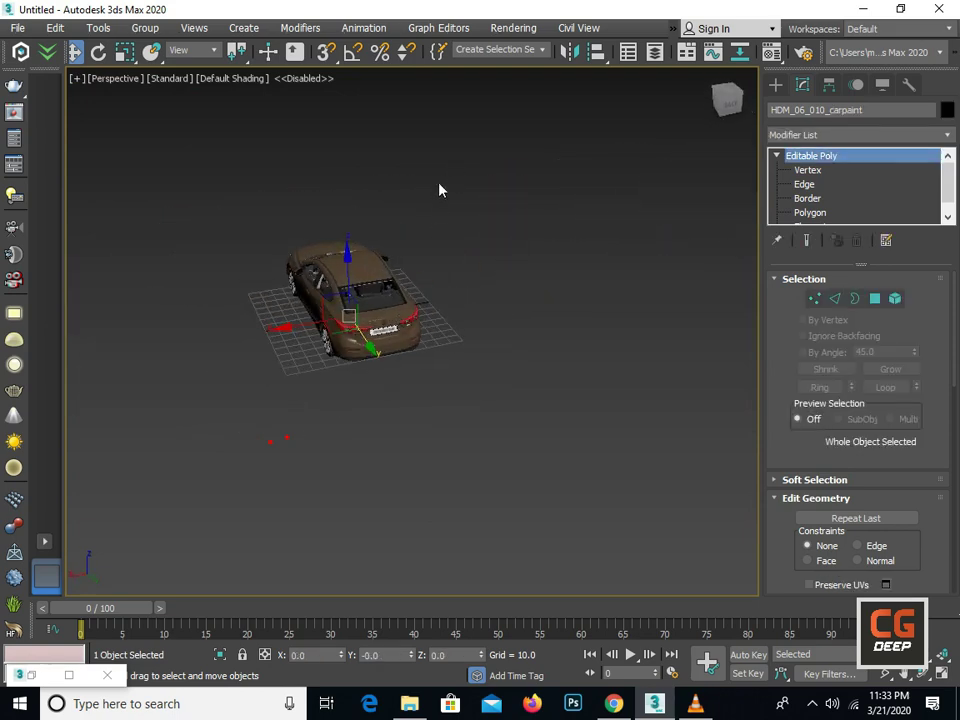
Select all five car objects with Ctrl+A and group them as Group001
{"action": "key", "text": "ctrl+a"}
{"action": "middle_click_drag", "start_coordinate": [300, 368], "coordinate": [340, 336], "text": "alt"}
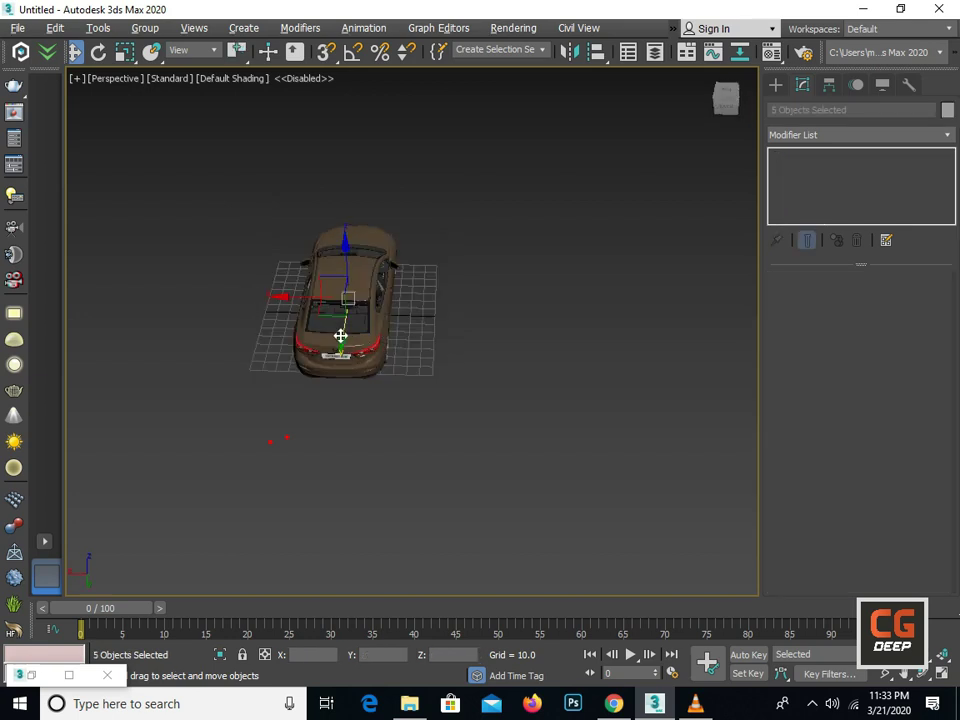
{"action": "left_click", "coordinate": [145, 28]}
{"action": "left_click", "coordinate": [162, 58]}
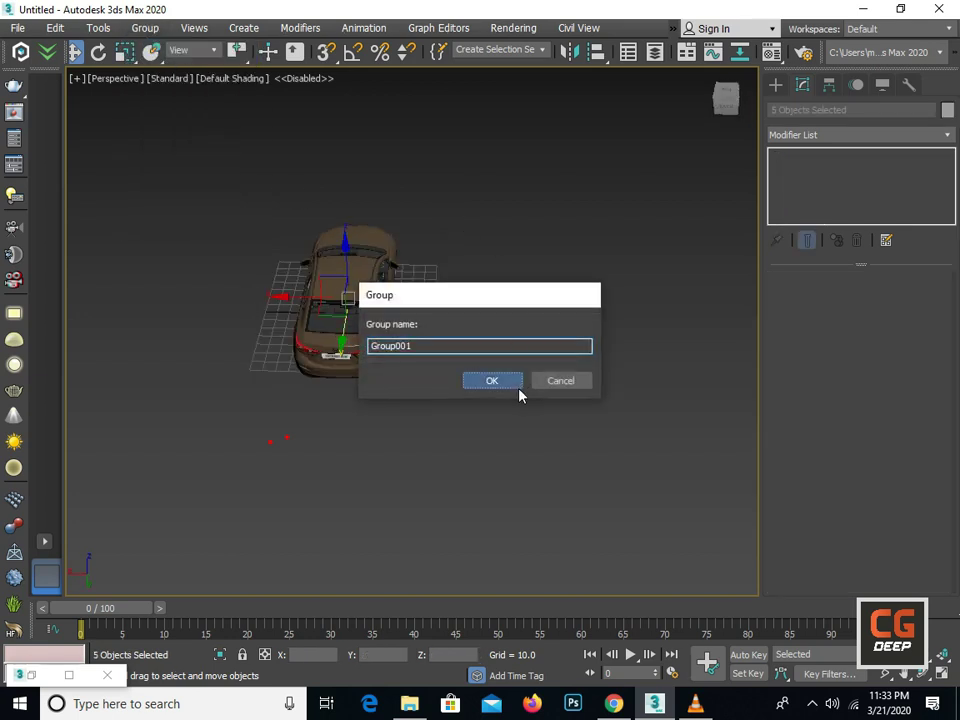
{"action": "left_click", "coordinate": [517, 386]}
{"action": "mouse_move", "coordinate": [517, 386]}
{"action": "middle_mouse_down", "text": "alt"}
{"action": "mouse_move", "coordinate": [381, 289]}
{"action": "mouse_move", "coordinate": [517, 249]}
{"action": "mouse_move", "coordinate": [330, 283]}
{"action": "mouse_move", "coordinate": [385, 298]}
{"action": "middle_mouse_up", "text": "alt"}
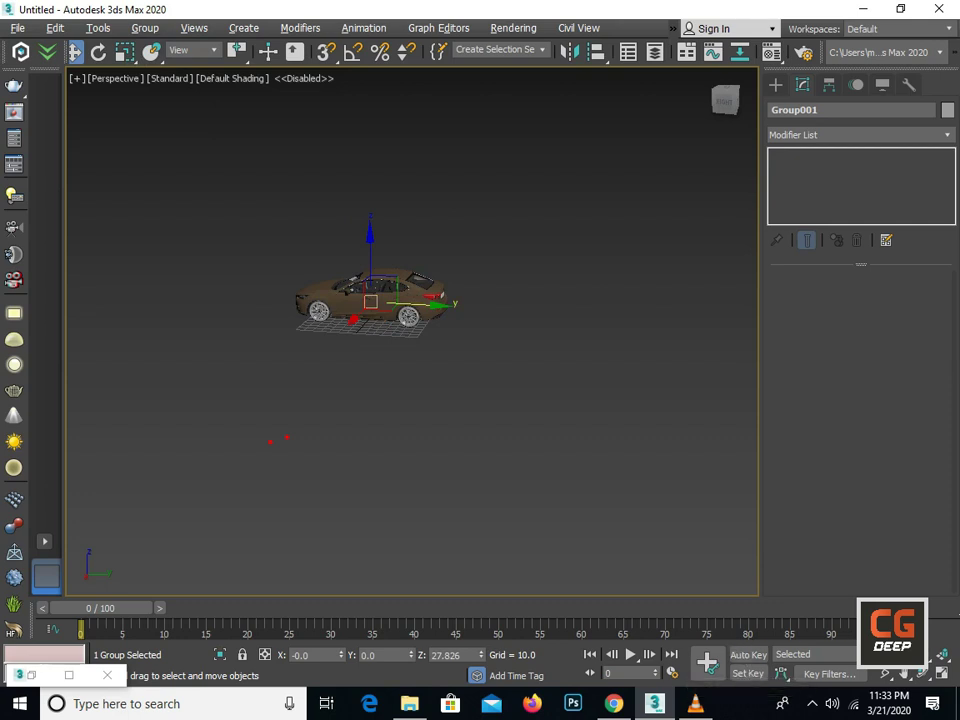
Turn on Auto Key, move the time slider to frame 100, and undo a test move of the group
{"action": "left_click", "coordinate": [750, 656]}
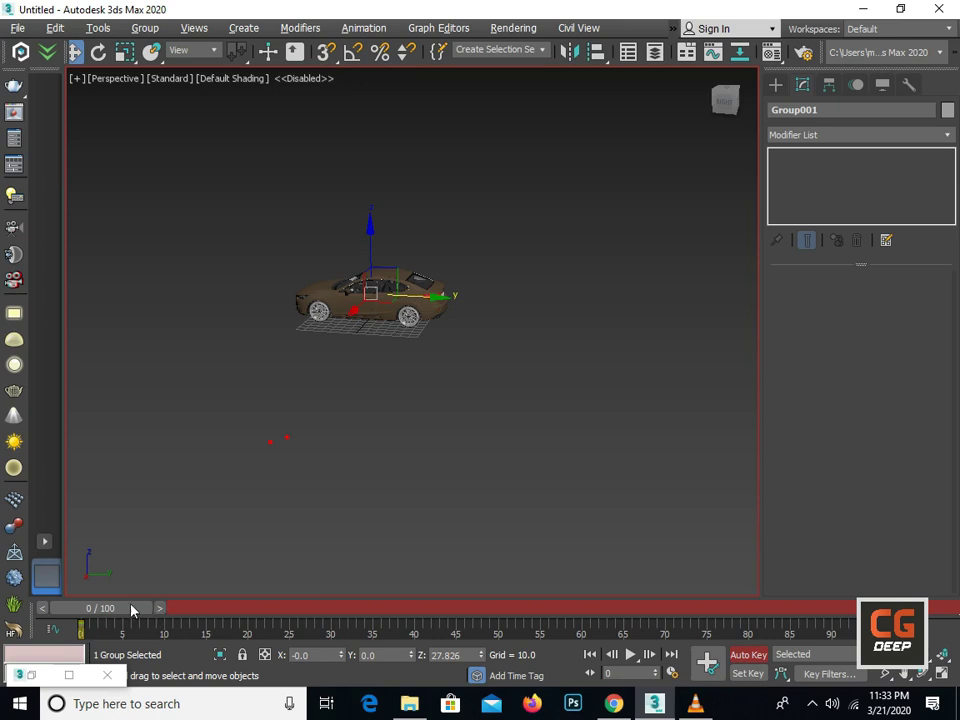
{"action": "left_click_drag", "start_coordinate": [132, 611], "coordinate": [900, 609]}
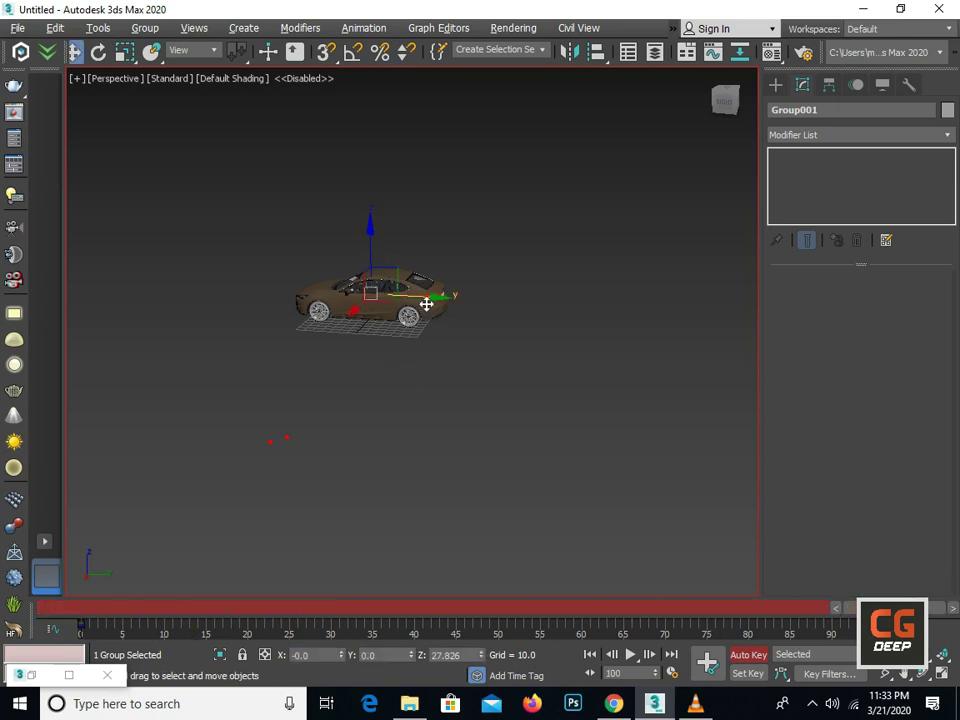
{"action": "left_click_drag", "start_coordinate": [426, 303], "coordinate": [72, 243]}
{"action": "scroll", "coordinate": [315, 318], "scroll_direction": "down", "scroll_amount": 5}
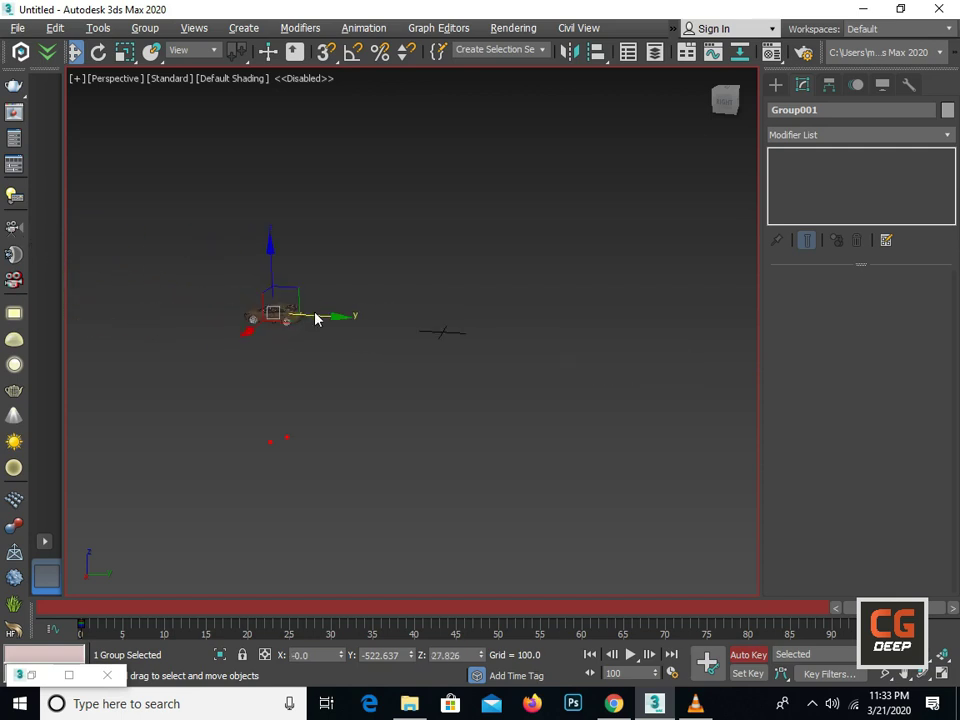
{"action": "key", "text": "ctrl+z"}
{"action": "scroll", "coordinate": [448, 371], "scroll_direction": "up", "scroll_amount": 3}
{"action": "scroll", "coordinate": [460, 326], "scroll_direction": "up", "scroll_amount": 2}
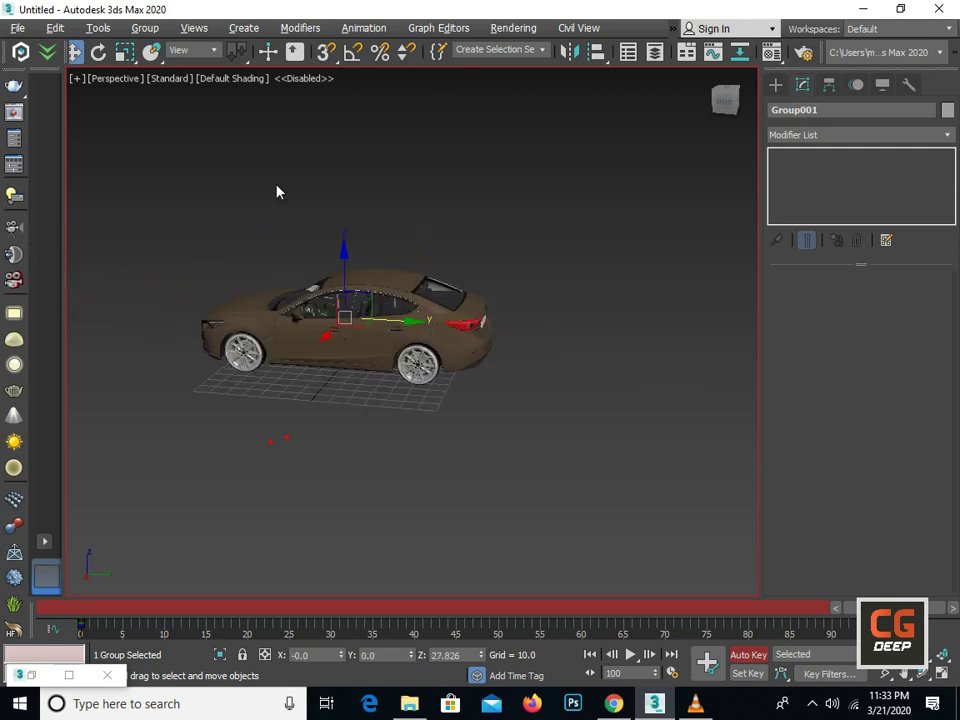
{"action": "left_click", "coordinate": [145, 27]}
Open Group001 and box-select all six car parts inside it
{"action": "left_click", "coordinate": [150, 98]}
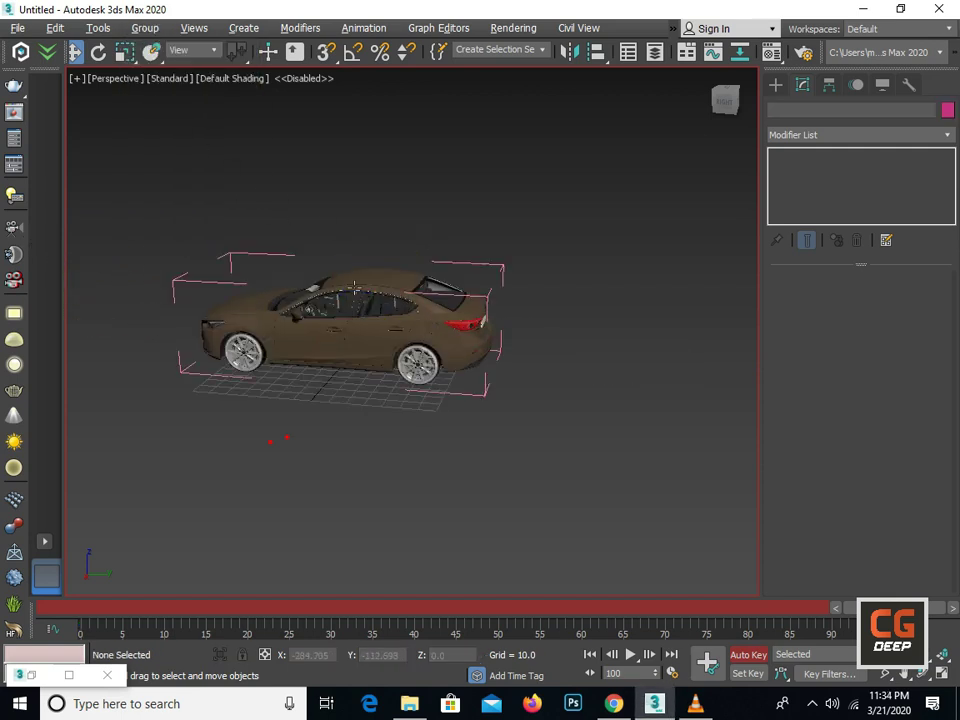
{"action": "left_click", "coordinate": [396, 318]}
{"action": "scroll", "coordinate": [398, 290], "scroll_direction": "down", "scroll_amount": 2}
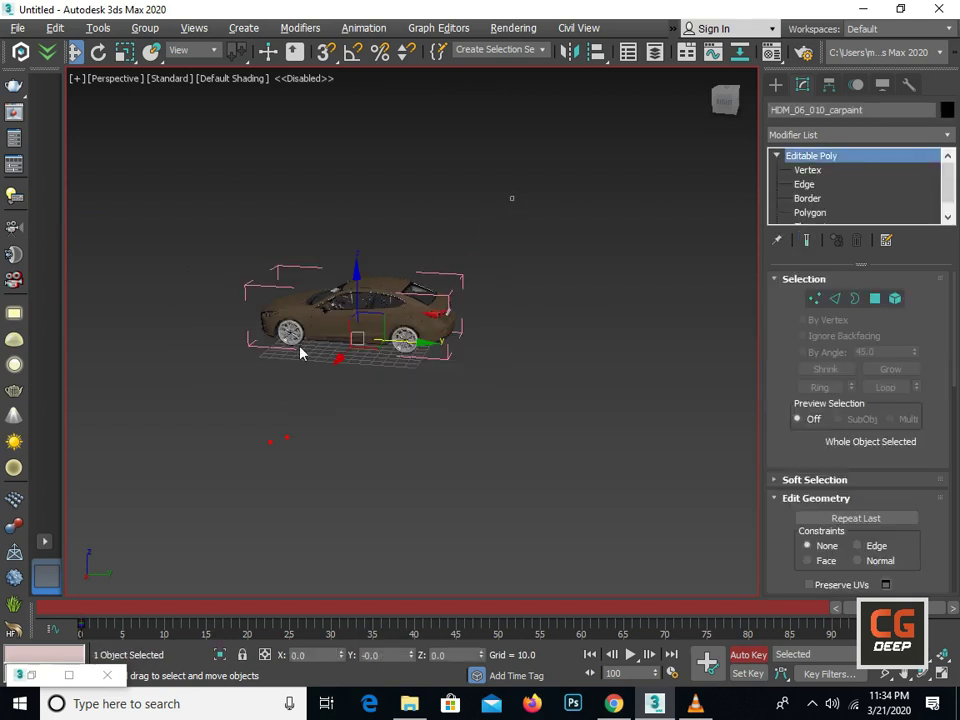
{"action": "left_click_drag", "start_coordinate": [568, 199], "coordinate": [176, 452]}
{"action": "mouse_move", "coordinate": [400, 319]}
{"action": "left_mouse_down"}
{"action": "mouse_move", "coordinate": [295, 293]}
{"action": "mouse_move", "coordinate": [304, 310]}
{"action": "mouse_move", "coordinate": [413, 209]}
{"action": "left_mouse_up"}
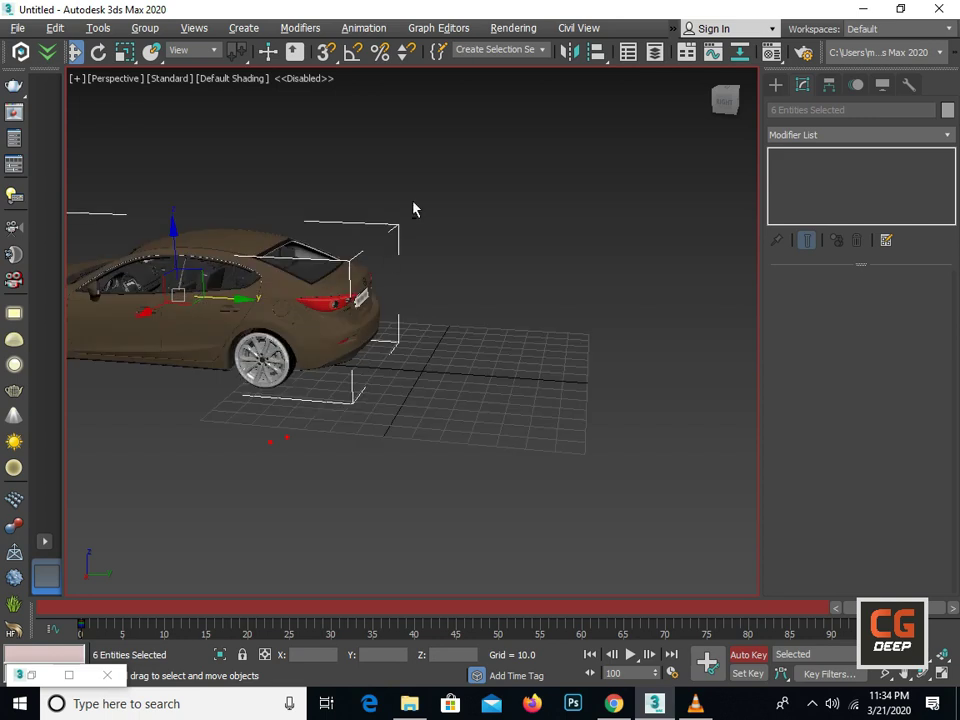
{"action": "key", "text": "ctrl+z"}
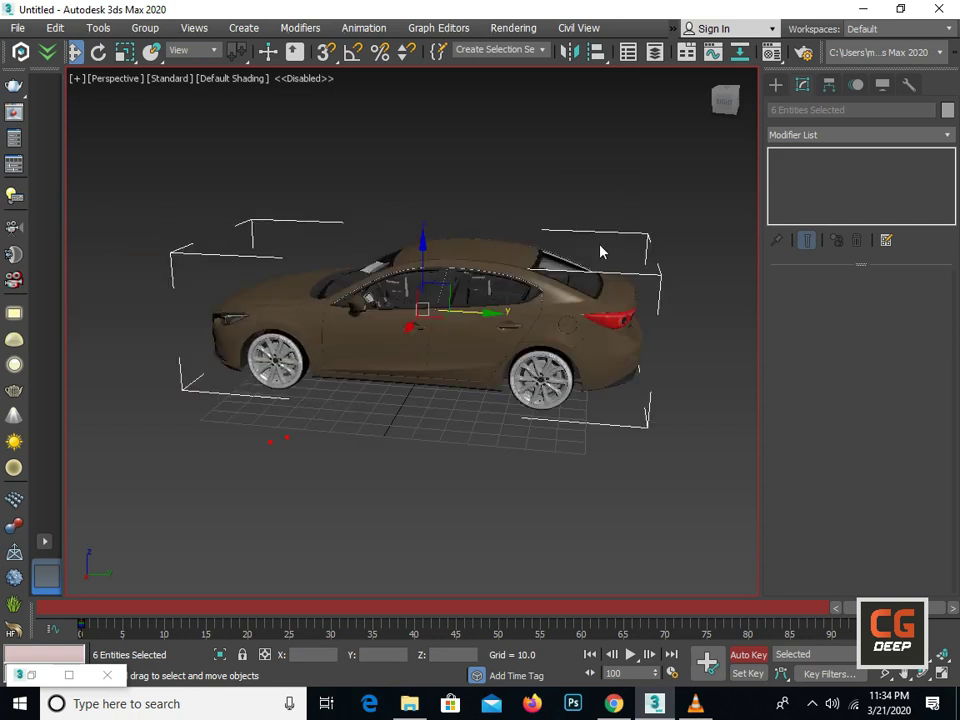
Slide the whole car slightly back along Y at frame 100, undoing stray moves
{"action": "mouse_move", "coordinate": [468, 310]}
{"action": "left_mouse_down"}
{"action": "mouse_move", "coordinate": [373, 294]}
{"action": "mouse_move", "coordinate": [334, 362]}
{"action": "mouse_move", "coordinate": [325, 360]}
{"action": "left_mouse_up"}
{"action": "left_click", "coordinate": [372, 313]}
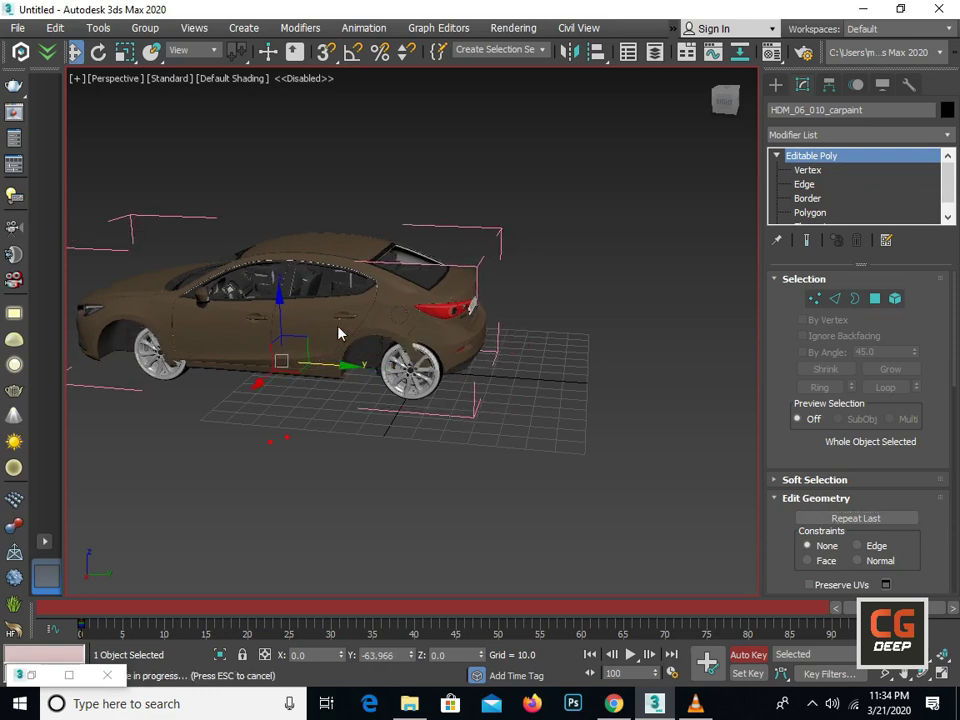
{"action": "key", "text": "ctrl+z"}
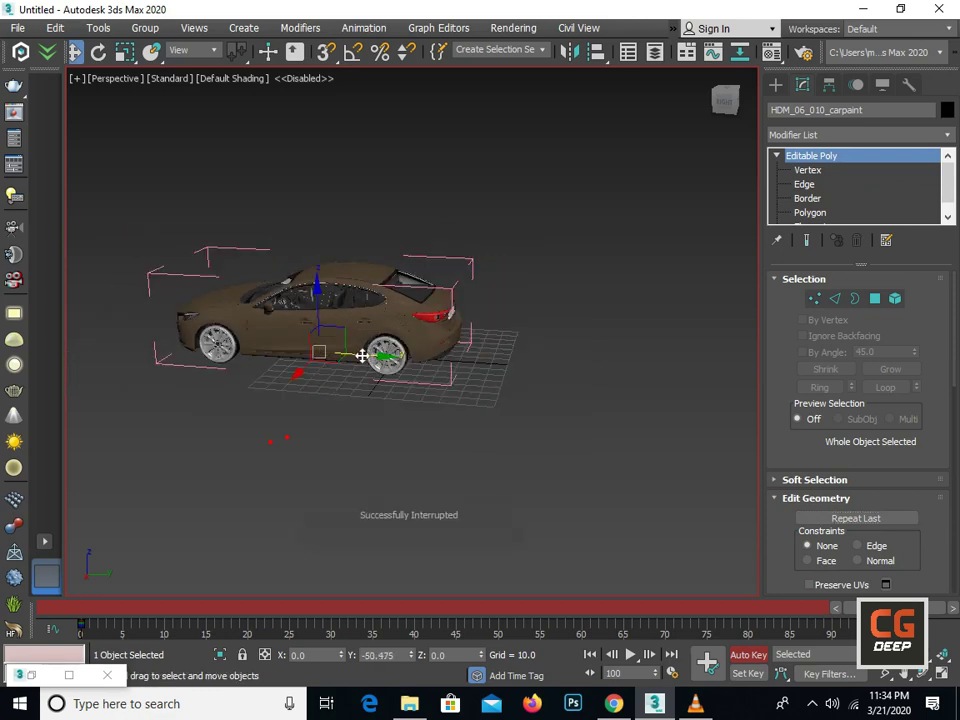
{"action": "key", "text": "ctrl+z"}
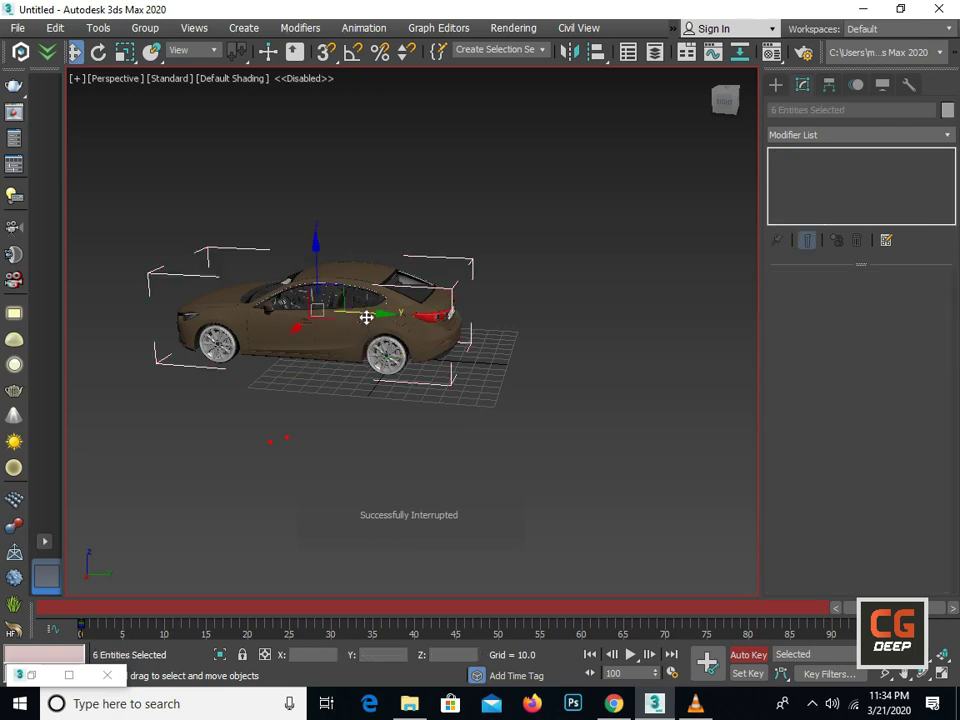
{"action": "mouse_move", "coordinate": [367, 317]}
{"action": "left_mouse_down"}
{"action": "mouse_move", "coordinate": [205, 281]}
{"action": "mouse_move", "coordinate": [418, 326]}
{"action": "left_mouse_up"}
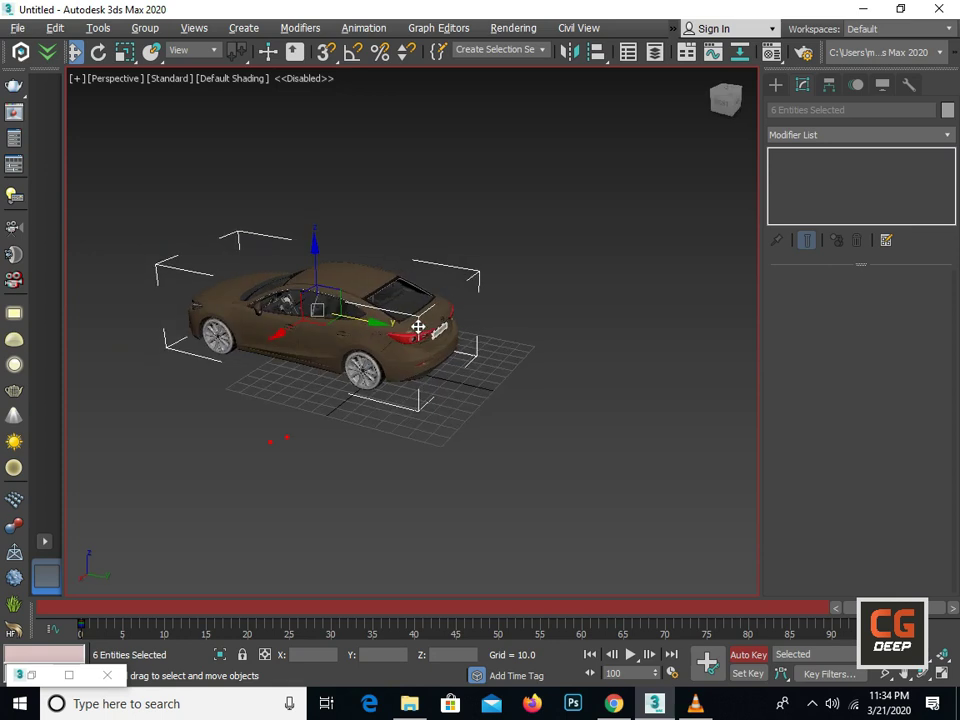
{"action": "mouse_move", "coordinate": [418, 326]}
{"action": "middle_mouse_down", "text": "alt"}
{"action": "mouse_move", "coordinate": [452, 317]}
{"action": "mouse_move", "coordinate": [474, 251]}
{"action": "middle_mouse_up", "text": "alt"}
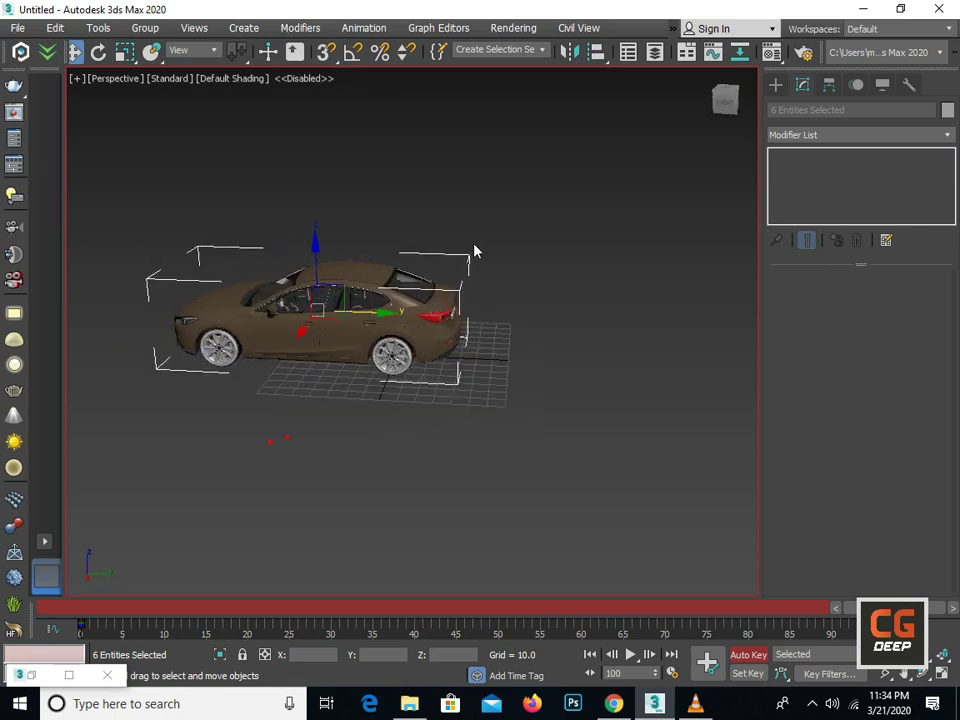
{"action": "left_click", "coordinate": [474, 251]}
{"action": "left_click", "coordinate": [460, 258]}
{"action": "left_click", "coordinate": [460, 258]}
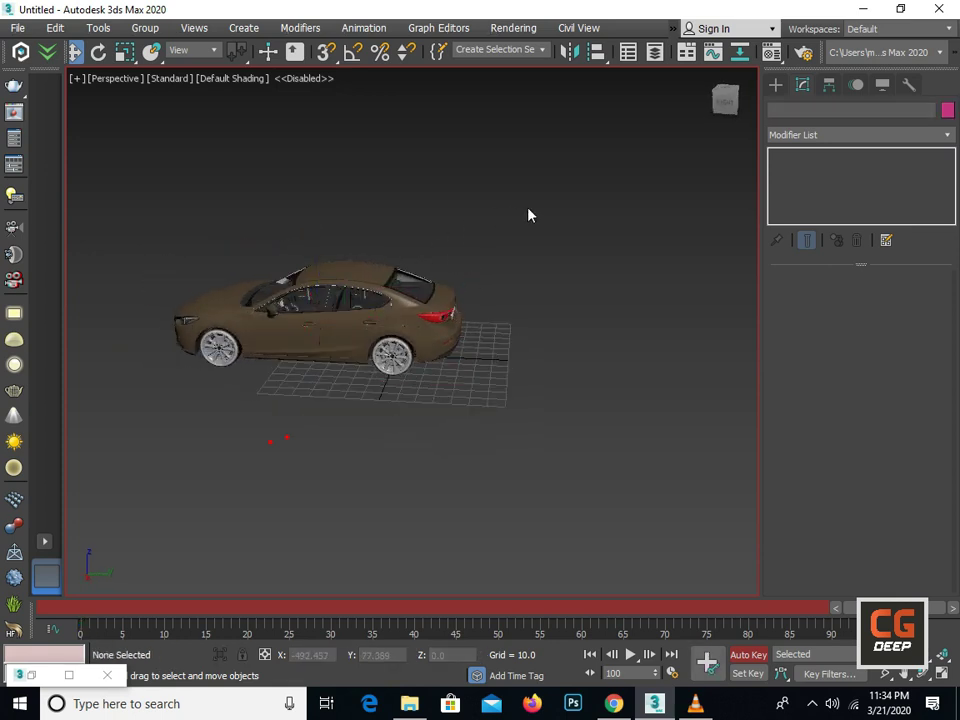
Box-select the car objects, cancelling two attempted sideways moves
{"action": "left_click_drag", "start_coordinate": [165, 380], "coordinate": [447, 329]}
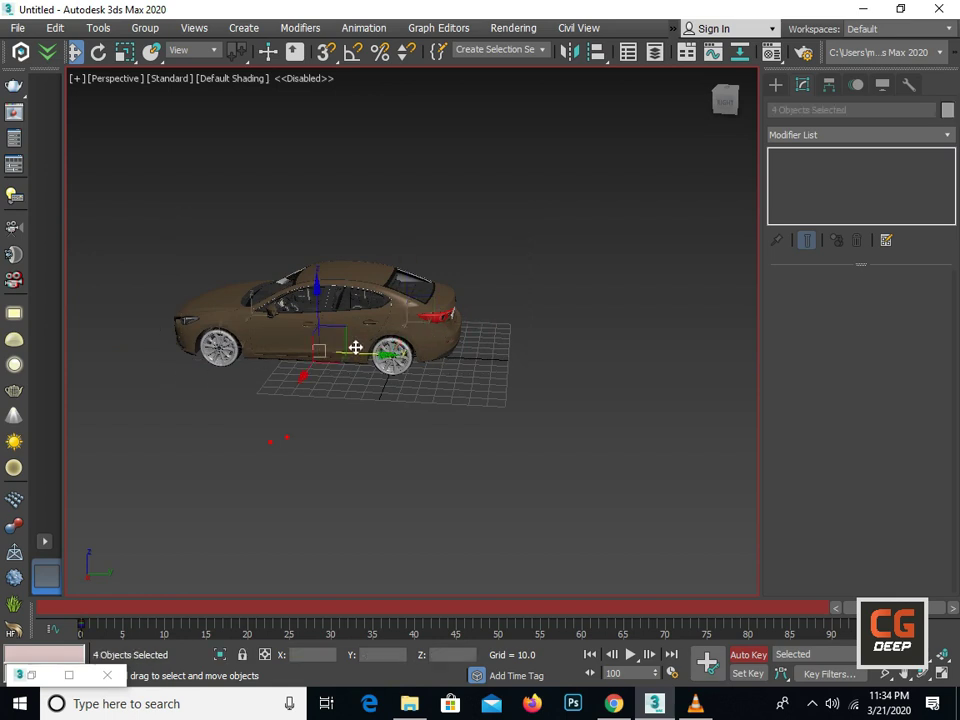
{"action": "left_click_drag", "start_coordinate": [355, 347], "coordinate": [274, 339]}
{"action": "right_click", "coordinate": [274, 339]}
{"action": "left_click_drag", "start_coordinate": [370, 352], "coordinate": [300, 343]}
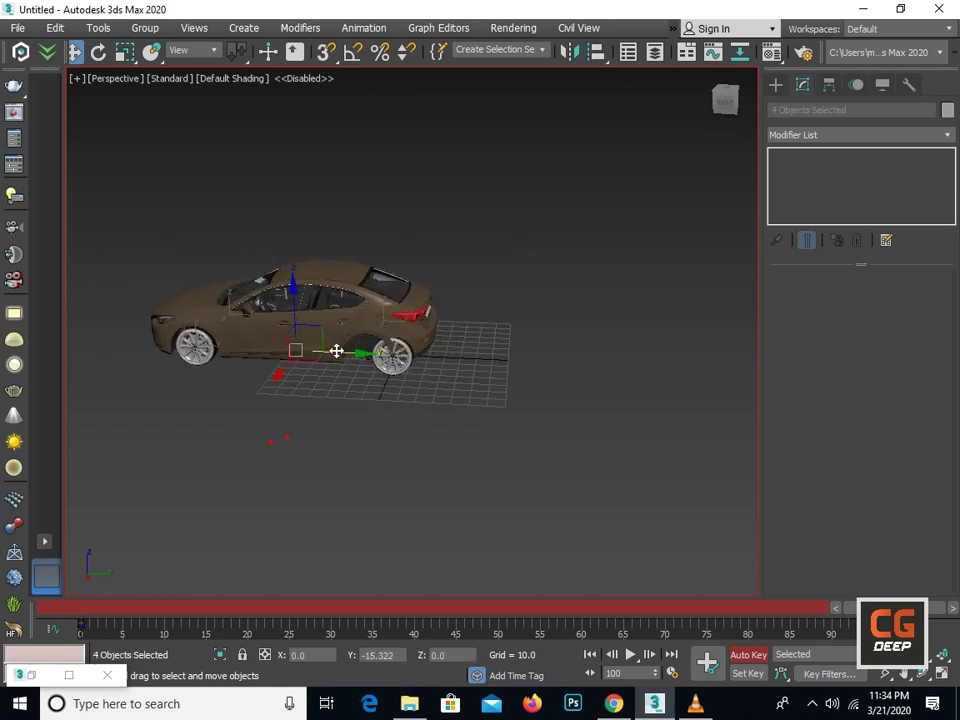
{"action": "right_click", "coordinate": [300, 343]}
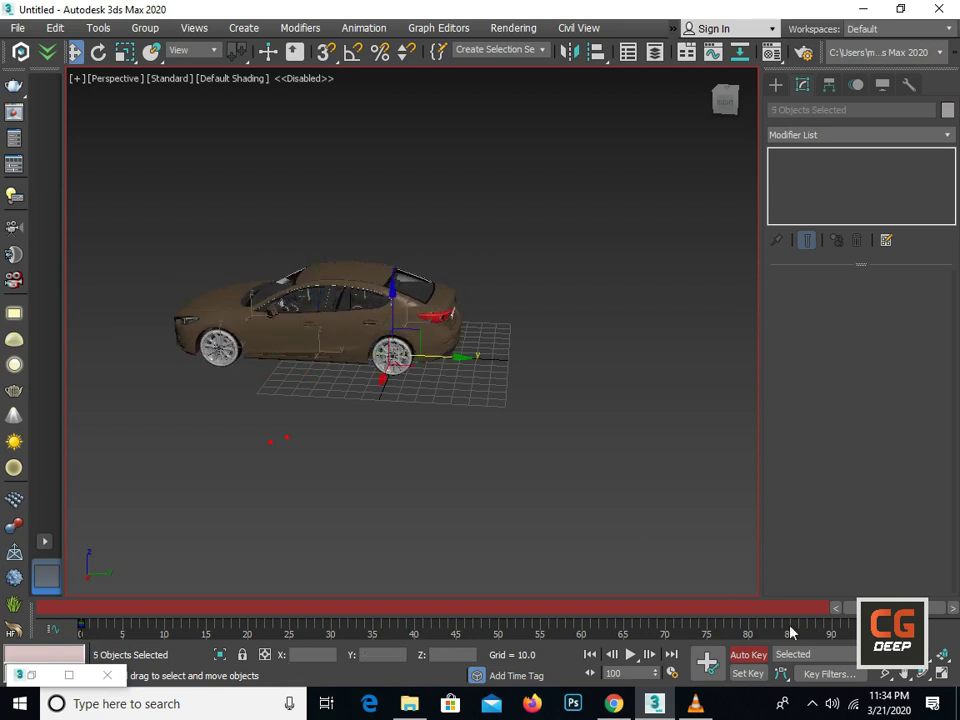
With Auto Key turned off, drag the car objects further to the right
{"action": "left_click", "coordinate": [764, 656]}
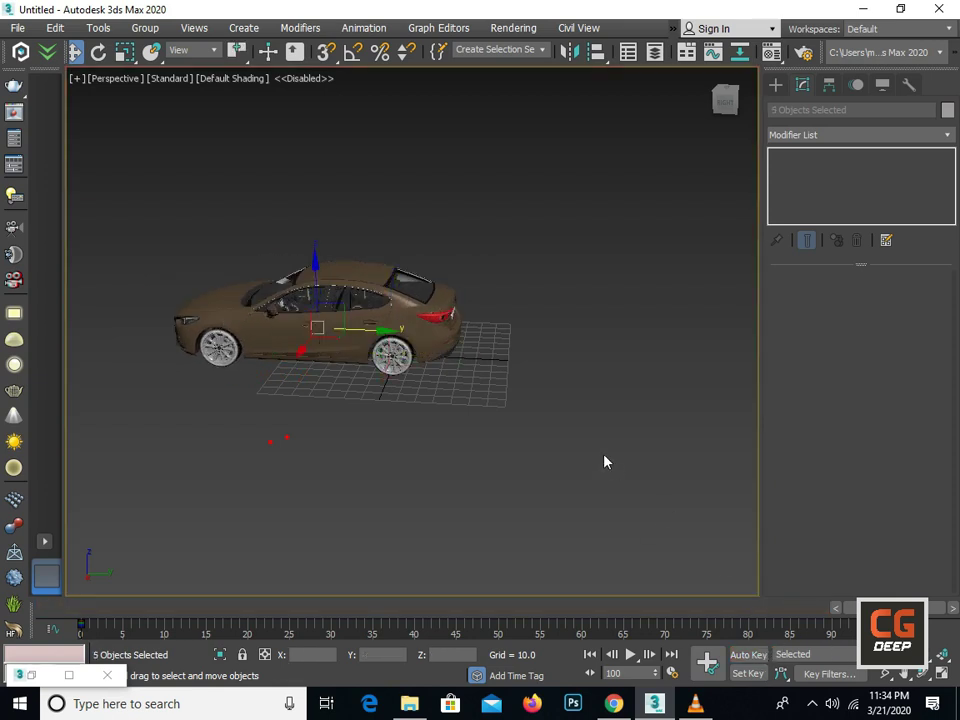
{"action": "left_click", "coordinate": [533, 215]}
{"action": "left_click", "coordinate": [216, 370]}
{"action": "left_click_drag", "start_coordinate": [216, 370], "coordinate": [515, 356]}
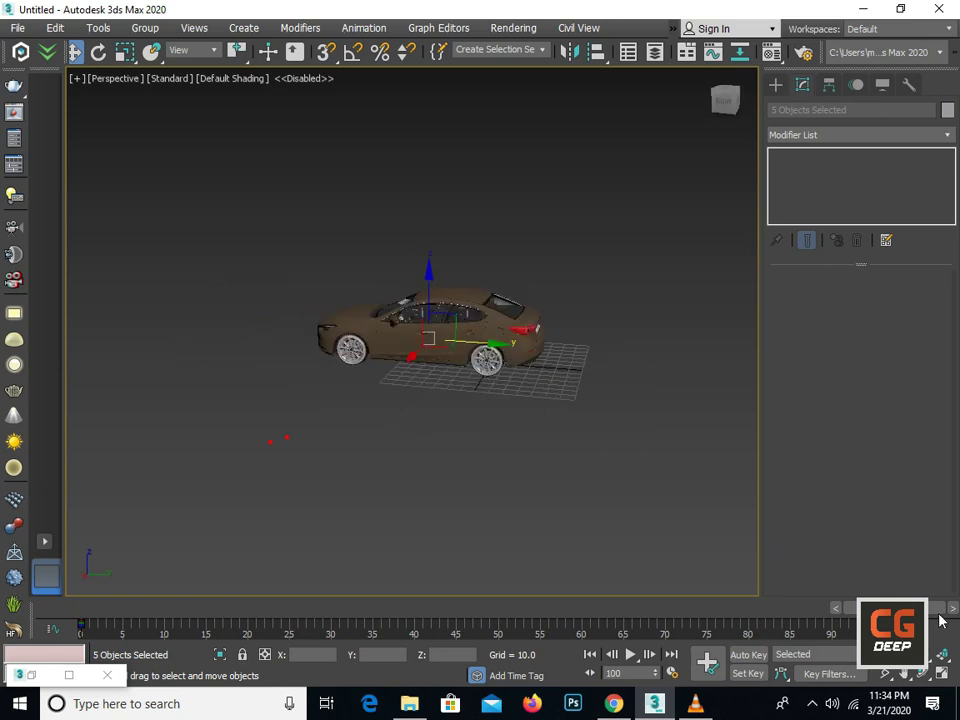
Auto-key the car sliding to about Y -478 at frame 100, then return to frame 0
{"action": "left_click", "coordinate": [748, 655]}
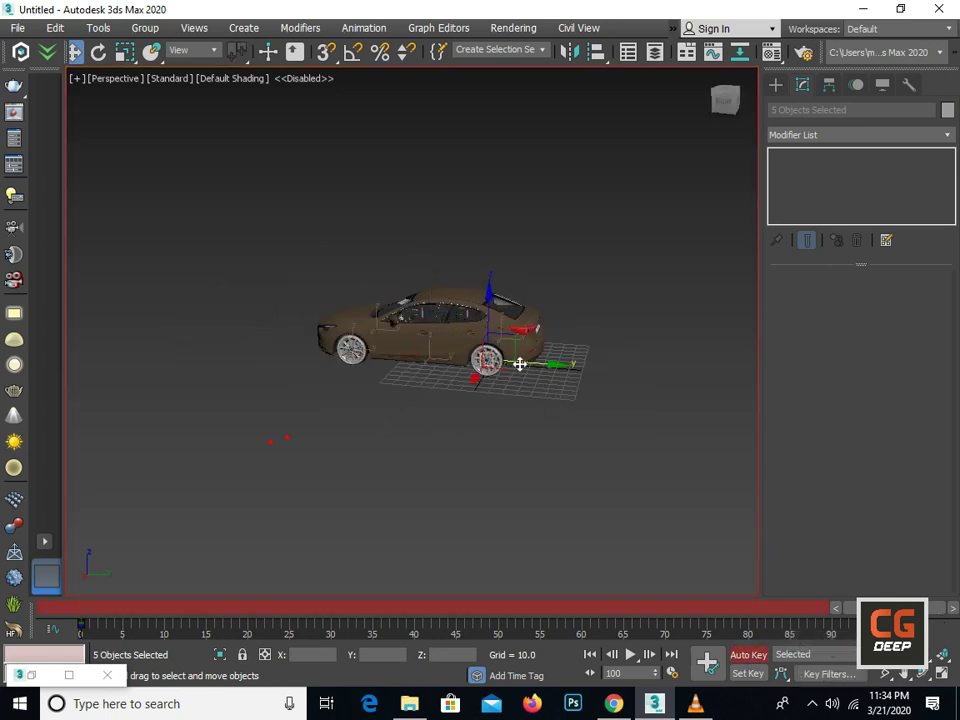
{"action": "mouse_move", "coordinate": [520, 364]}
{"action": "left_mouse_down"}
{"action": "mouse_move", "coordinate": [186, 306]}
{"action": "mouse_move", "coordinate": [51, 268]}
{"action": "left_mouse_up"}
{"action": "middle_click_drag", "start_coordinate": [51, 268], "coordinate": [251, 319]}
{"action": "scroll", "coordinate": [567, 386], "scroll_direction": "down", "scroll_amount": 3}
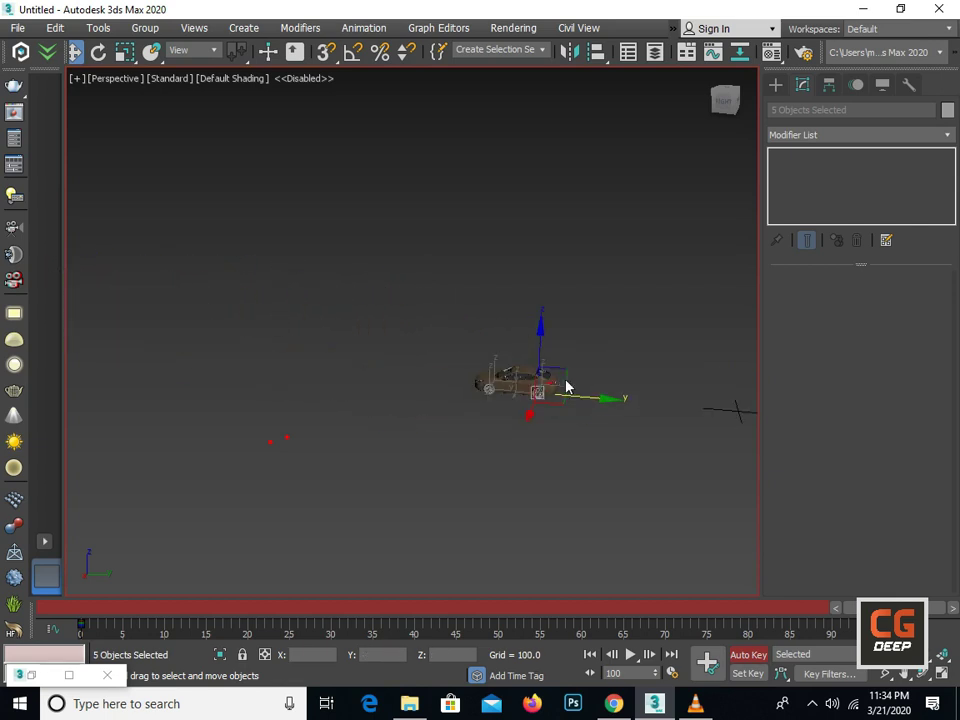
{"action": "left_click_drag", "start_coordinate": [567, 397], "coordinate": [358, 362]}
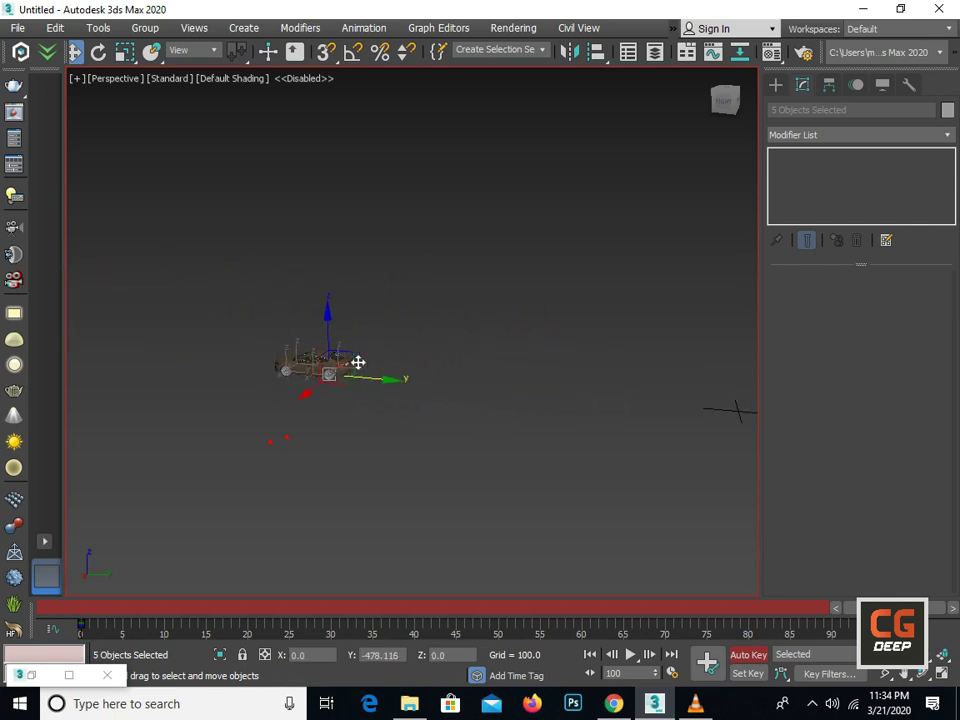
{"action": "left_click", "coordinate": [759, 657]}
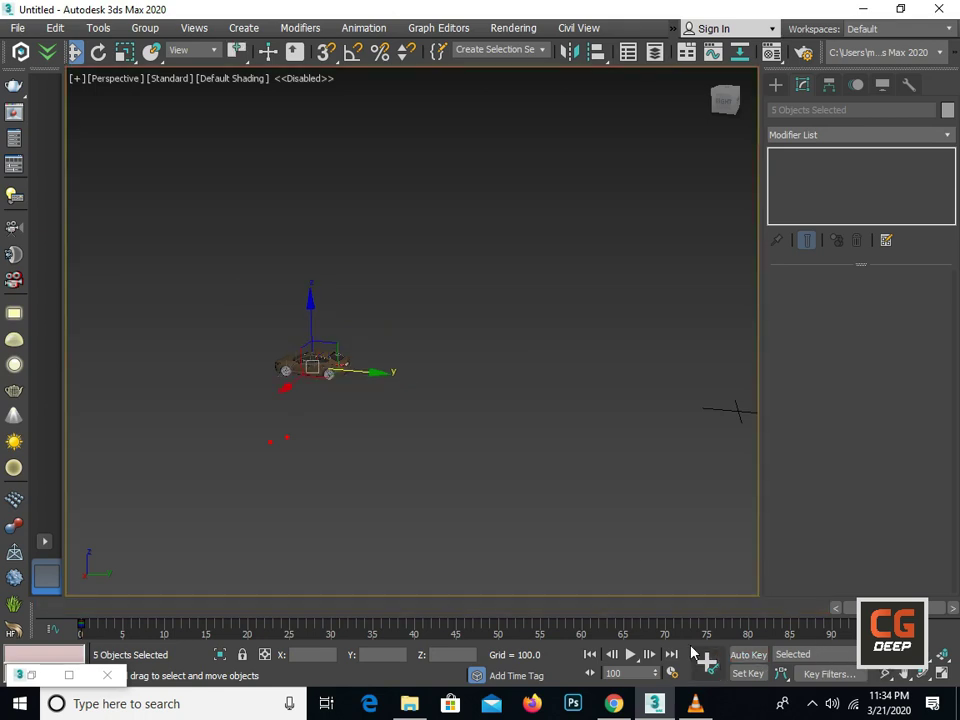
{"action": "left_click", "coordinate": [590, 654]}
{"action": "scroll", "coordinate": [600, 386], "scroll_direction": "up", "scroll_amount": 2}
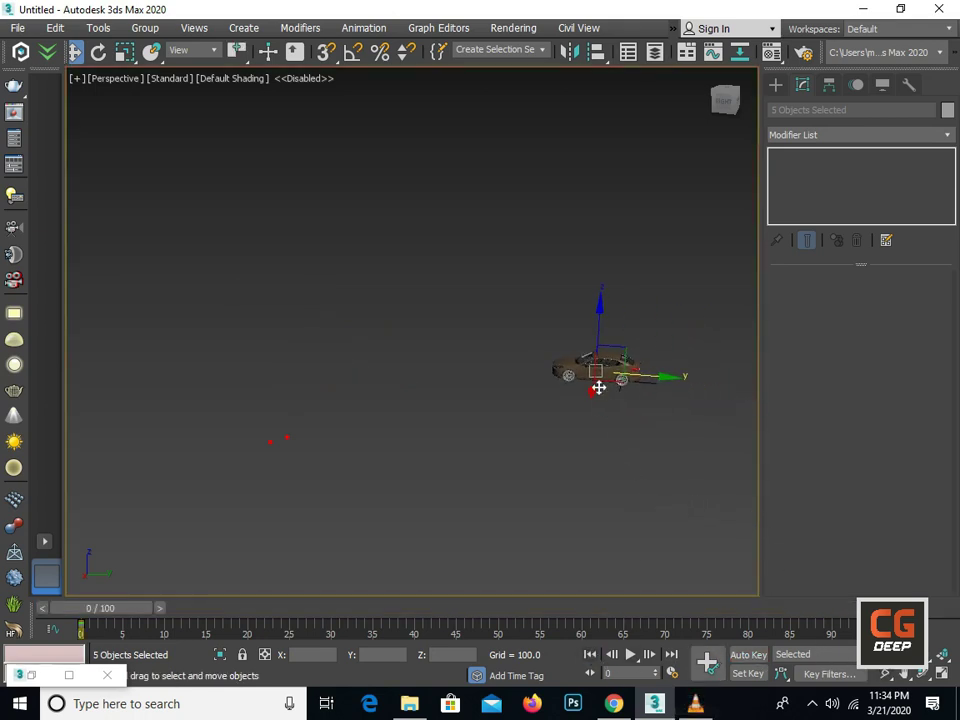
{"action": "scroll", "coordinate": [627, 392], "scroll_direction": "up", "scroll_amount": 4}
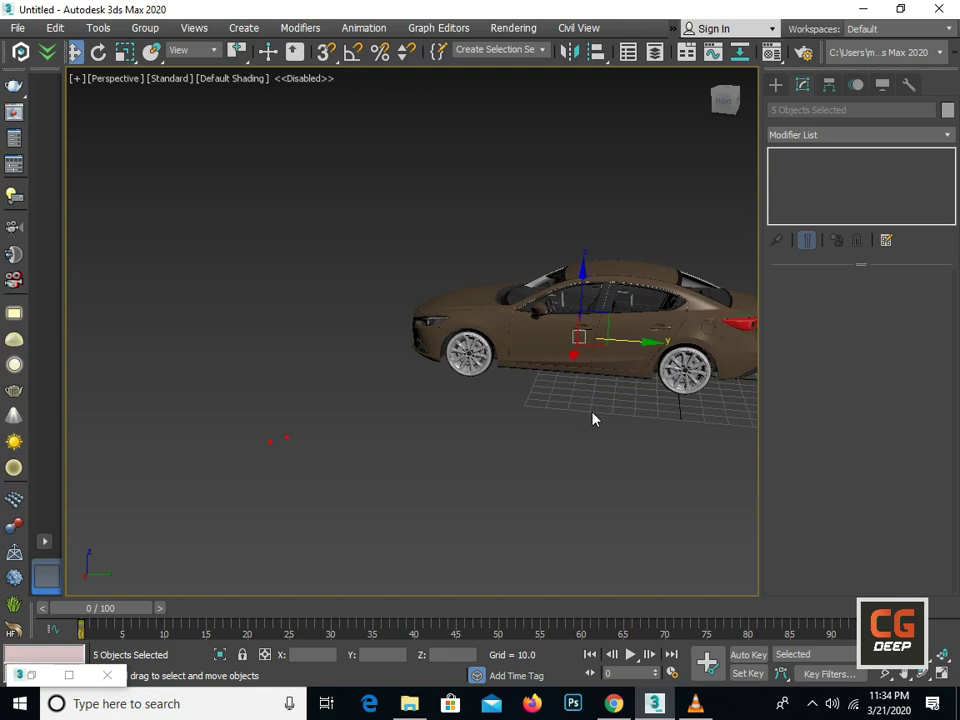
In Top view with the car framed, choose the V-Ray VRayPhysicalCam camera type
{"action": "key", "text": "t"}
{"action": "key", "text": "z"}
{"action": "left_click", "coordinate": [776, 85]}
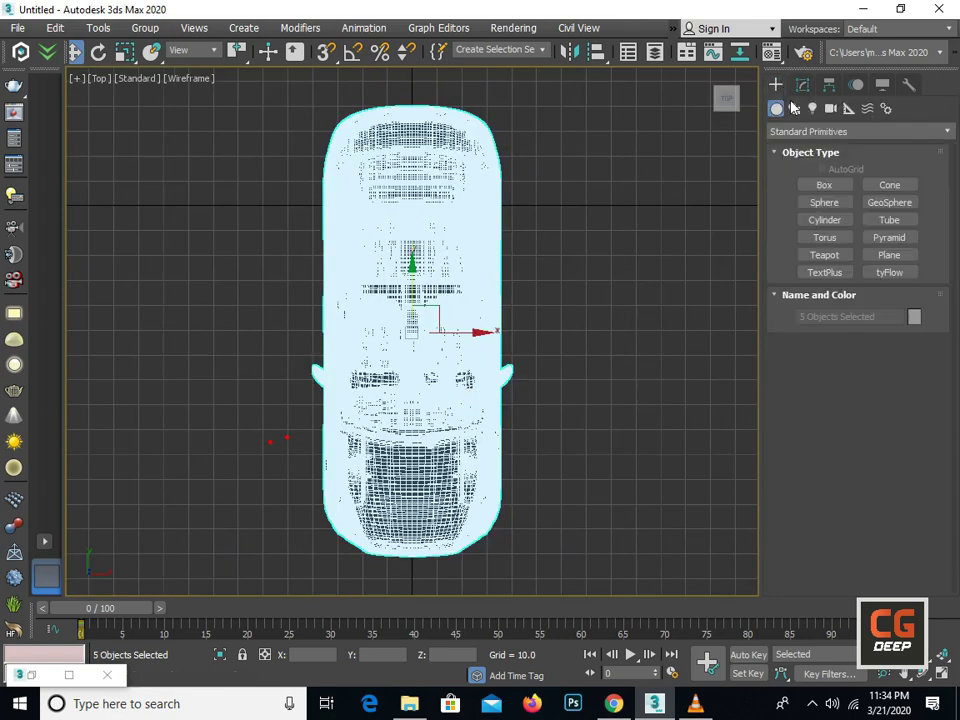
{"action": "left_click", "coordinate": [831, 108]}
{"action": "left_click", "coordinate": [823, 132]}
{"action": "left_click", "coordinate": [813, 165]}
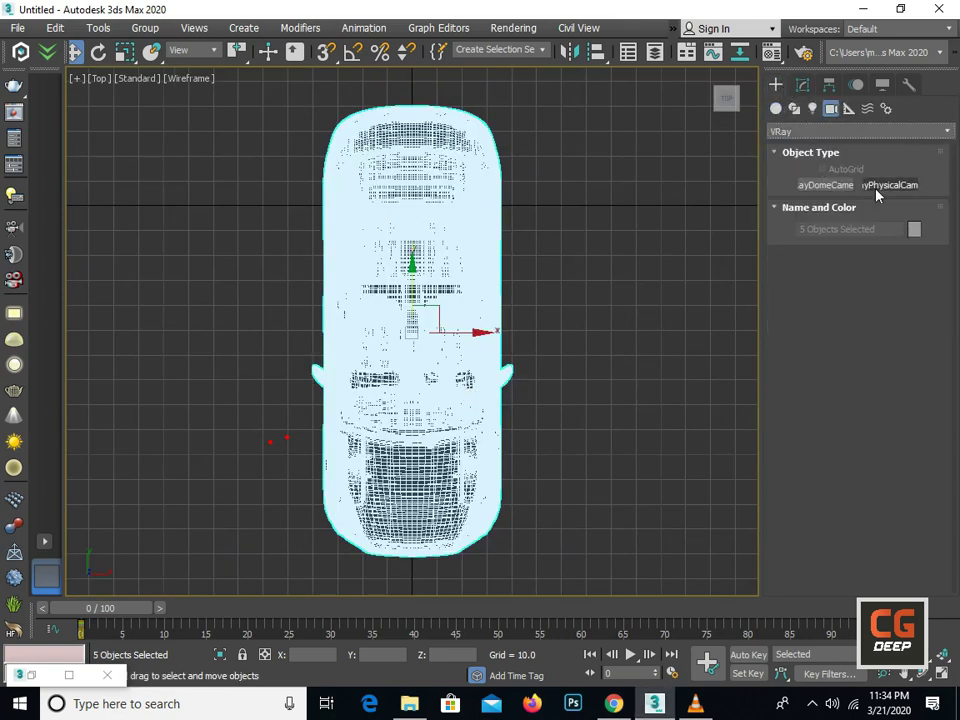
{"action": "left_click", "coordinate": [814, 188]}
Place VRayCam001 off to the side of the car, aimed at it
{"action": "middle_click_drag", "start_coordinate": [626, 101], "coordinate": [581, 216]}
{"action": "scroll", "coordinate": [581, 216], "scroll_direction": "down", "scroll_amount": 2}
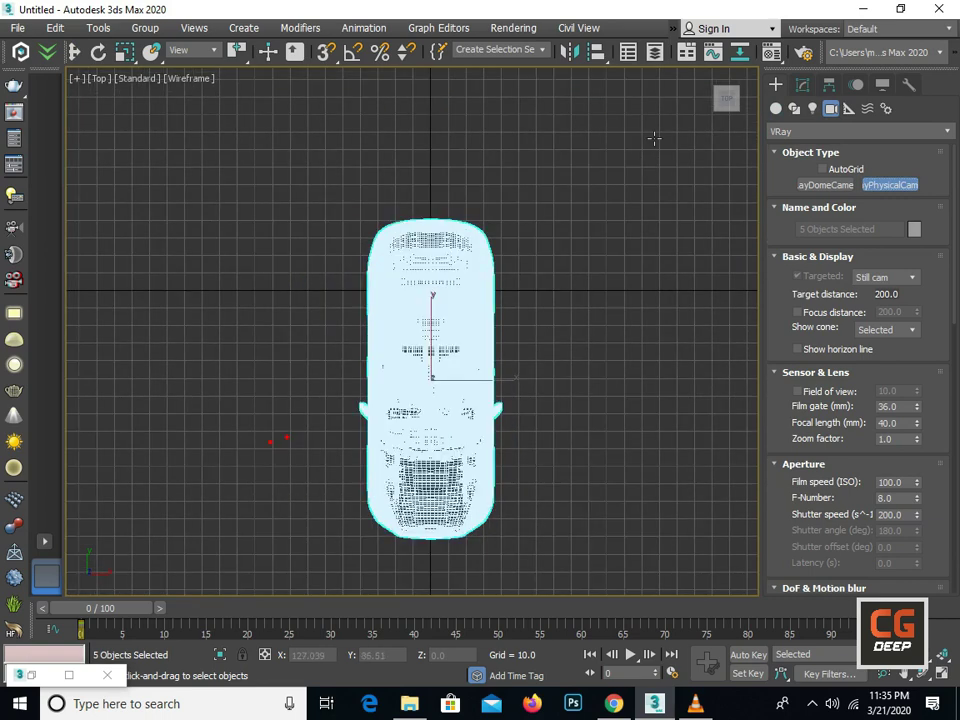
{"action": "left_click_drag", "start_coordinate": [653, 137], "coordinate": [451, 300]}
{"action": "right_click", "coordinate": [451, 300]}
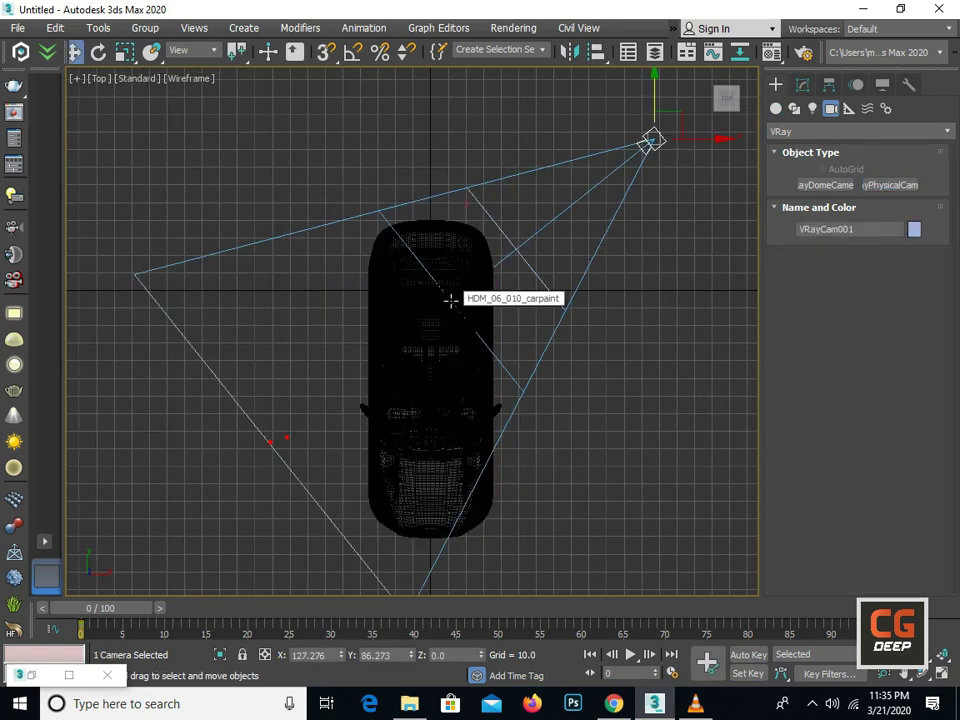
Set HDM_06_010_carpaint as VRayCam001's Look At target and view through the camera
{"action": "key", "text": "p"}
{"action": "middle_click_drag", "start_coordinate": [513, 316], "coordinate": [551, 300], "text": "alt"}
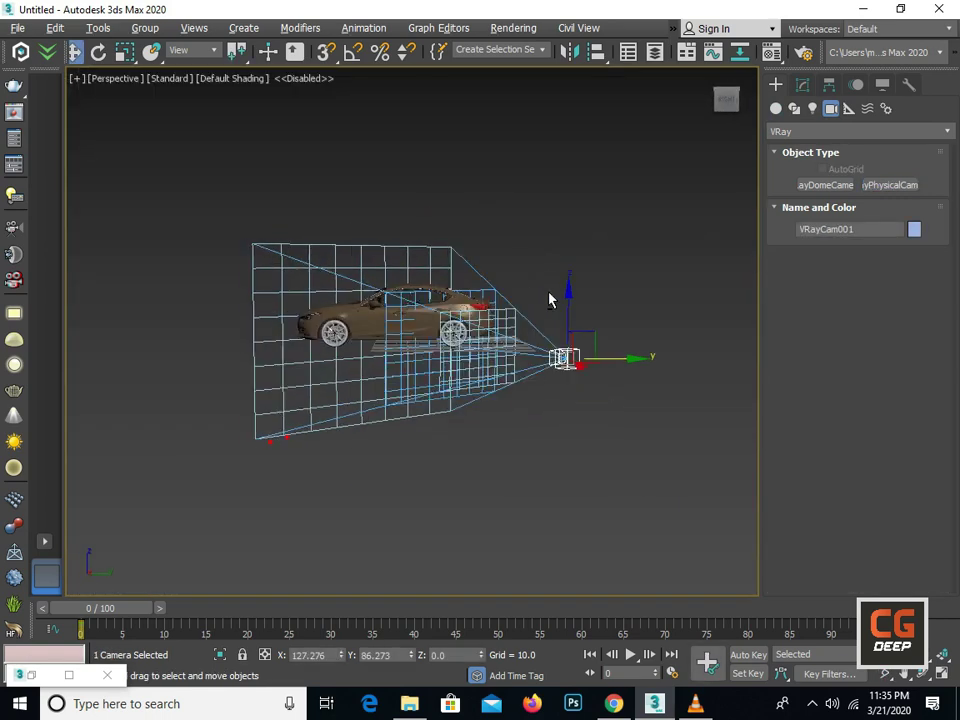
{"action": "left_click", "coordinate": [855, 86]}
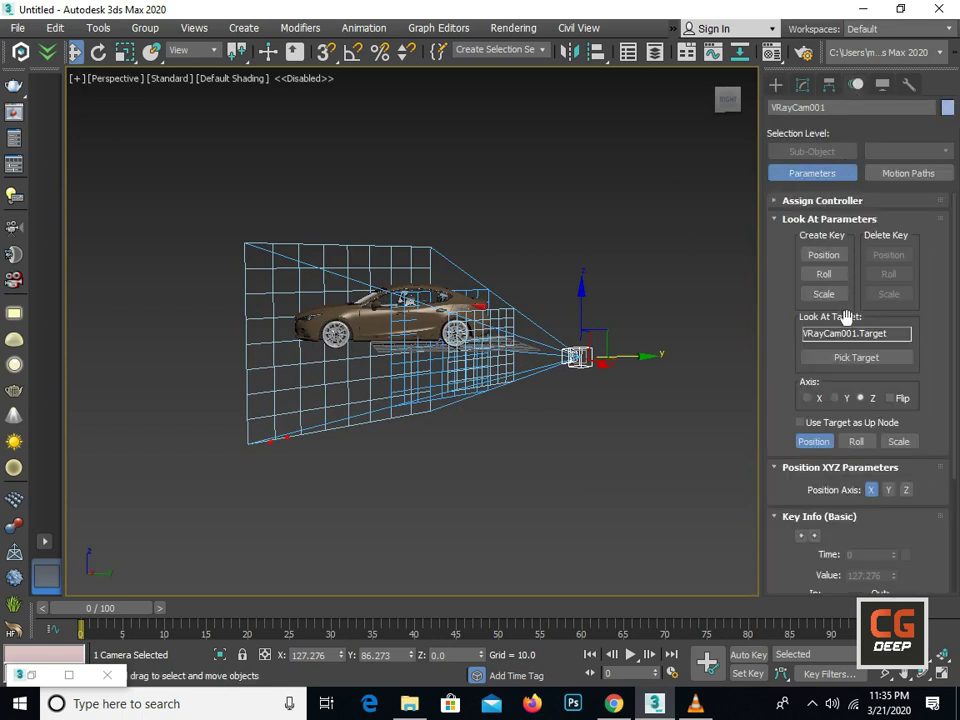
{"action": "left_click_drag", "start_coordinate": [804, 414], "coordinate": [805, 352]}
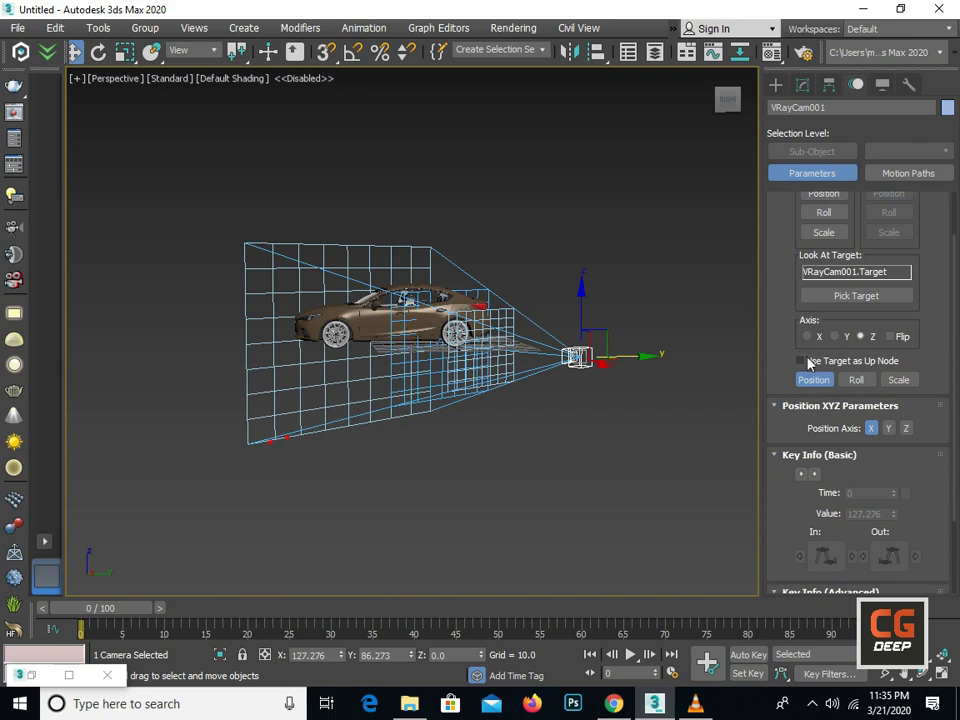
{"action": "left_click", "coordinate": [847, 294]}
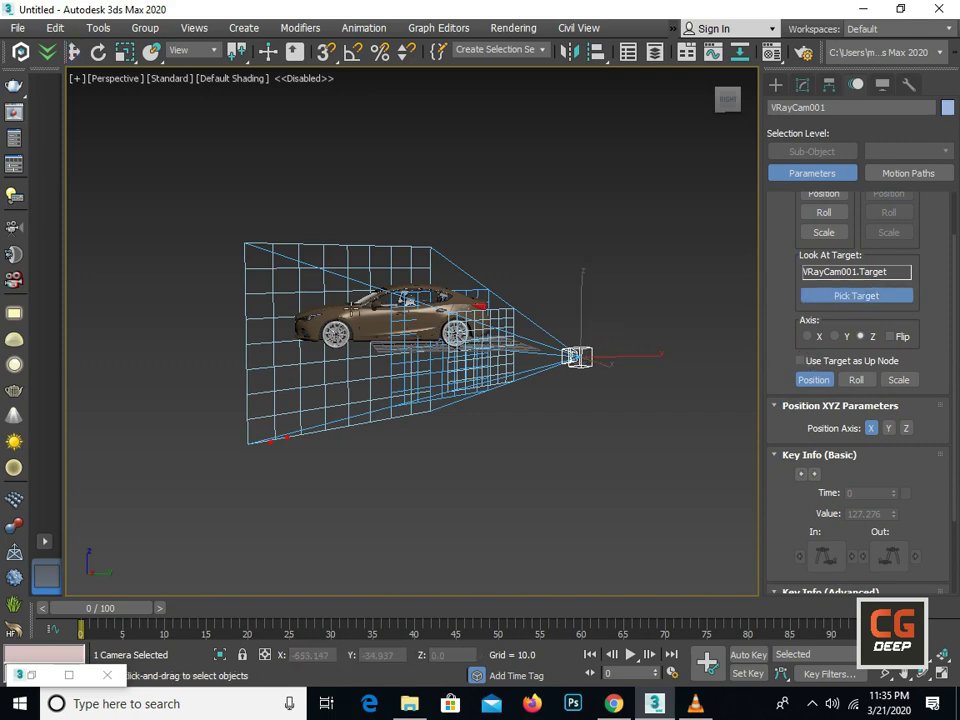
{"action": "left_click", "coordinate": [381, 327]}
{"action": "key", "text": "c"}
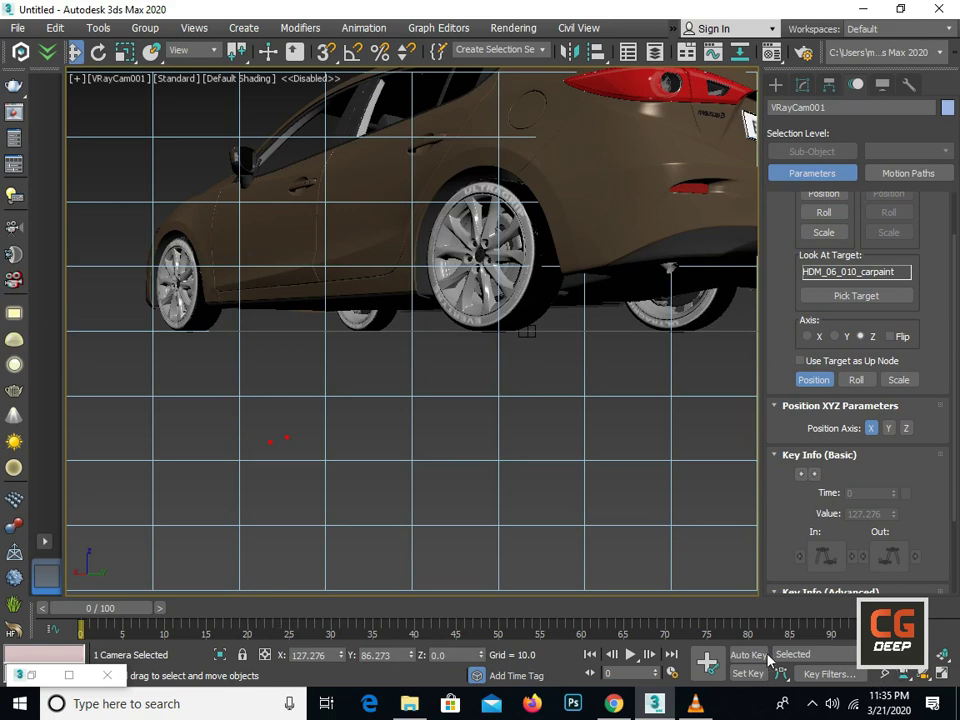
Preview the animation, then in Top view move the V-Ray camera farther back along Y and right along X
{"action": "left_click", "coordinate": [630, 654]}
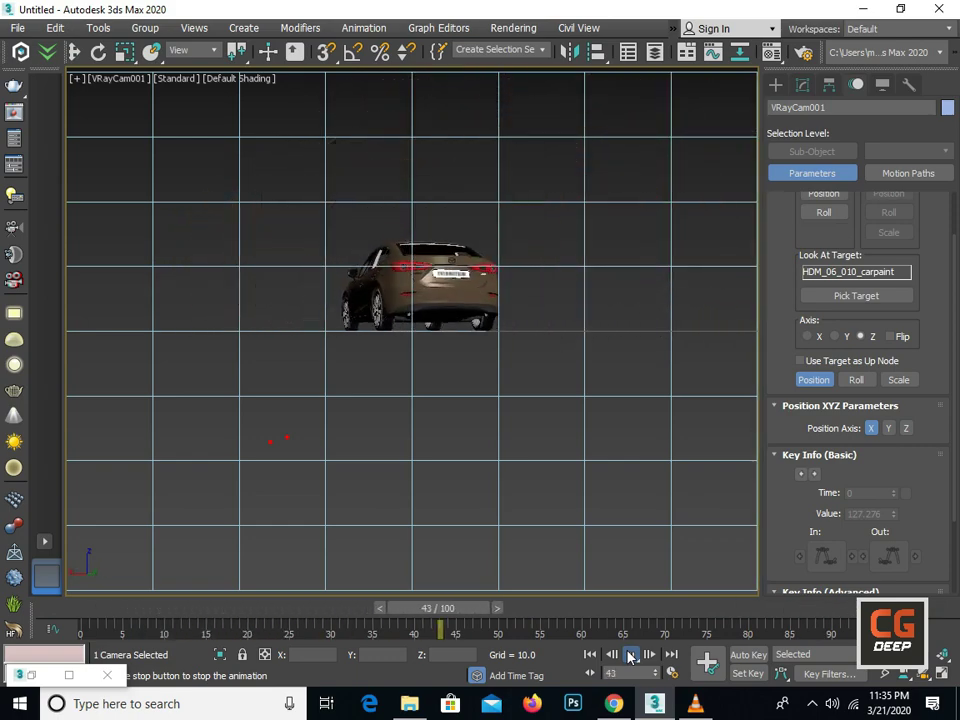
{"action": "left_click", "coordinate": [630, 654]}
{"action": "key", "text": "p"}
{"action": "key", "text": "t"}
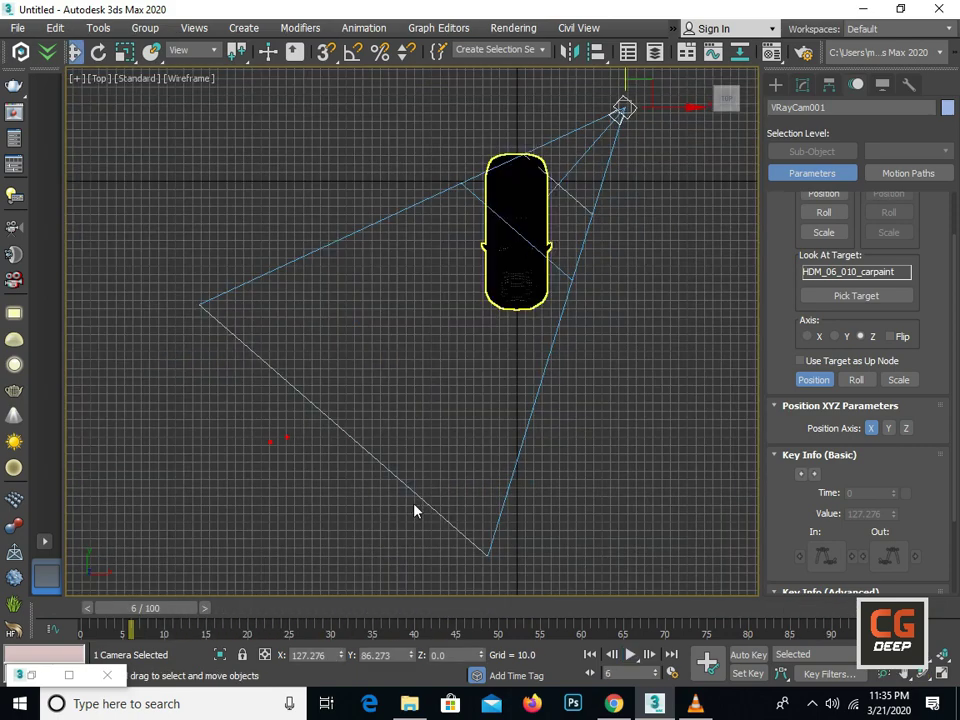
{"action": "left_click_drag", "start_coordinate": [489, 315], "coordinate": [523, 357]}
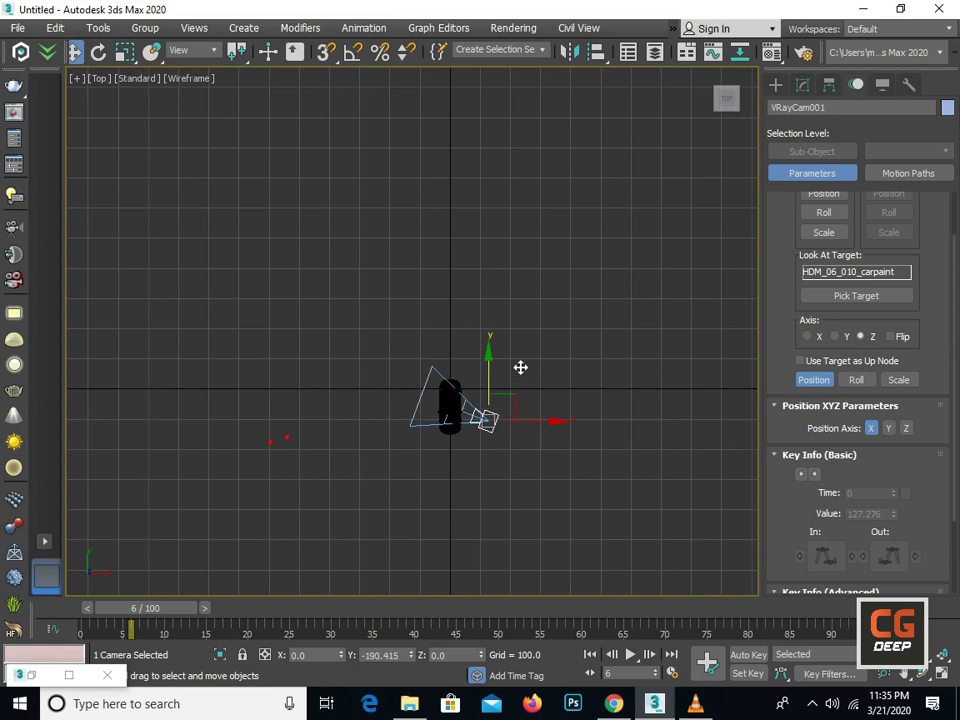
{"action": "left_click_drag", "start_coordinate": [521, 405], "coordinate": [510, 376]}
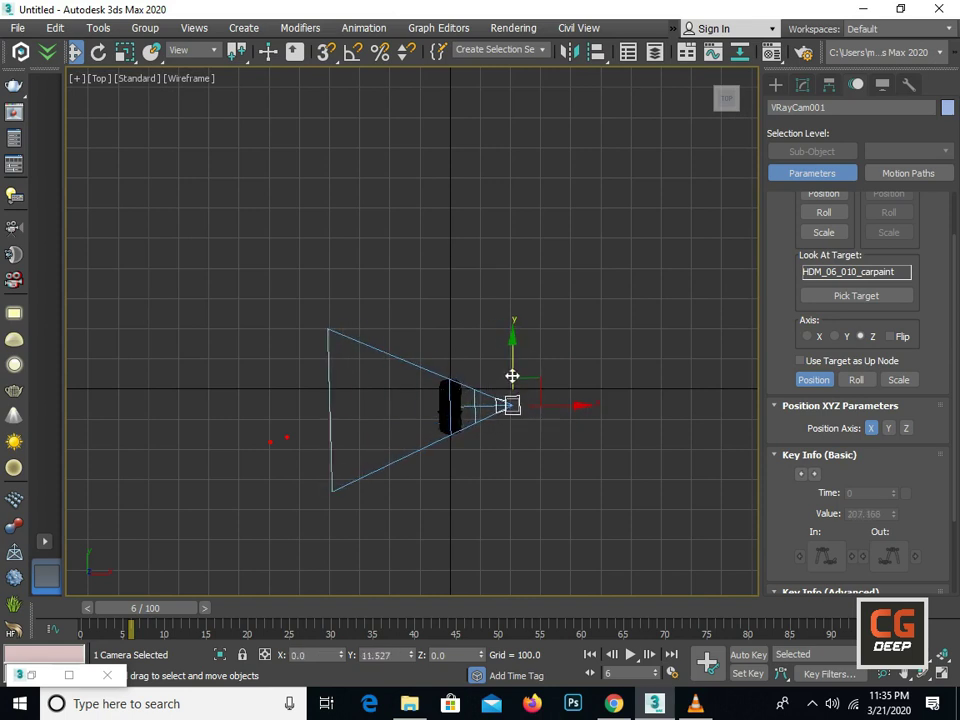
Return to the shaded camera view and replay from frame 0 to check the camera follows the car
{"action": "key", "text": "c"}
{"action": "key", "text": "F3"}
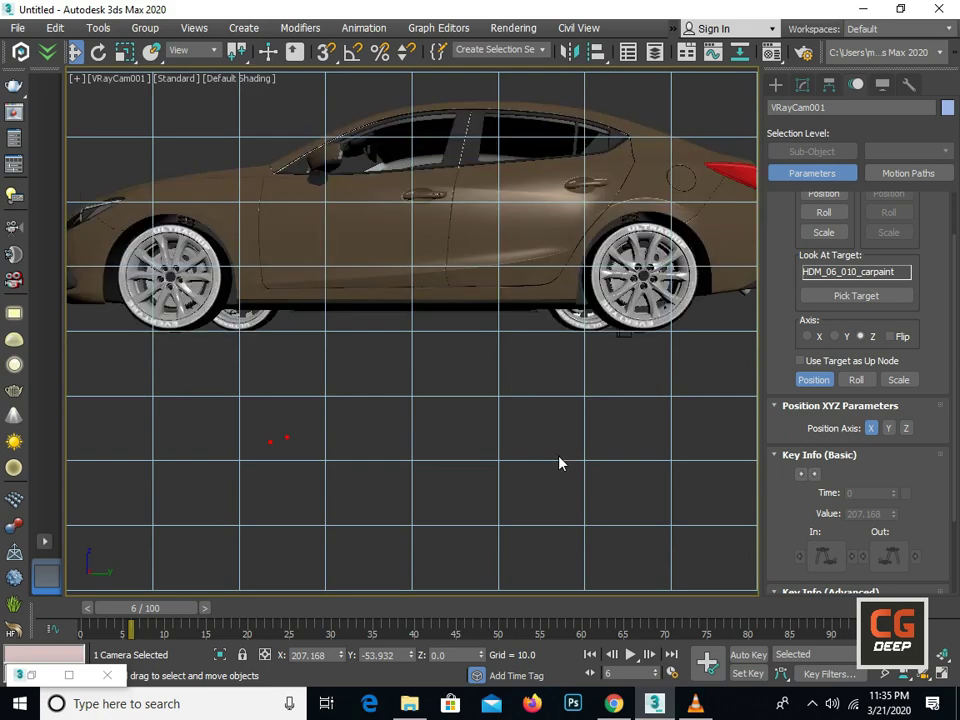
{"action": "left_click", "coordinate": [597, 654]}
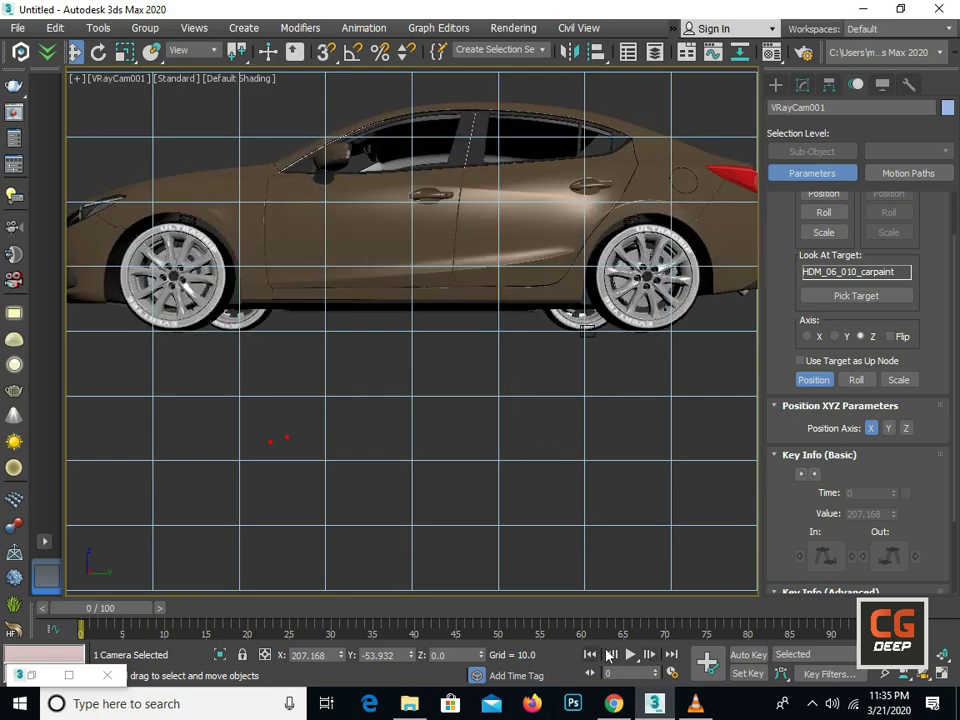
{"action": "left_click", "coordinate": [630, 654]}
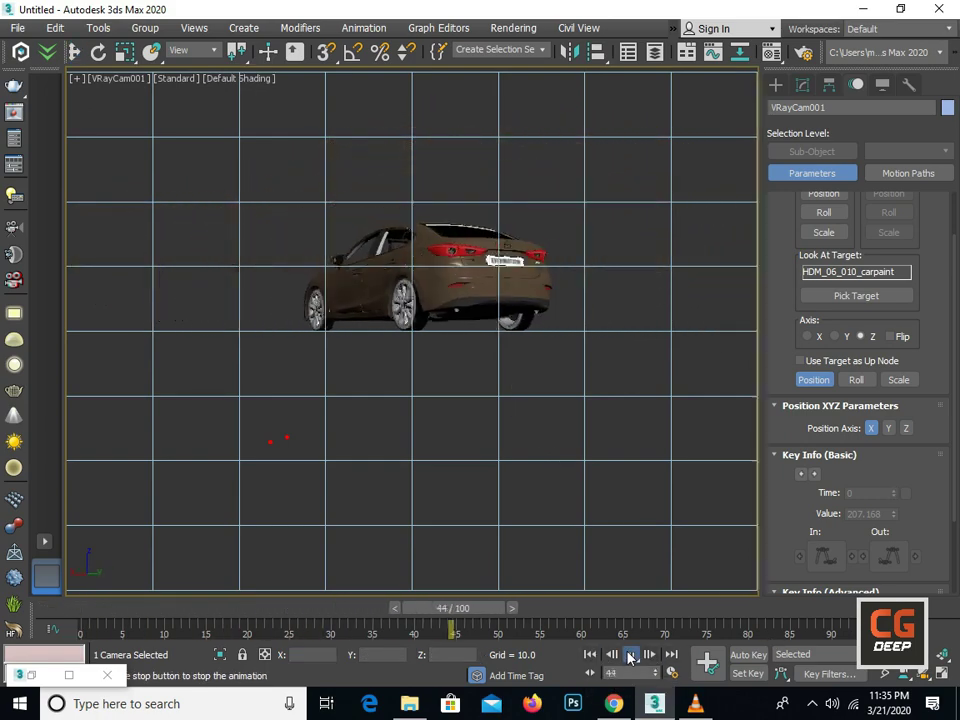
{"action": "left_click", "coordinate": [630, 654]}
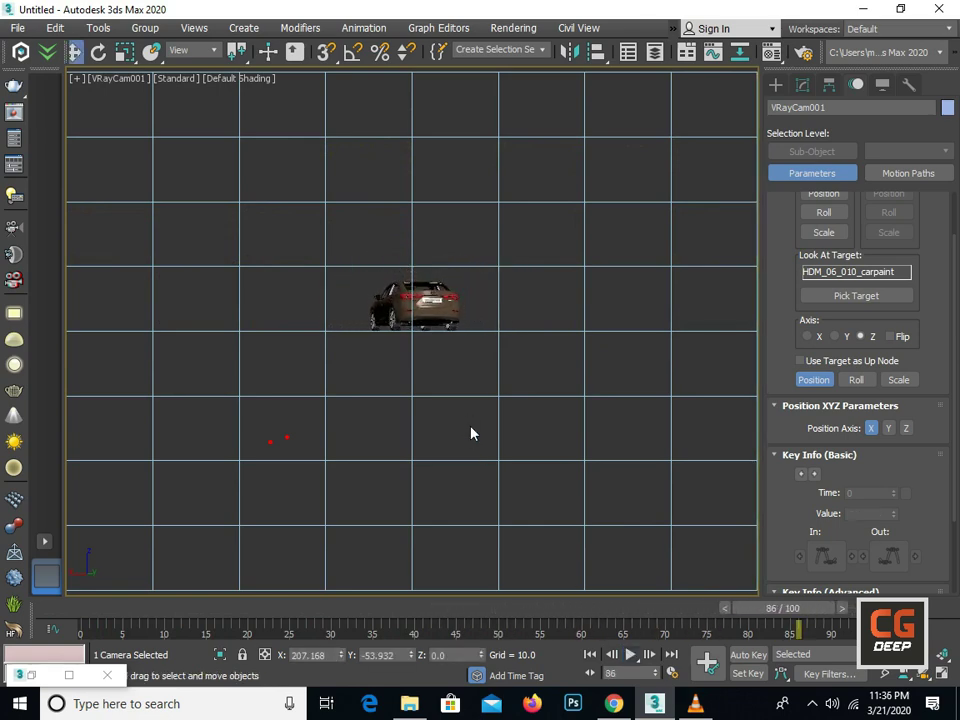
{"action": "key", "text": "p"}
{"action": "mouse_move", "coordinate": [399, 349]}
{"action": "middle_mouse_down", "text": "alt"}
{"action": "mouse_move", "coordinate": [437, 414]}
{"action": "mouse_move", "coordinate": [362, 326]}
{"action": "middle_mouse_up", "text": "alt"}
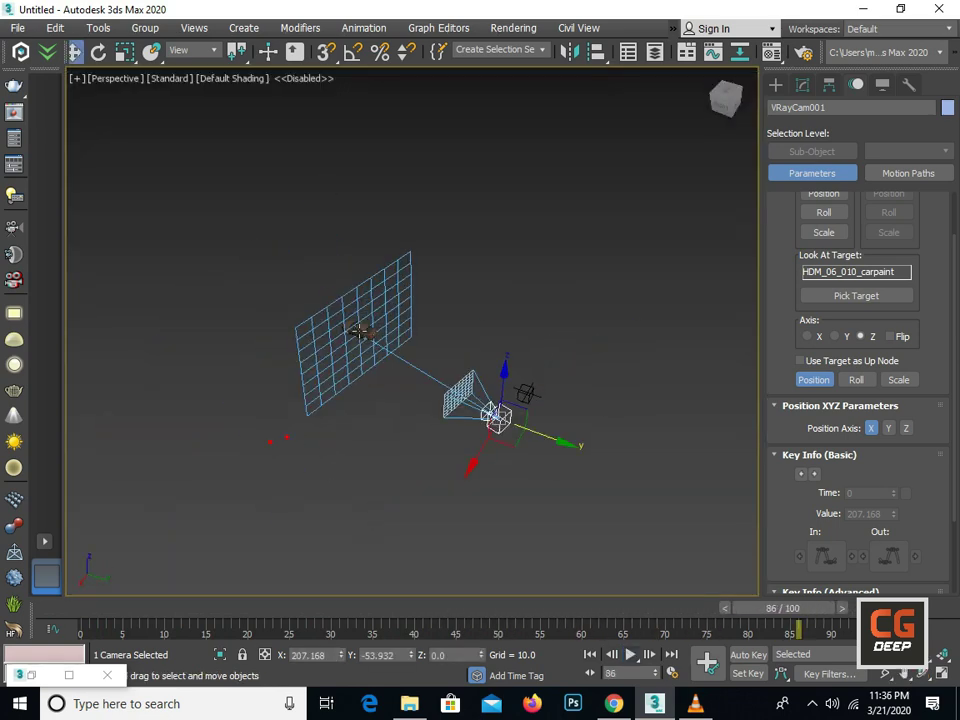
Select the car body, frame it, and extend the selection to all five car objects
{"action": "scroll", "coordinate": [360, 333], "scroll_direction": "up", "scroll_amount": 3}
{"action": "left_click", "coordinate": [360, 330]}
{"action": "key", "text": "z"}
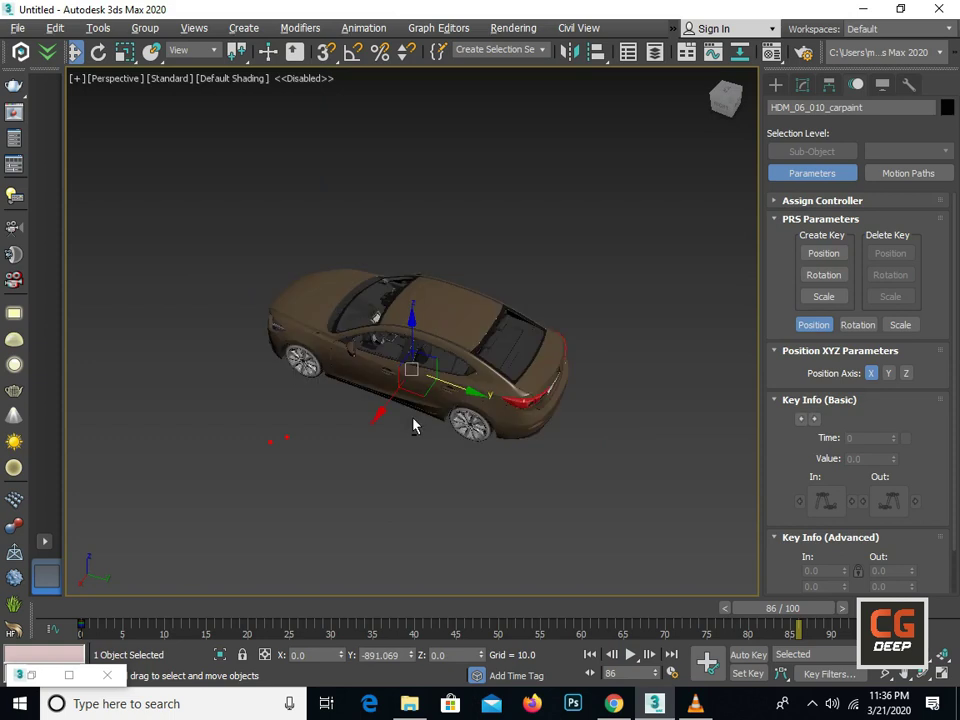
{"action": "scroll", "coordinate": [430, 425], "scroll_direction": "down", "scroll_amount": 3}
{"action": "key", "text": "ctrl+a"}
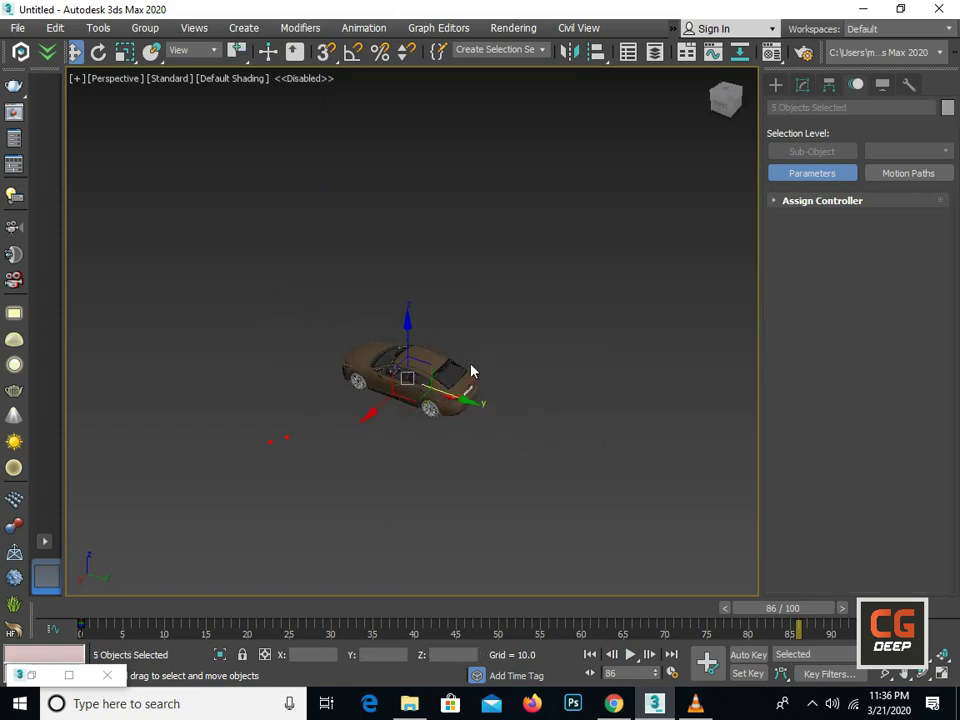
Group the selected objects as Group001, deselect them, and scrub the timeline back to frame 3
{"action": "left_click", "coordinate": [145, 28]}
{"action": "left_click", "coordinate": [160, 57]}
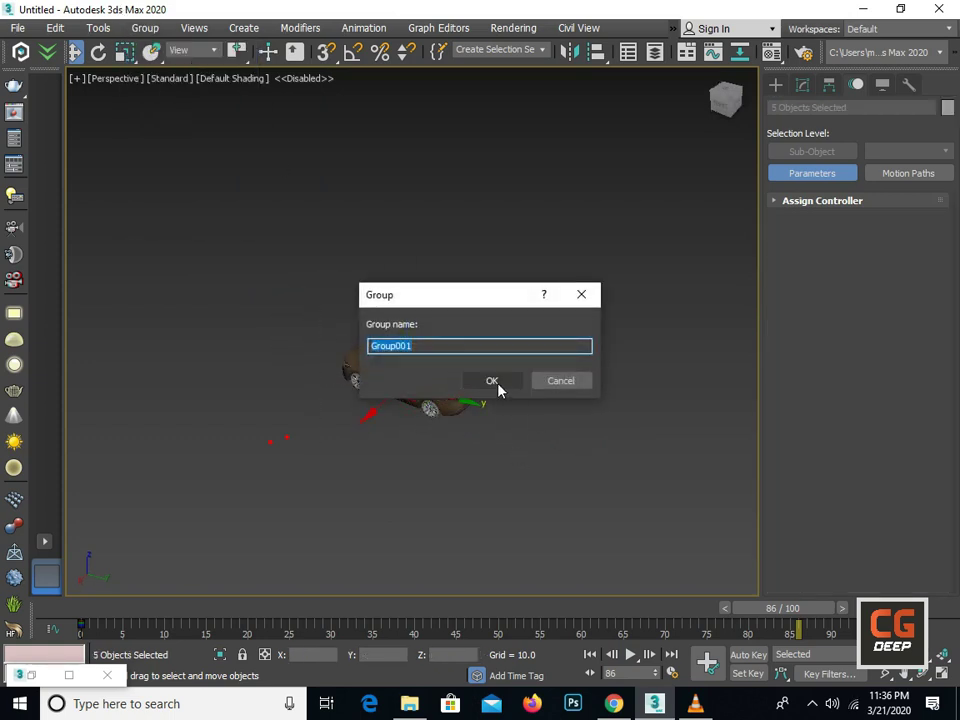
{"action": "left_click", "coordinate": [493, 381]}
{"action": "left_click", "coordinate": [520, 451]}
{"action": "left_click_drag", "start_coordinate": [760, 607], "coordinate": [150, 493]}
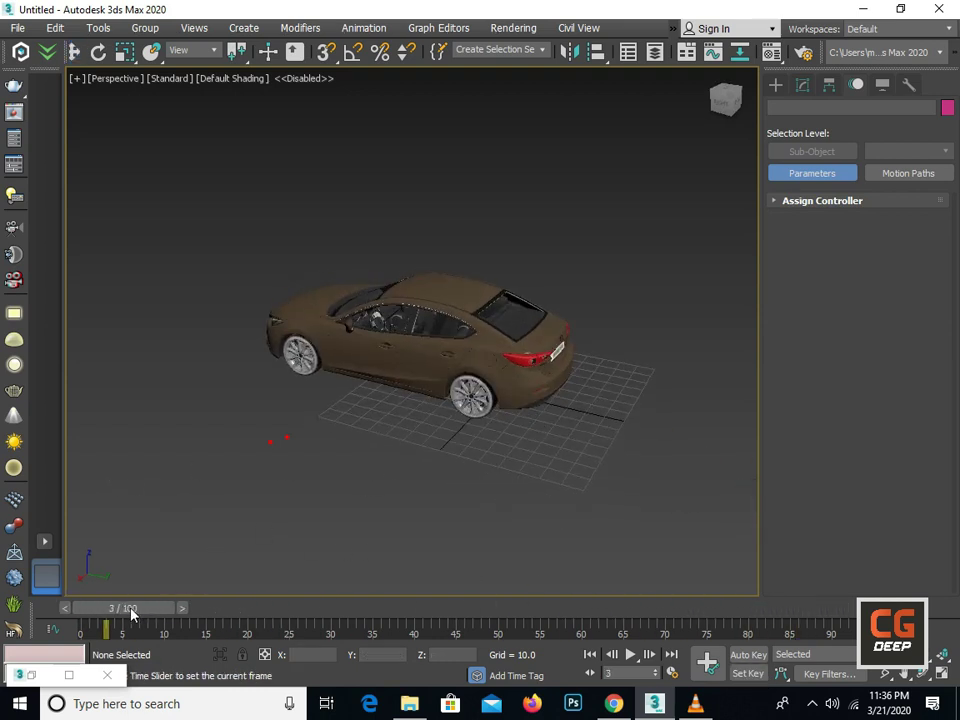
{"action": "left_click_drag", "start_coordinate": [128, 608], "coordinate": [280, 610]}
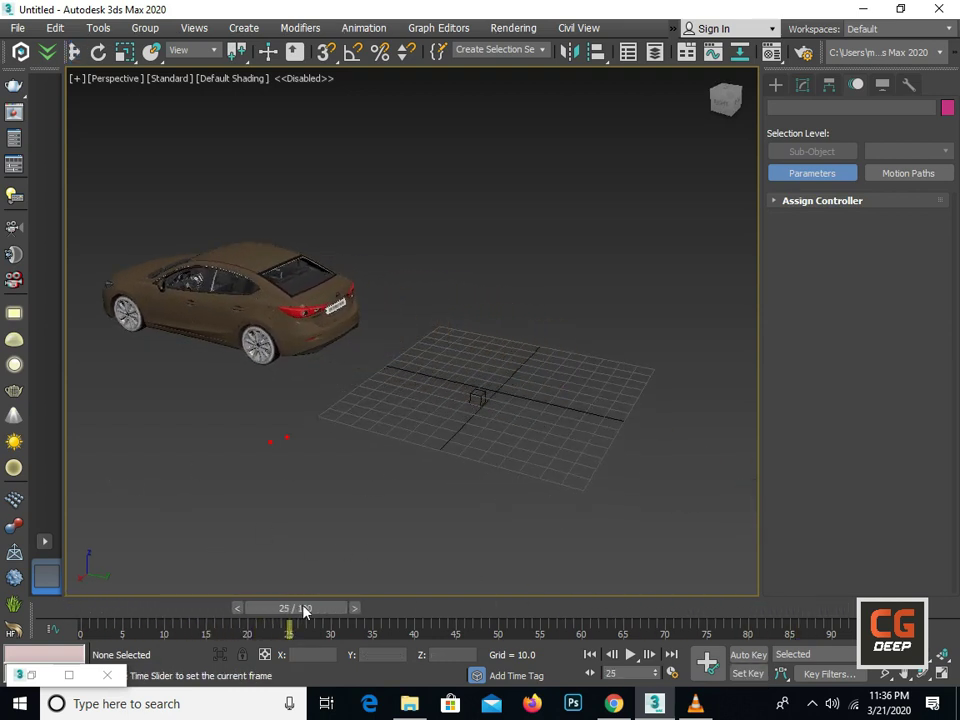
{"action": "left_click_drag", "start_coordinate": [280, 610], "coordinate": [375, 610]}
{"action": "scroll", "coordinate": [283, 456], "scroll_direction": "up", "scroll_amount": 3}
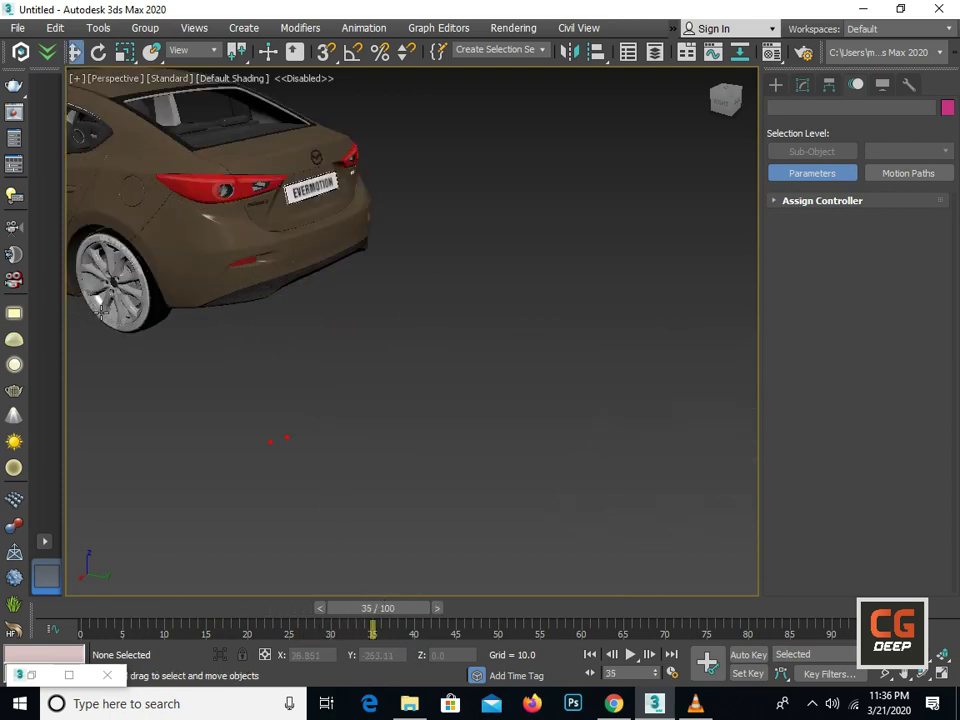
{"action": "scroll", "coordinate": [283, 456], "scroll_direction": "up", "scroll_amount": 3}
{"action": "scroll", "coordinate": [283, 456], "scroll_direction": "up", "scroll_amount": 3}
{"action": "left_click", "coordinate": [440, 612]}
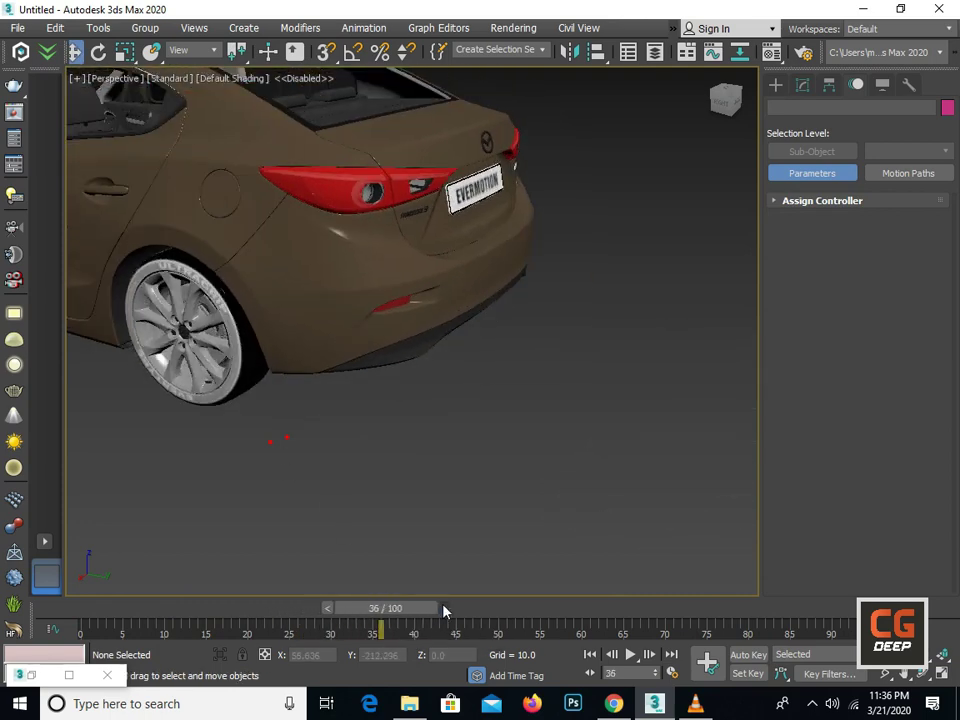
{"action": "left_click", "coordinate": [445, 609]}
{"action": "left_click", "coordinate": [452, 609]}
{"action": "scroll", "coordinate": [360, 518], "scroll_direction": "down", "scroll_amount": 5}
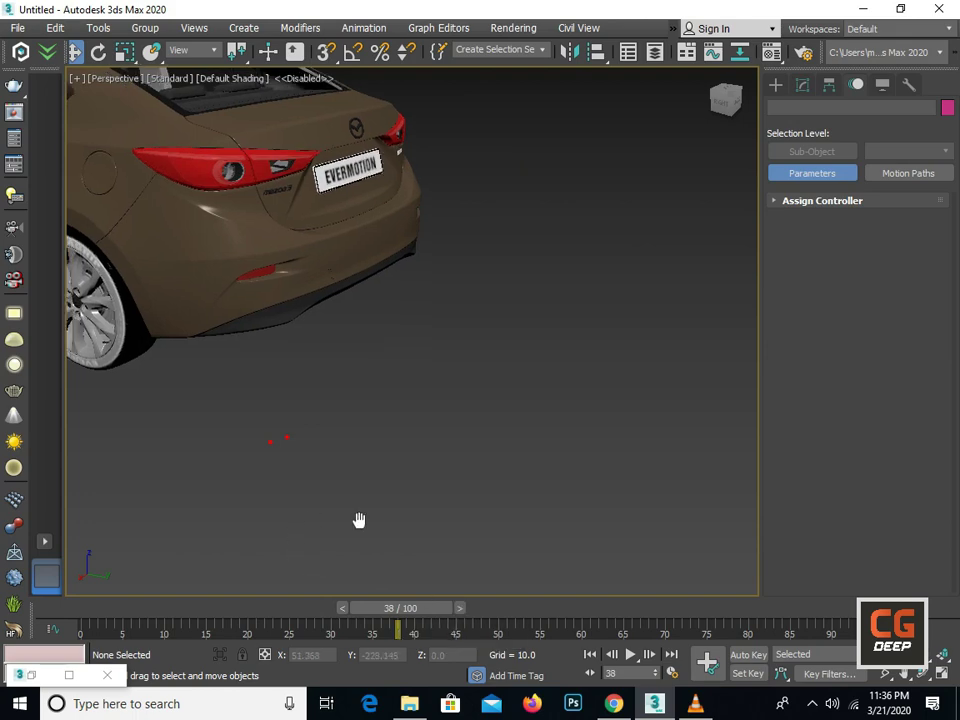
{"action": "scroll", "coordinate": [424, 527], "scroll_direction": "down", "scroll_amount": 5}
{"action": "middle_click_drag", "start_coordinate": [424, 527], "coordinate": [403, 484]}
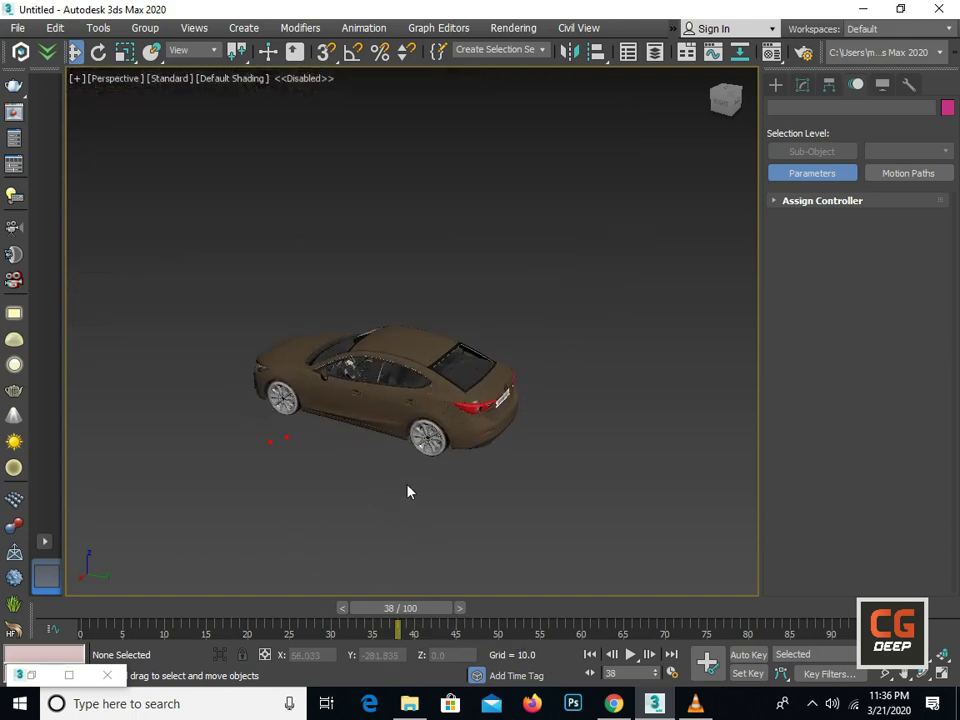
{"action": "key", "text": "ctrl+a"}
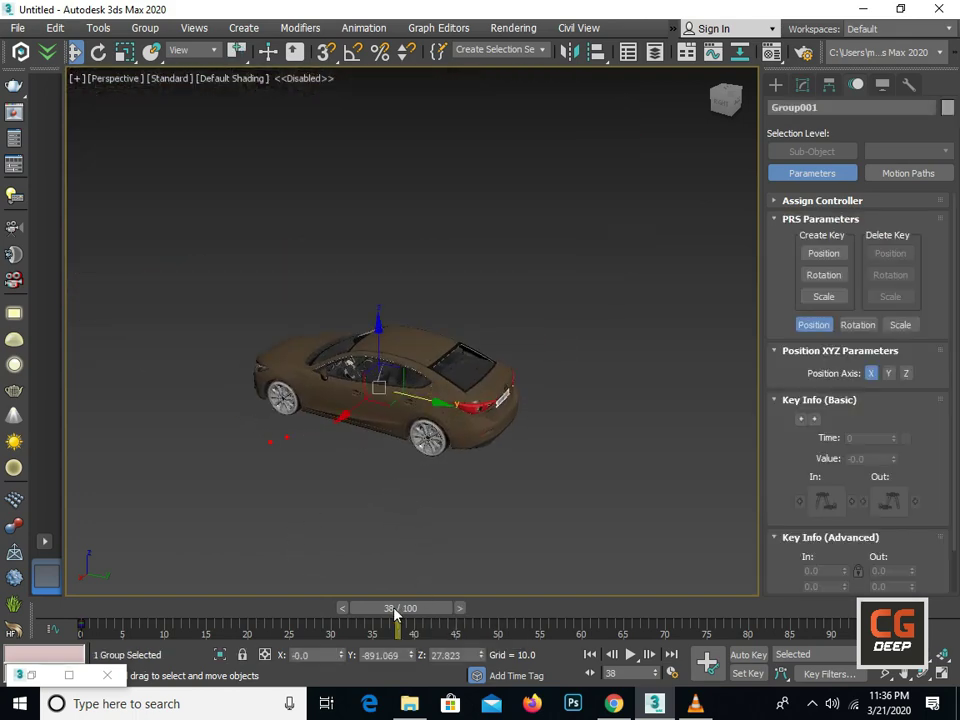
{"action": "key", "text": "f"}
{"action": "key", "text": "z"}
{"action": "key", "text": "l"}
{"action": "left_click", "coordinate": [550, 427]}
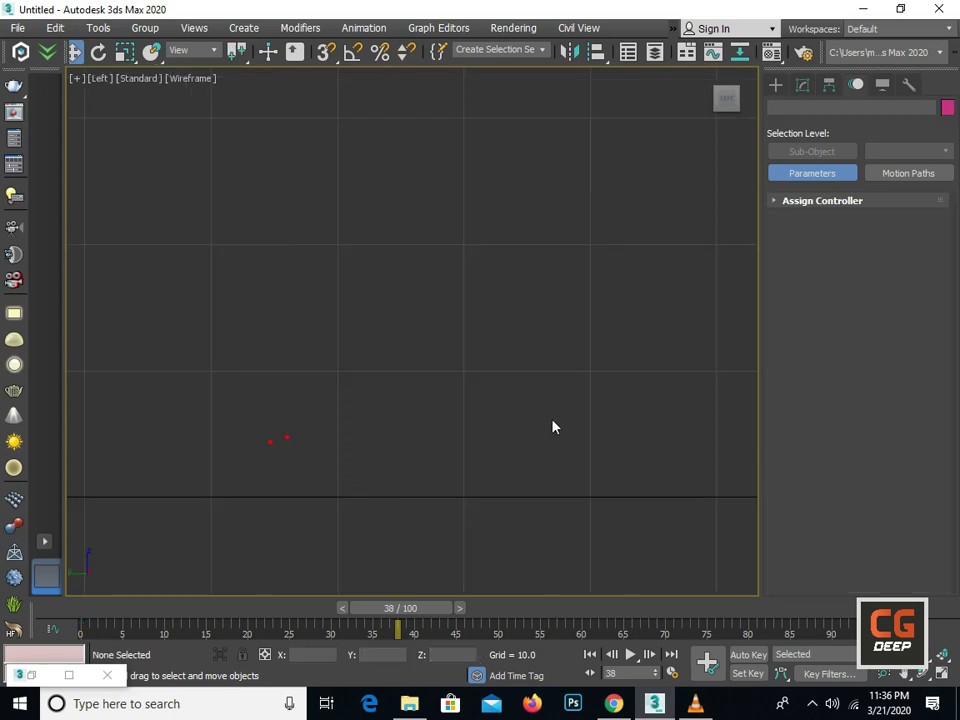
{"action": "scroll", "coordinate": [548, 403], "scroll_direction": "up", "scroll_amount": 5}
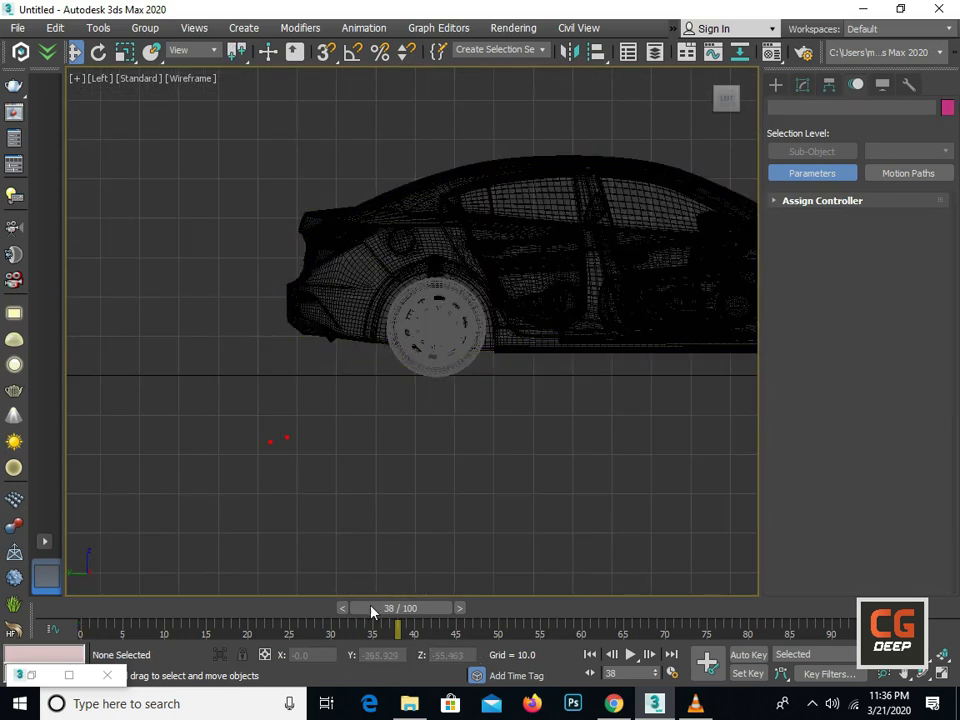
{"action": "left_click_drag", "start_coordinate": [372, 612], "coordinate": [356, 611]}
{"action": "scroll", "coordinate": [351, 578], "scroll_direction": "down", "scroll_amount": 5}
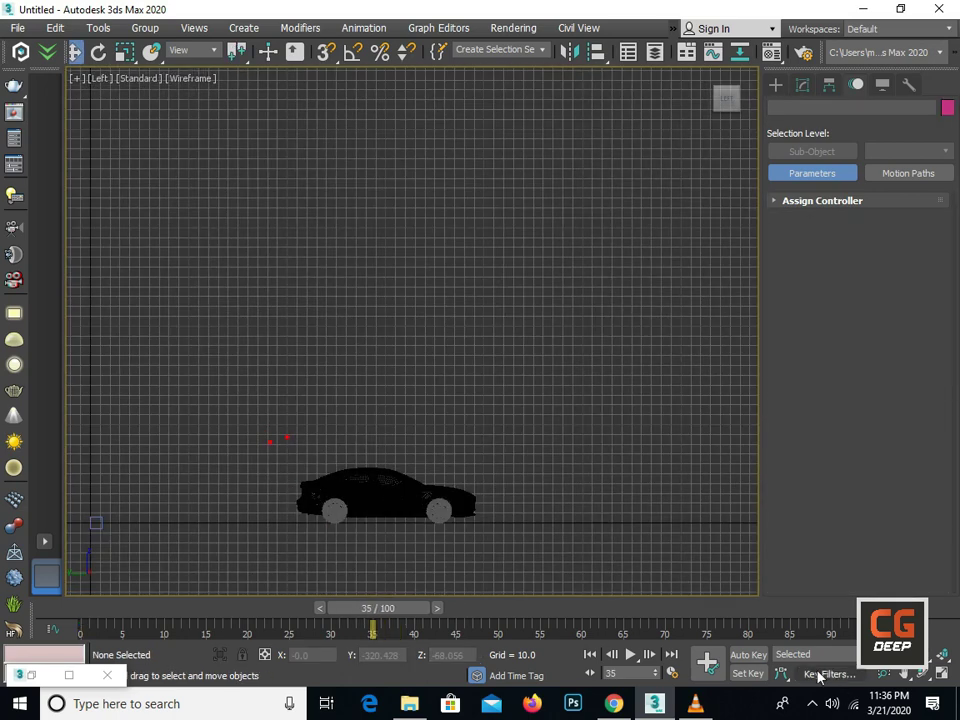
{"action": "middle_click_drag", "start_coordinate": [540, 452], "coordinate": [539, 431]}
{"action": "key", "text": "F3"}
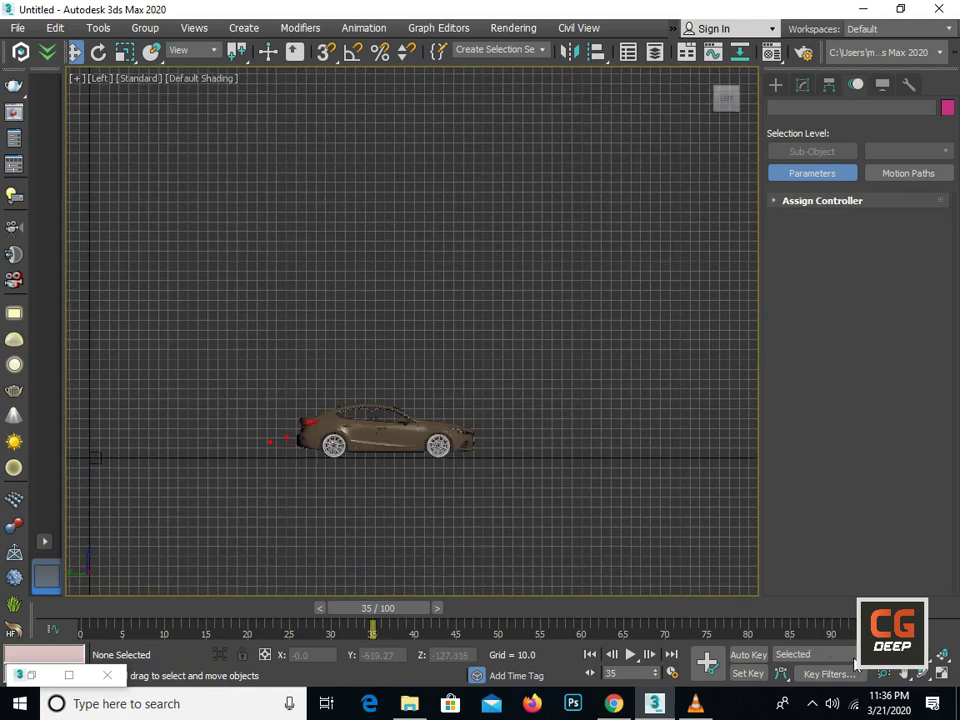
{"action": "scroll", "coordinate": [497, 499], "scroll_direction": "down", "scroll_amount": 2}
{"action": "scroll", "coordinate": [497, 499], "scroll_direction": "down", "scroll_amount": 2}
{"action": "left_click", "coordinate": [630, 653]}
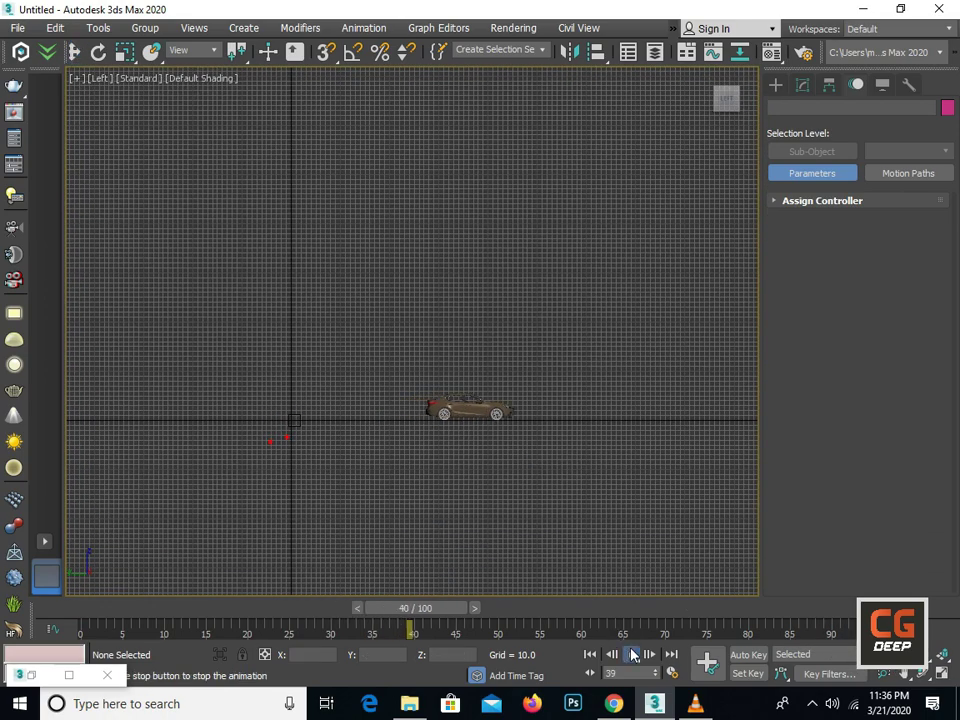
{"action": "mouse_move", "coordinate": [620, 487]}
{"action": "middle_mouse_down"}
{"action": "mouse_move", "coordinate": [399, 443]}
{"action": "mouse_move", "coordinate": [512, 381]}
{"action": "mouse_move", "coordinate": [238, 329]}
{"action": "middle_mouse_up"}
{"action": "scroll", "coordinate": [433, 373], "scroll_direction": "up", "scroll_amount": 4}
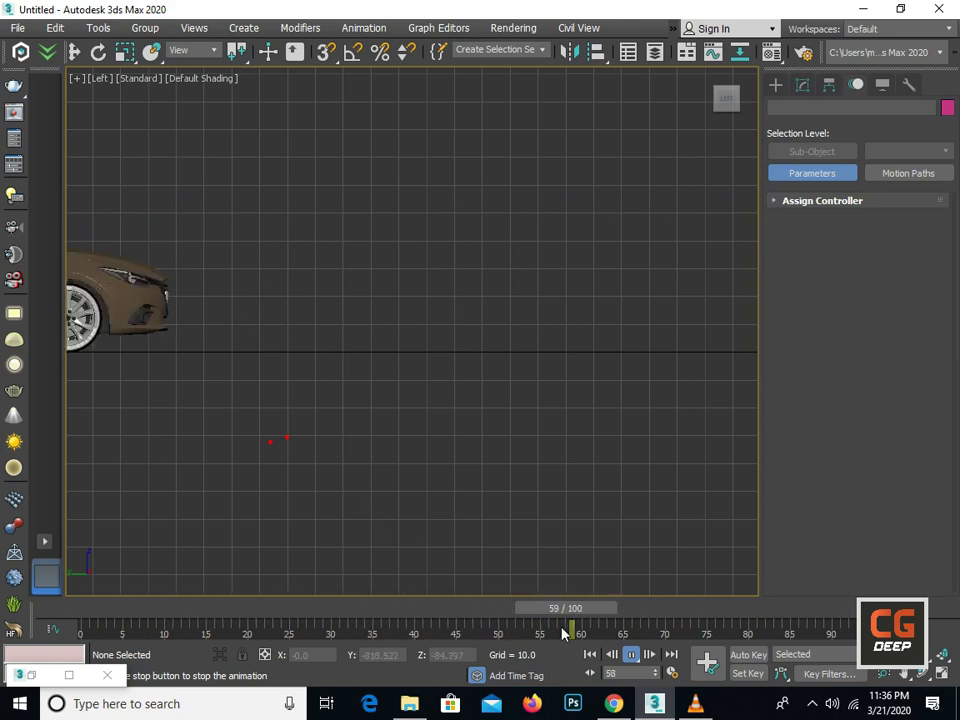
{"action": "left_click_drag", "start_coordinate": [700, 610], "coordinate": [660, 611]}
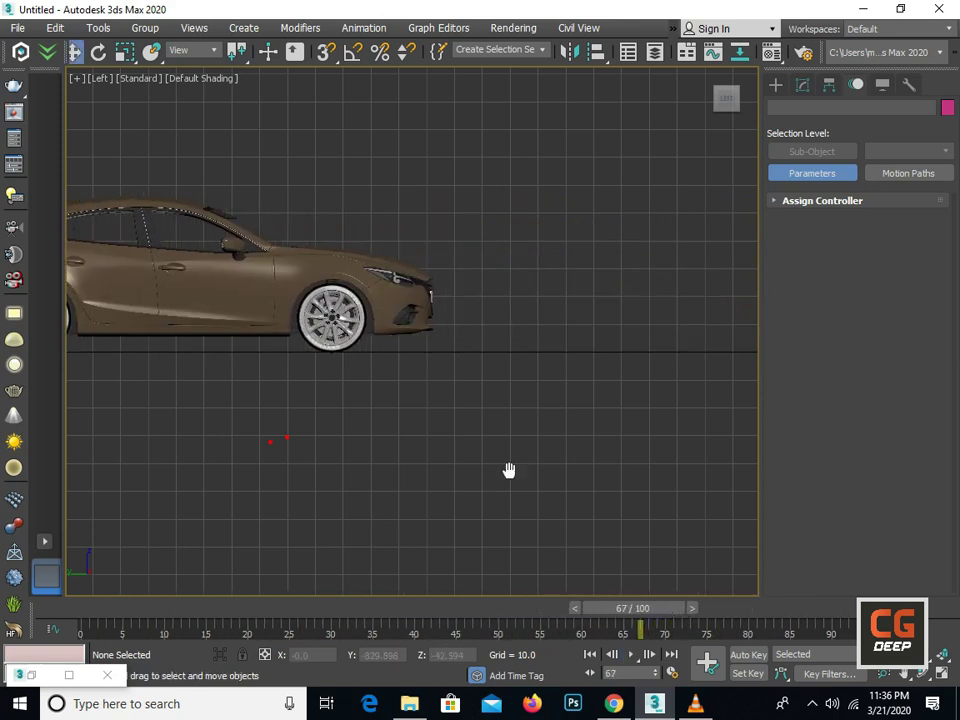